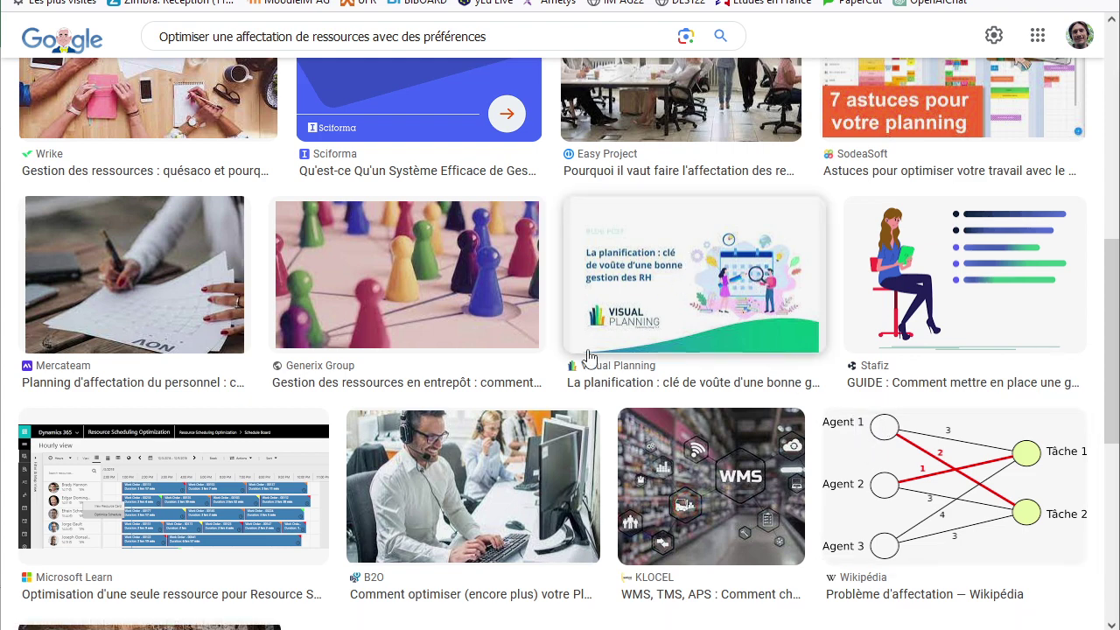
- Switch to AffectationChoix.xls and highlight the user names Ana–Tua and the items AAA–JJJ
key("alt+Tab")
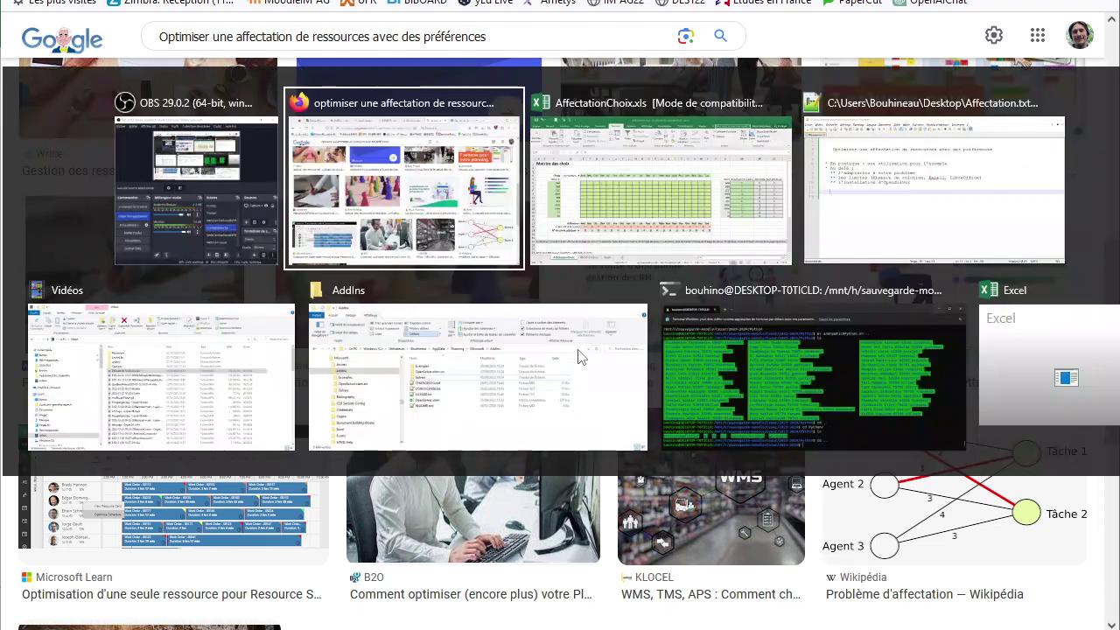
key("alt+Tab")
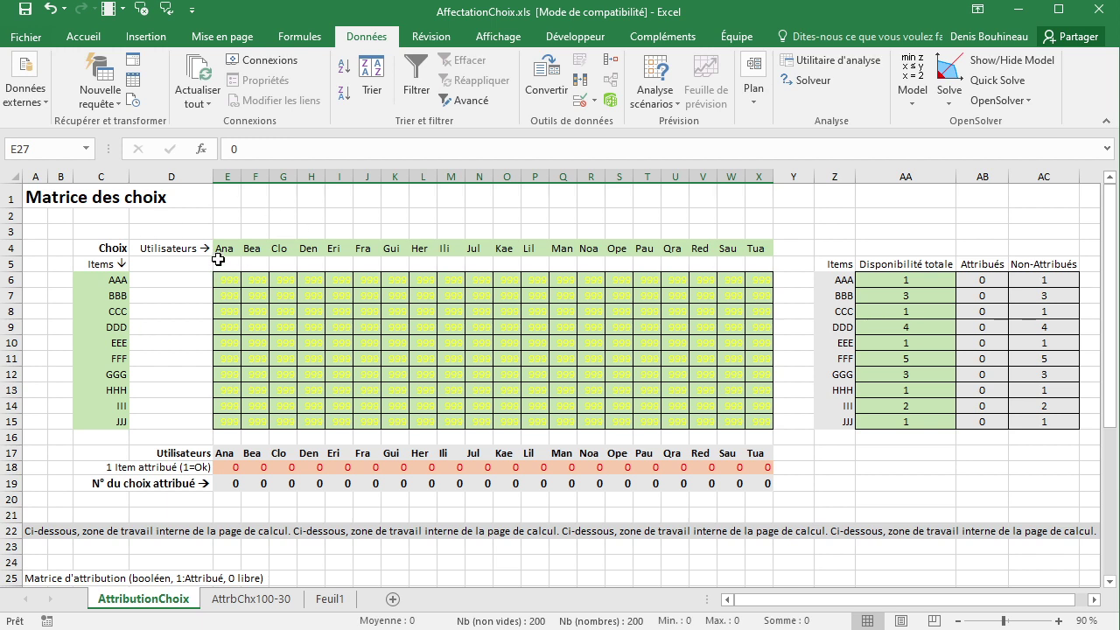
left_click_drag(225, 250, 754, 249)
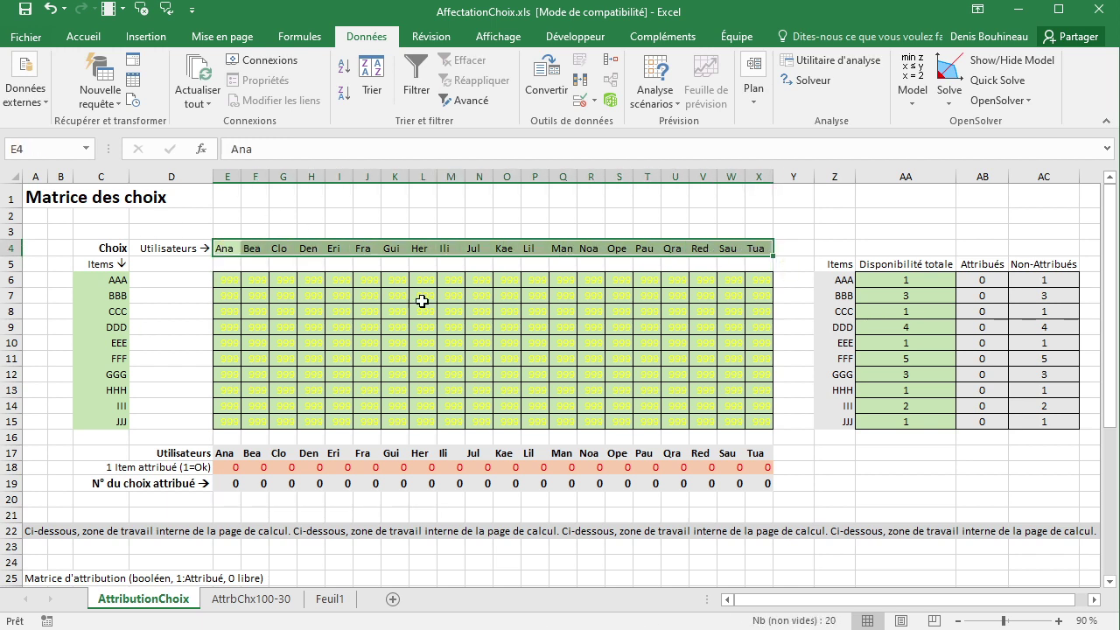
left_click_drag(119, 287, 112, 420)
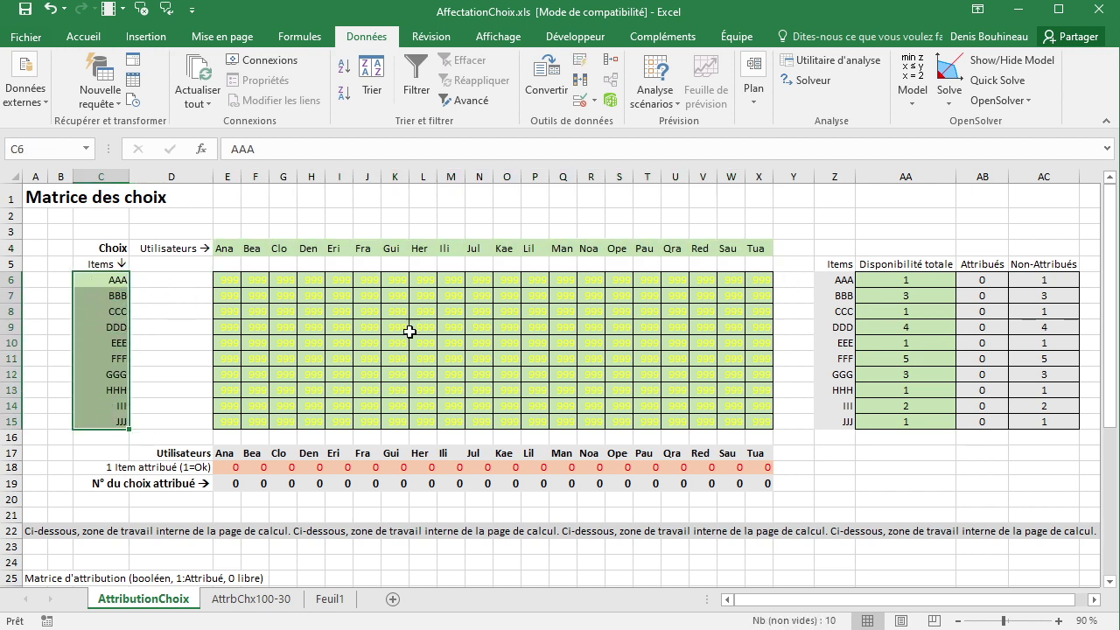
- Highlight the availability table's item labels and check the AAA and BBB availability totals
left_click(107, 277)
left_click_drag(843, 279, 847, 421)
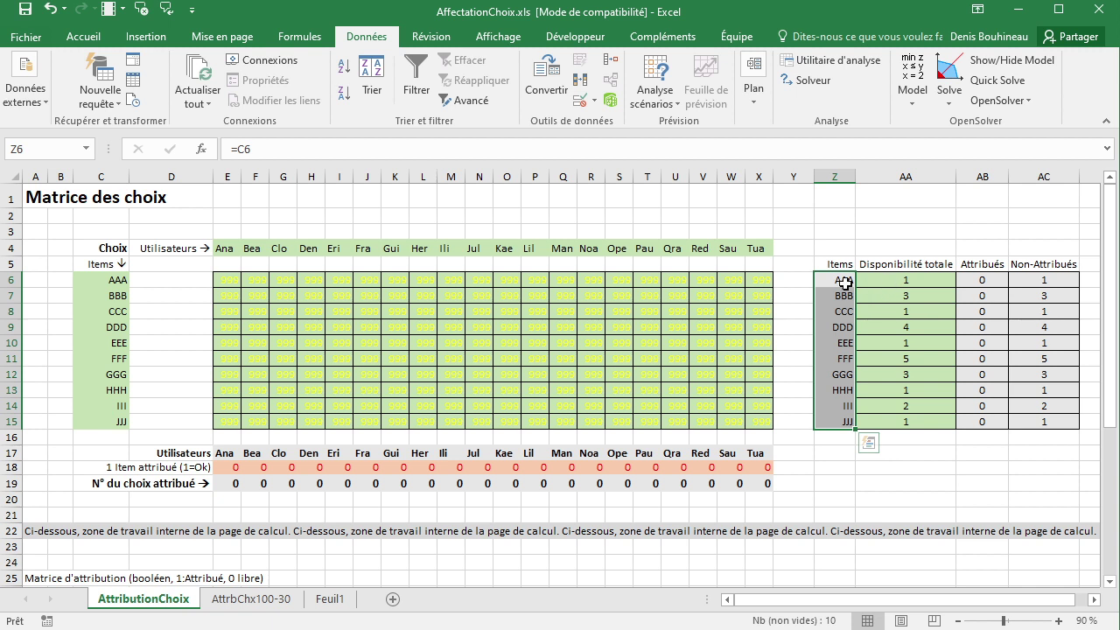
left_click(916, 279)
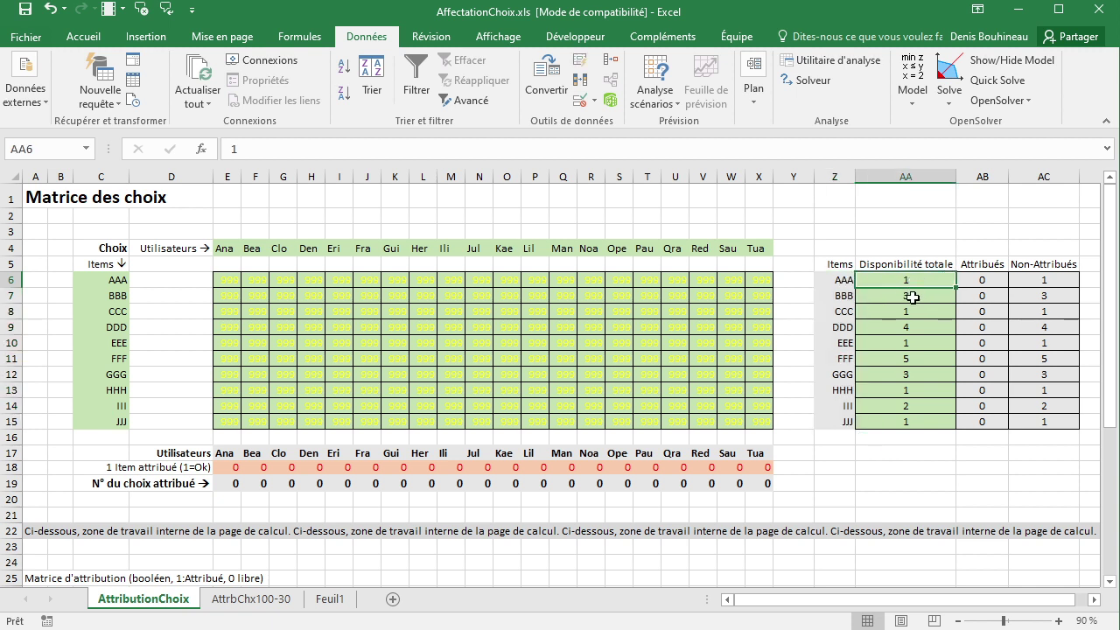
left_click(912, 298)
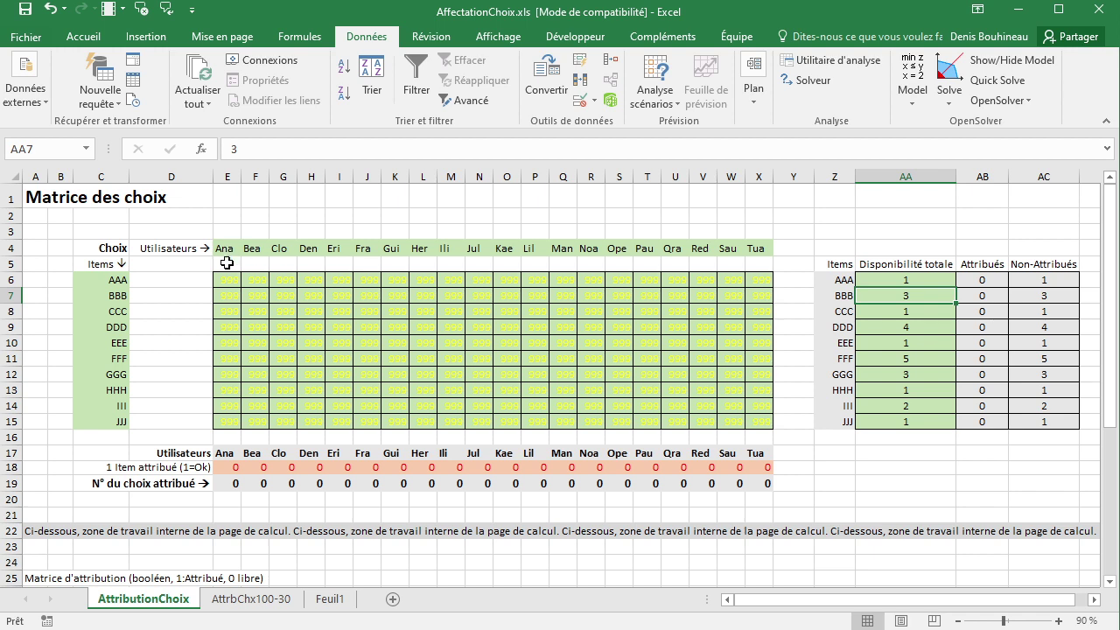
- Rank Ana's choices: BBB 1, GGG 2, EEE 3
left_click(226, 298)
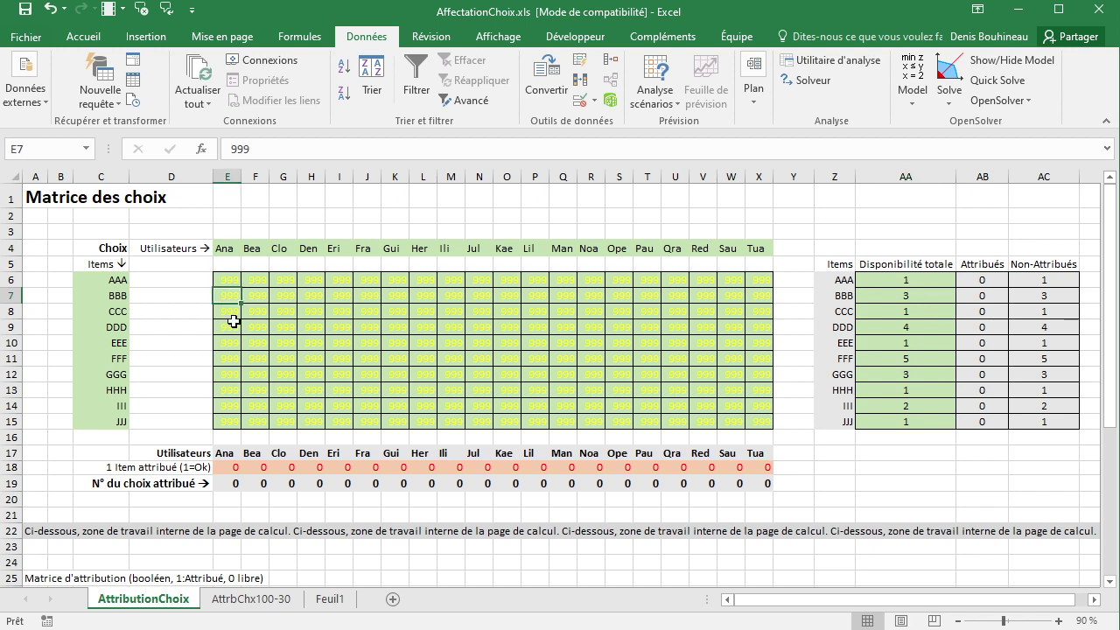
type("1")
left_click(229, 376)
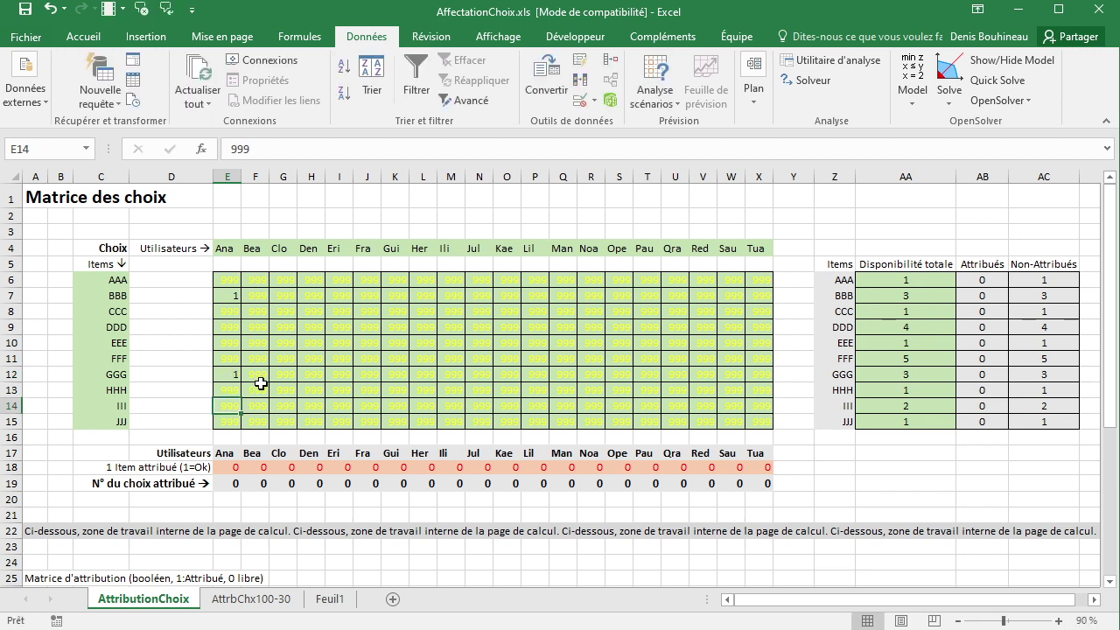
type("1")
type("2")
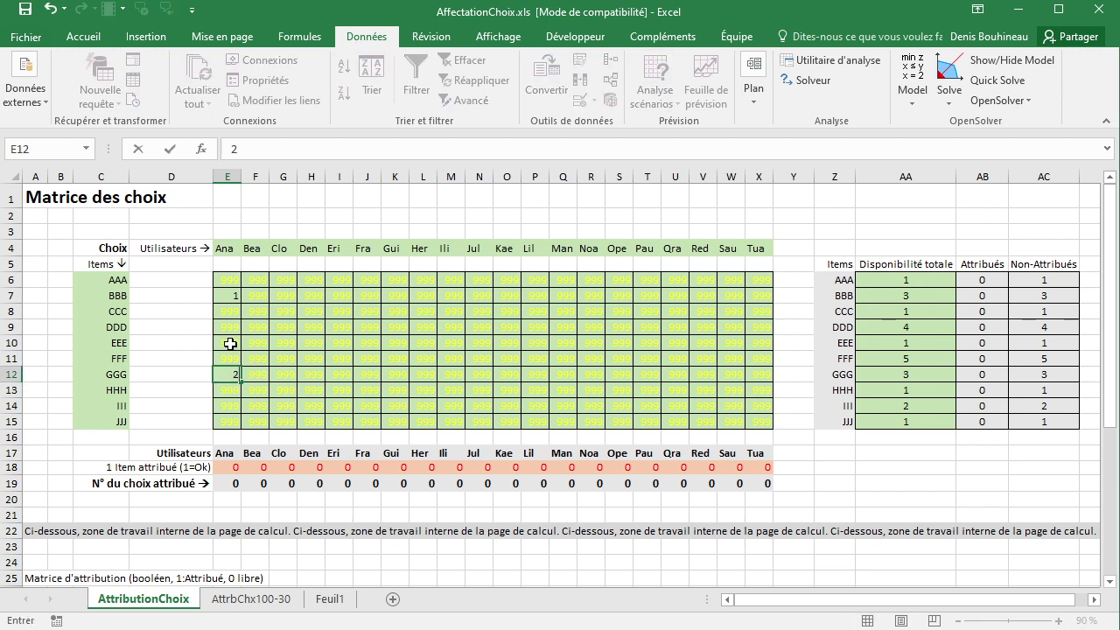
left_click(244, 337)
type("3")
left_click(229, 389)
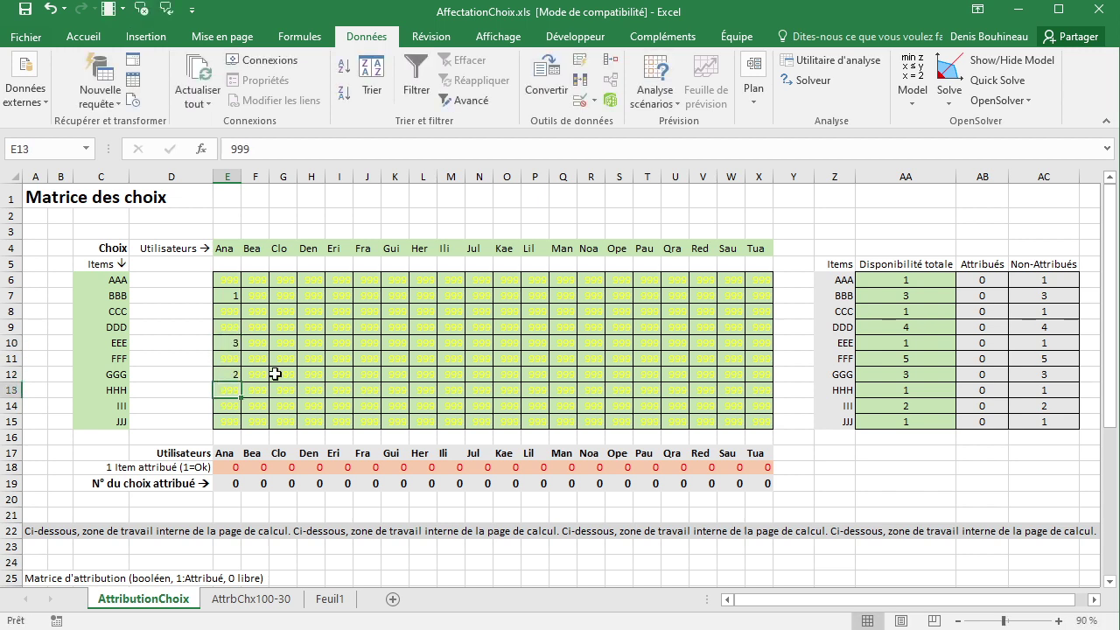
- Rank Bea's choices: DDD 1, HHH 2, BBB 3
left_click(256, 329)
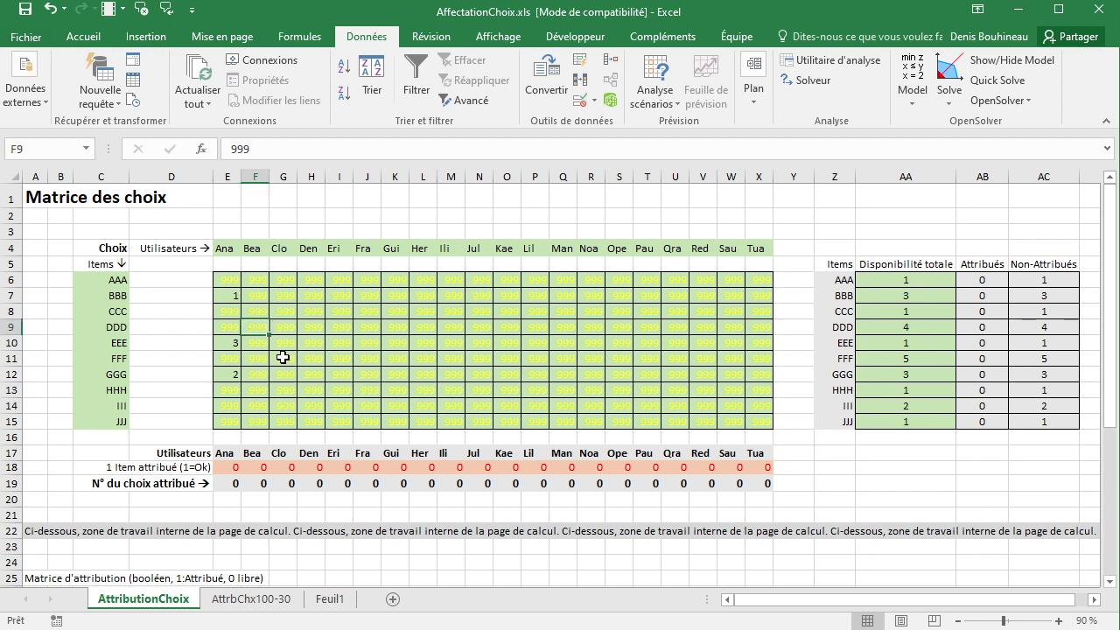
type("1")
left_click(268, 395)
type("2")
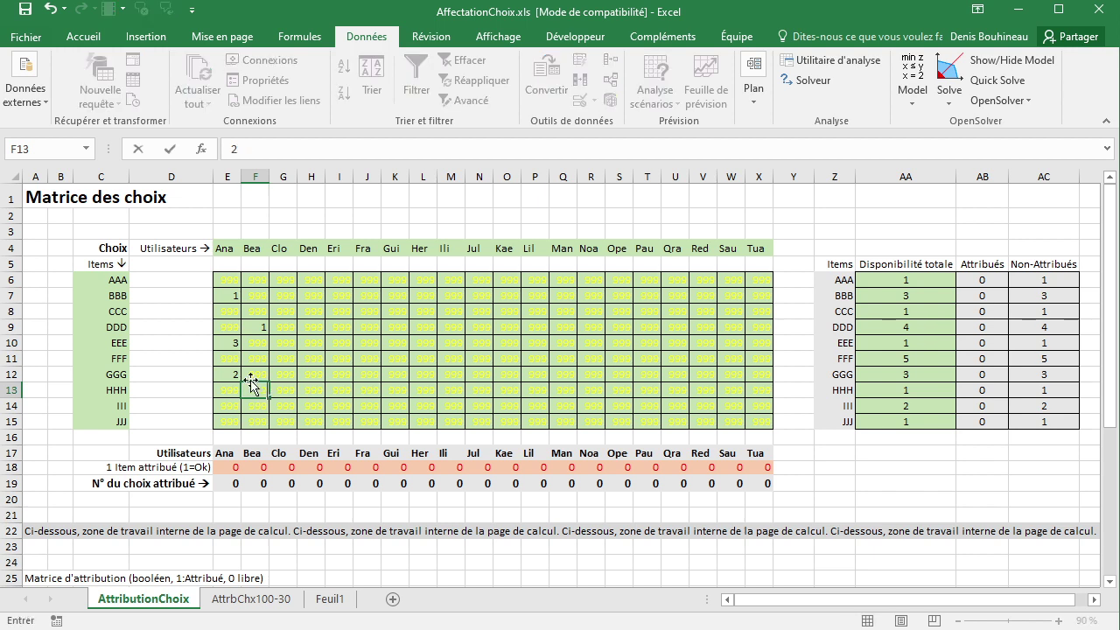
left_click(264, 294)
type("3")
left_click(255, 354)
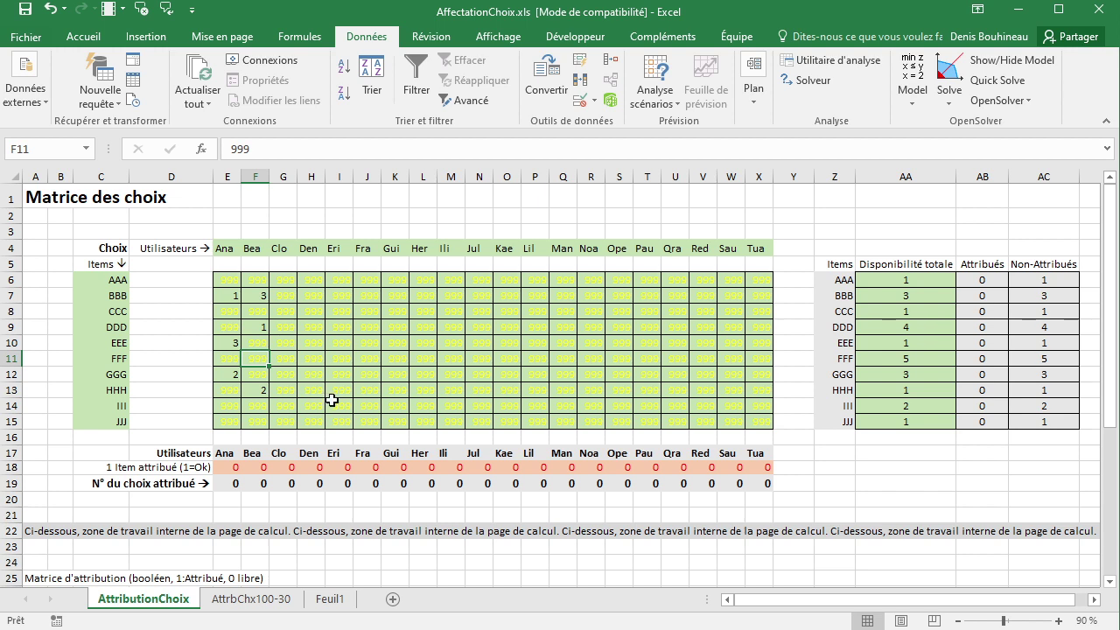
- Copy the rank block A1:T10 from Feuil1 and paste it into the choice matrix at E6
left_click(337, 600)
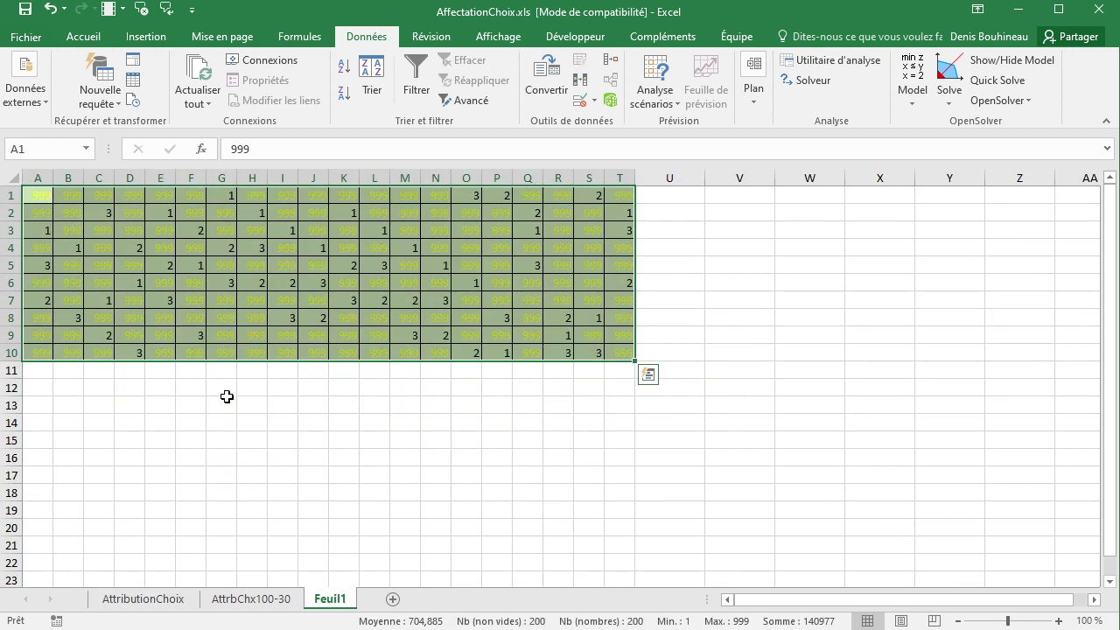
left_click(35, 195)
key("ctrl+v")
key("ctrl+c")
left_click(131, 599)
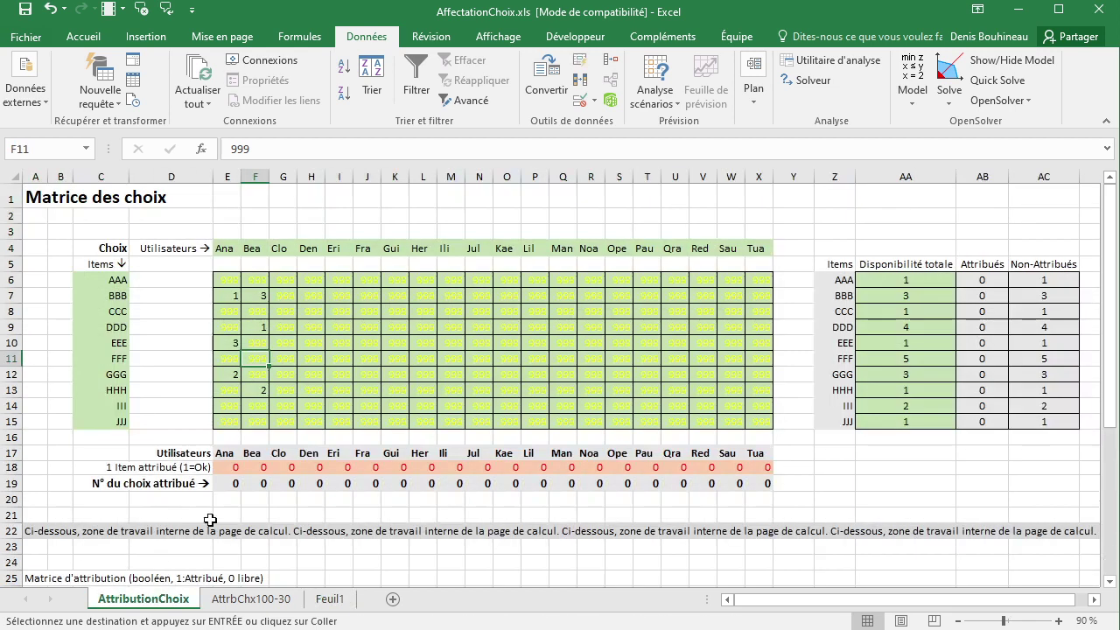
left_click(237, 273)
key("ctrl+v")
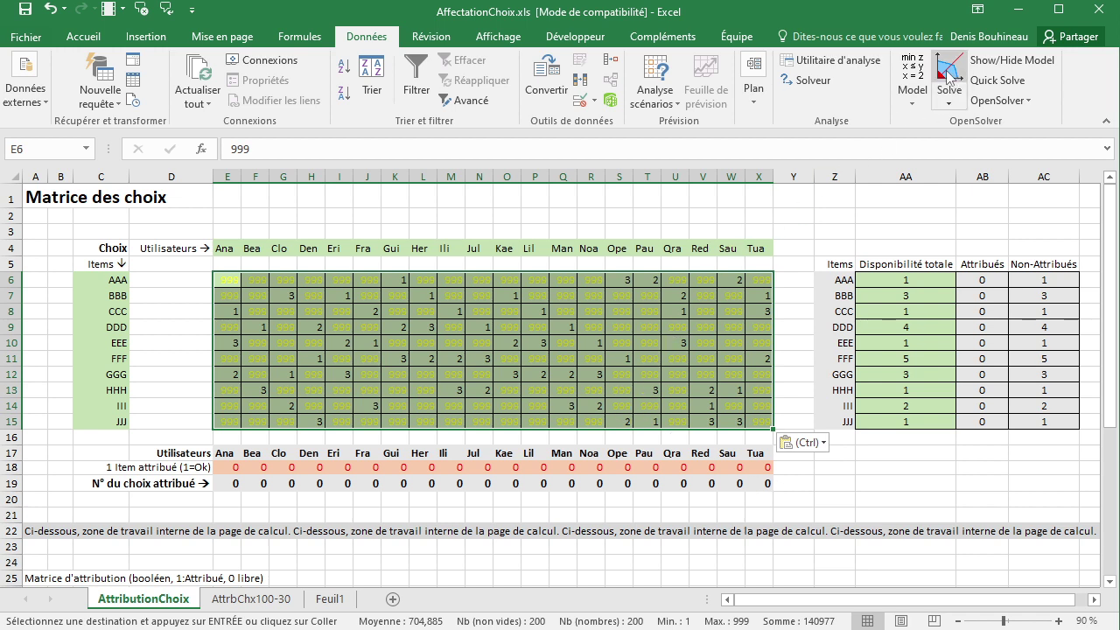
- Run OpenSolver's Solve and check item AAA's total availability against the assignment
left_click(950, 77)
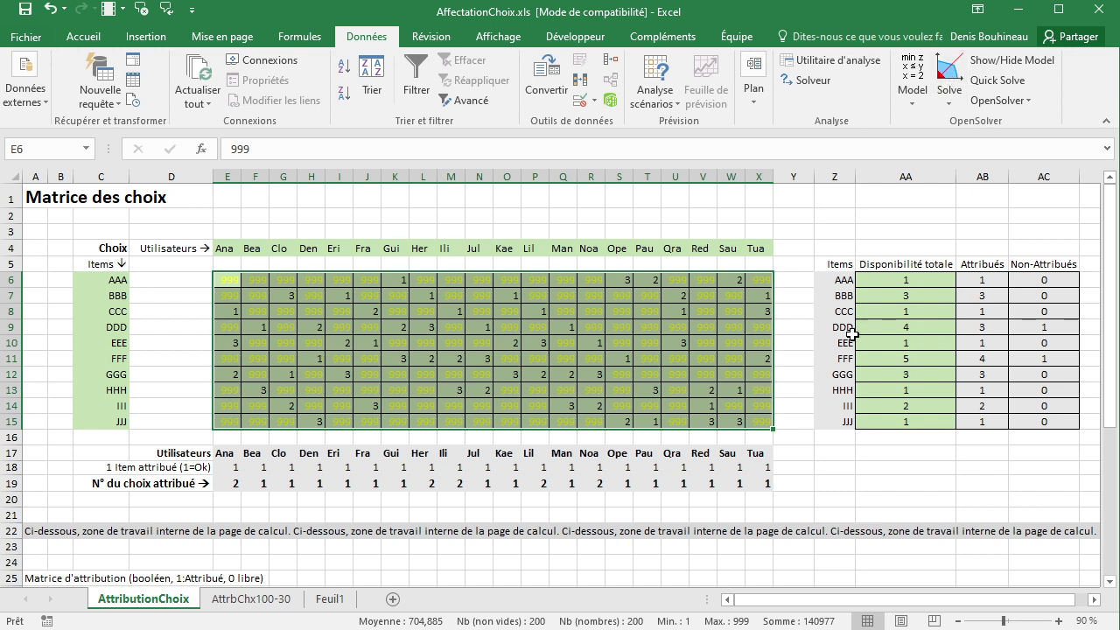
left_click(907, 282)
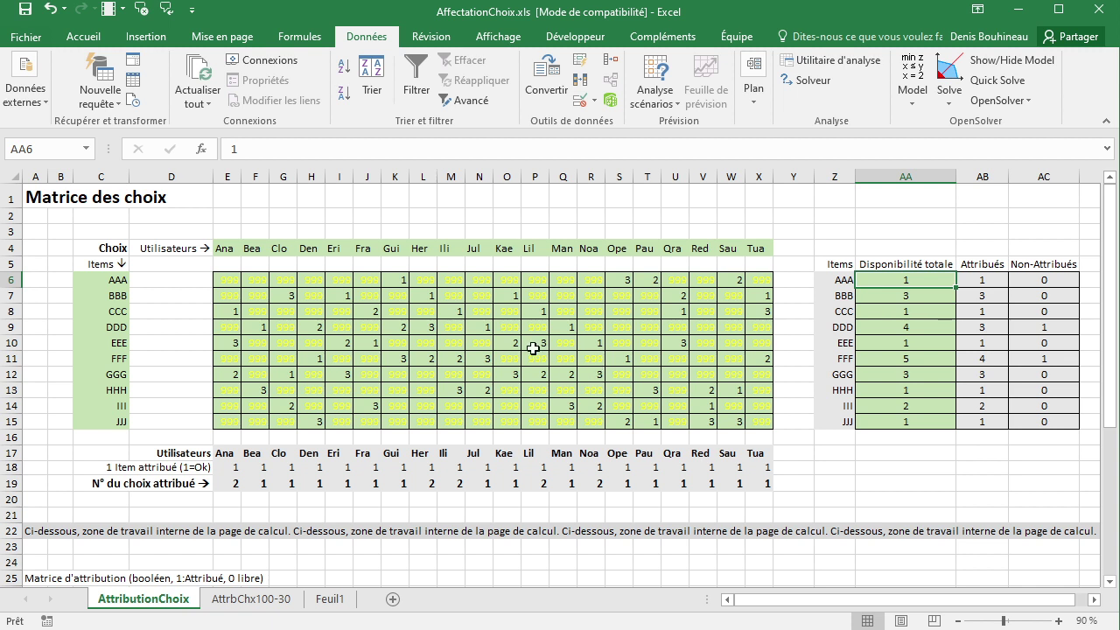
- Overwrite Eri's ranks I6:I13 with 999 copied from I6
left_click(346, 282)
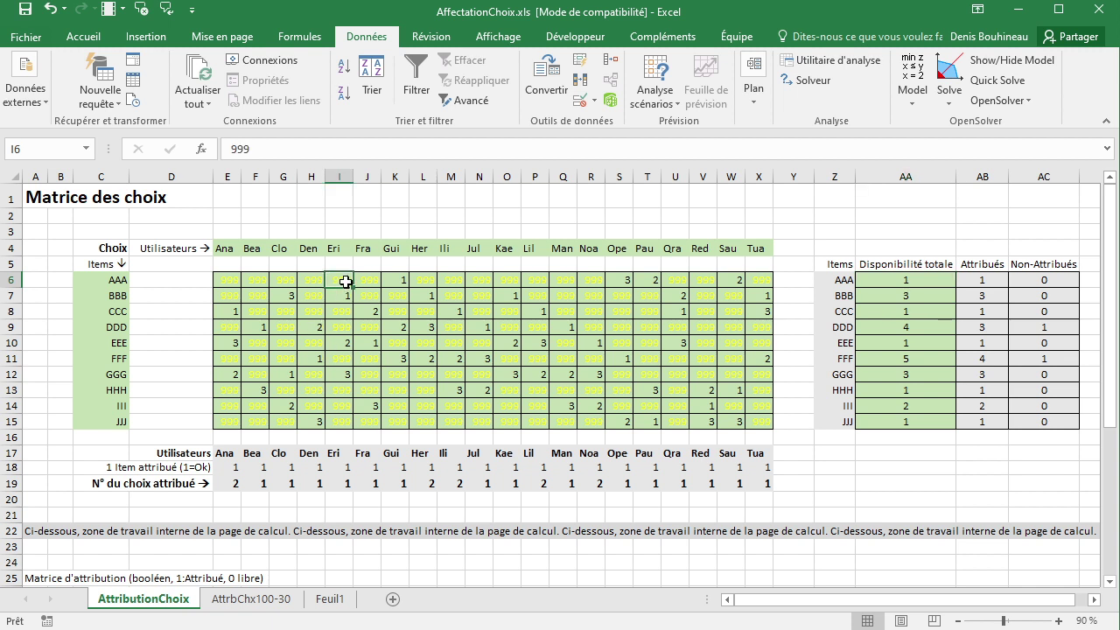
key("ctrl+c")
left_click_drag(346, 281, 344, 389)
key("ctrl+v")
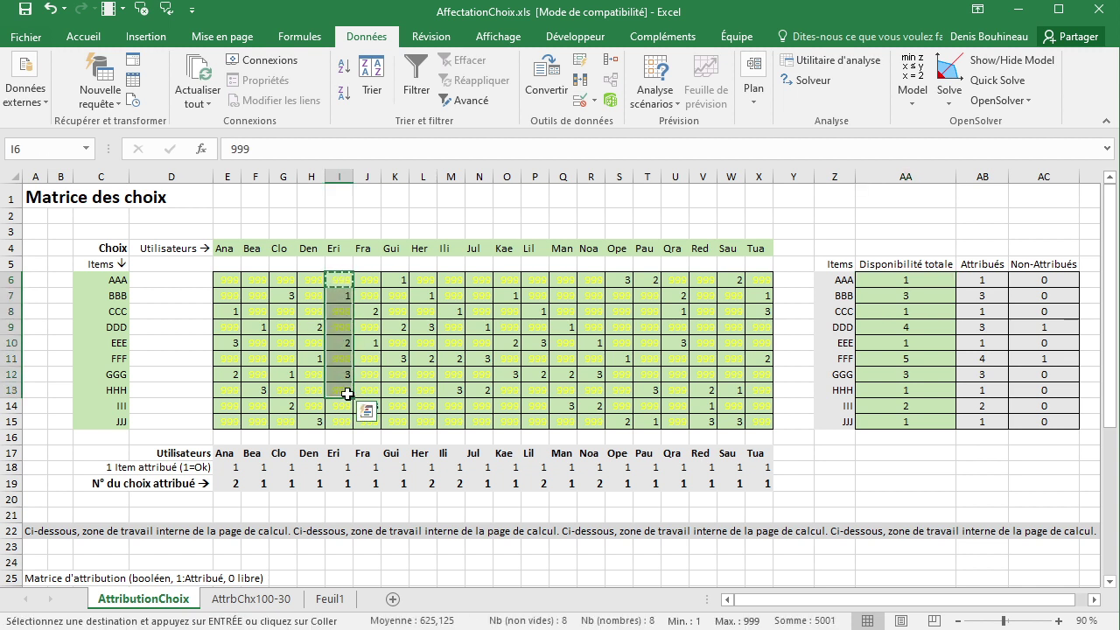
left_click(390, 360)
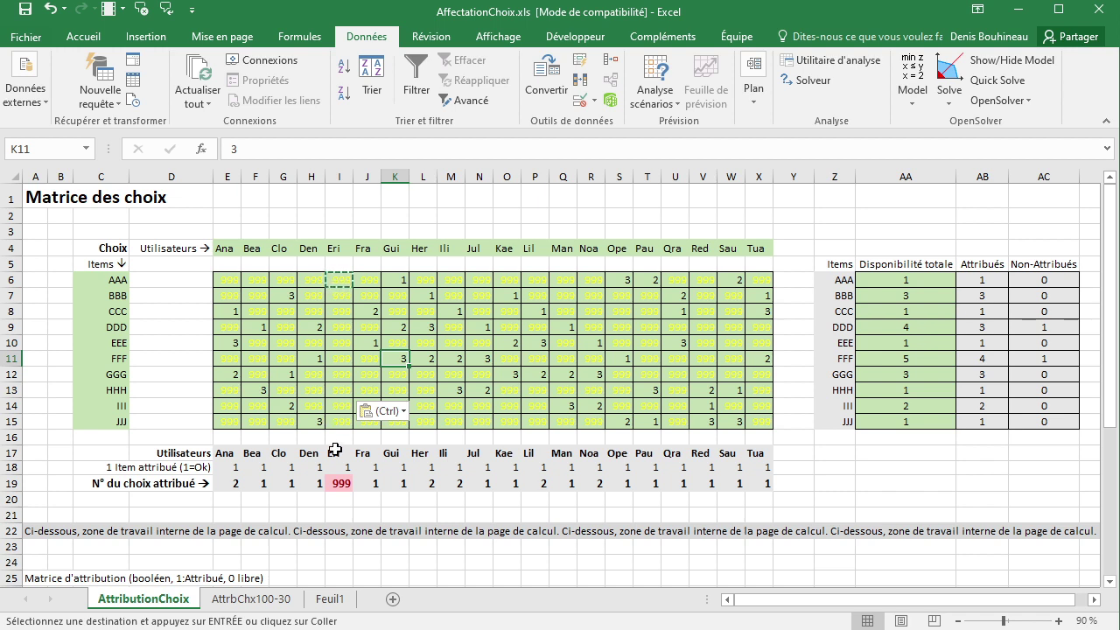
scroll(338, 429, "down", 2)
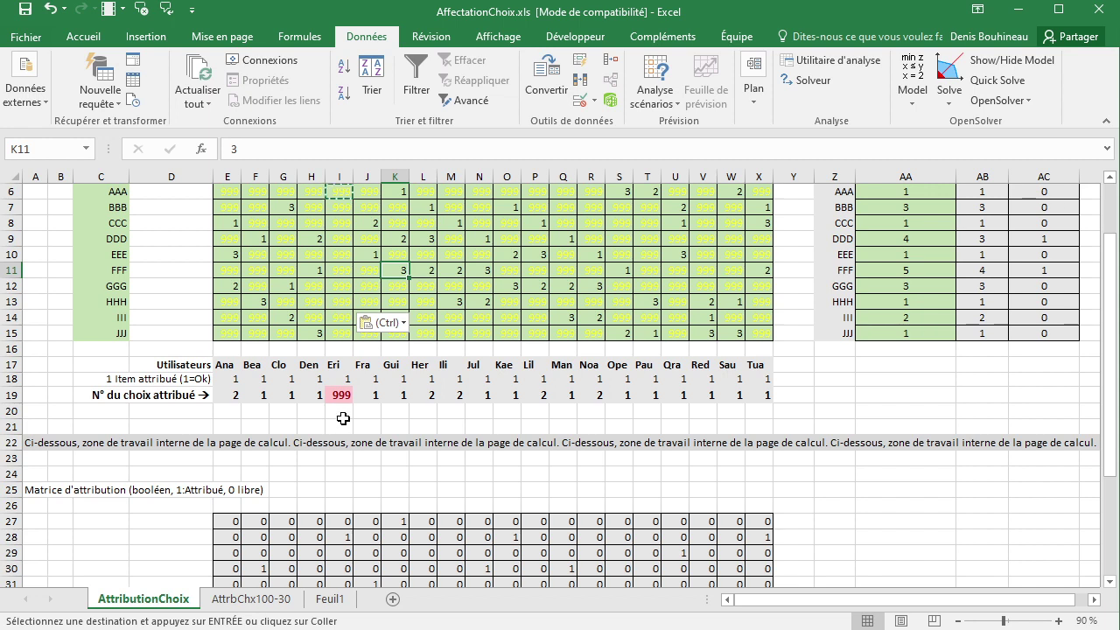
scroll(263, 396, "up", 2)
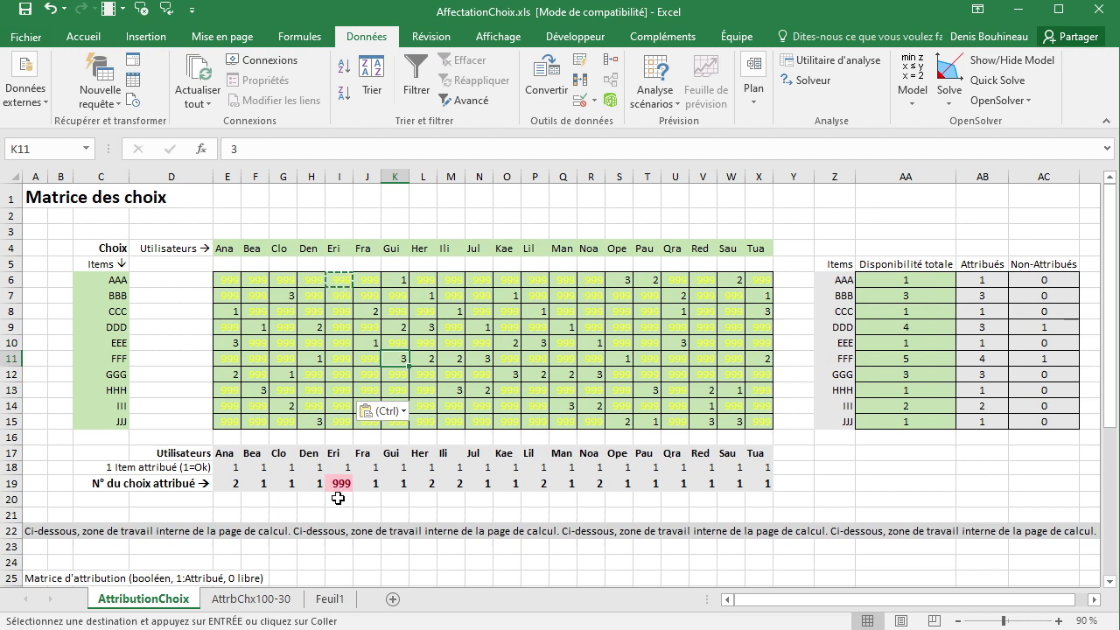
- Inspect the global satisfaction total formula below, then scroll back to the matrix at the top
scroll(337, 498, "down", 2)
scroll(338, 490, "down", 1)
scroll(340, 472, "down", 1)
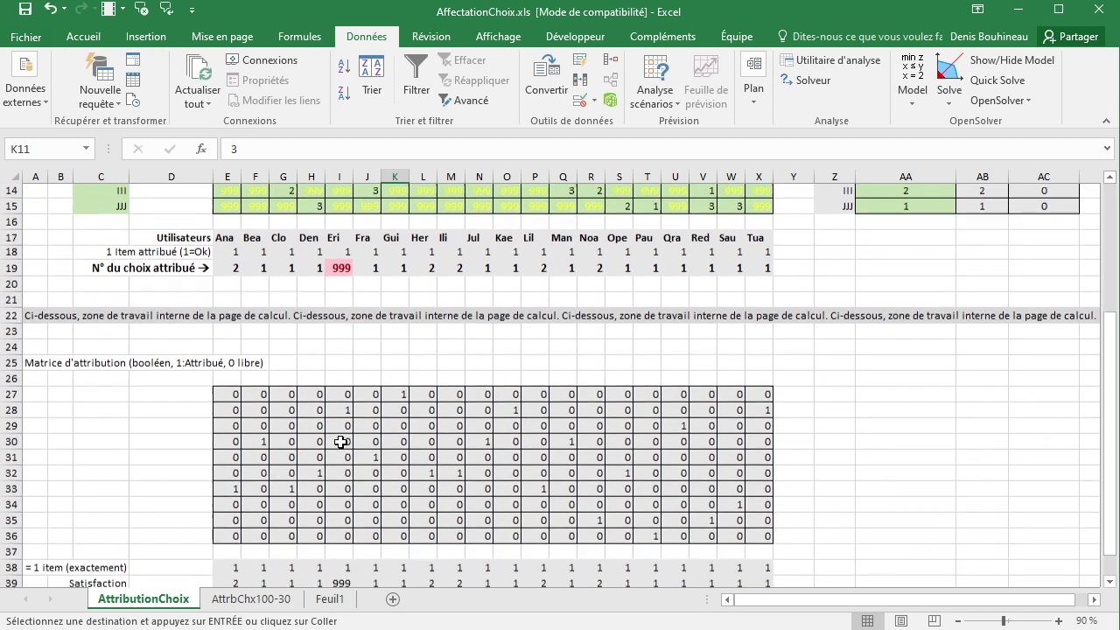
scroll(341, 441, "down", 3)
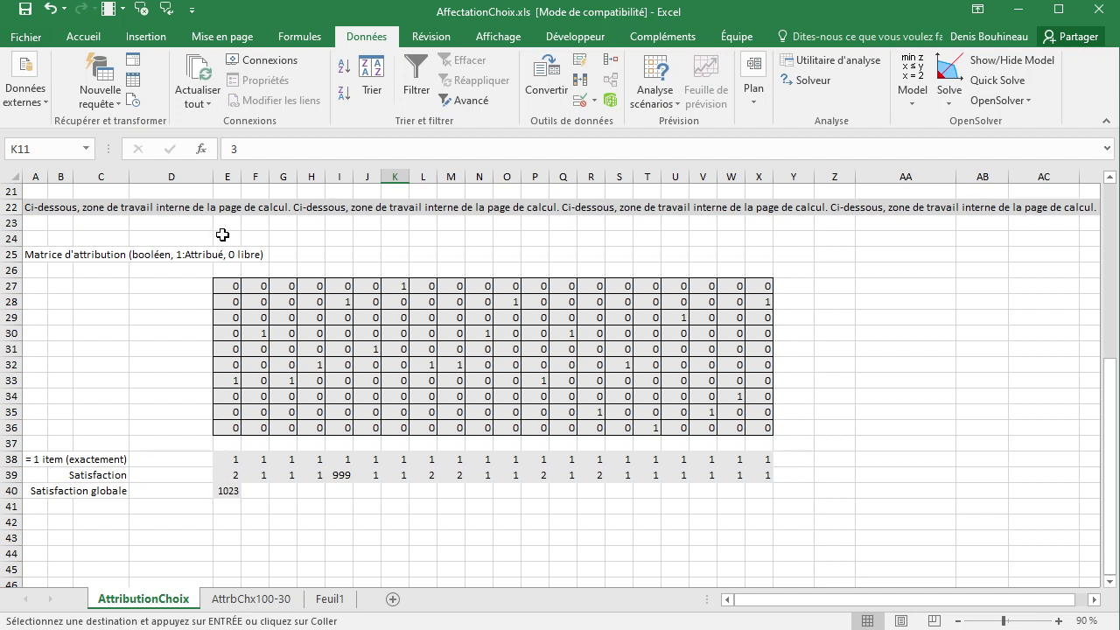
left_click(232, 494)
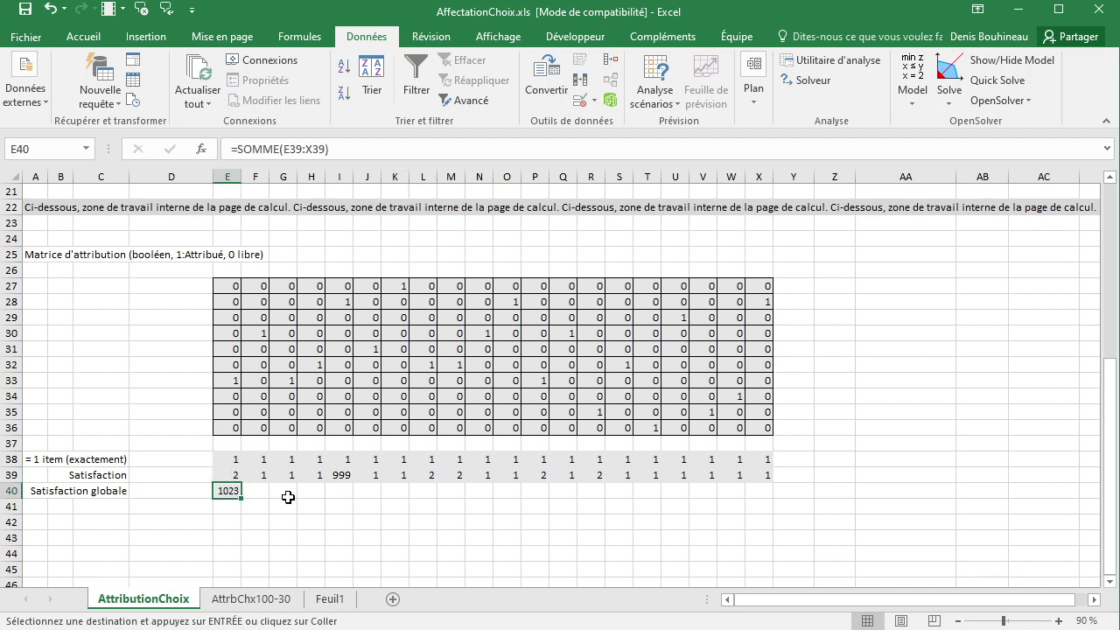
scroll(298, 441, "up", 3)
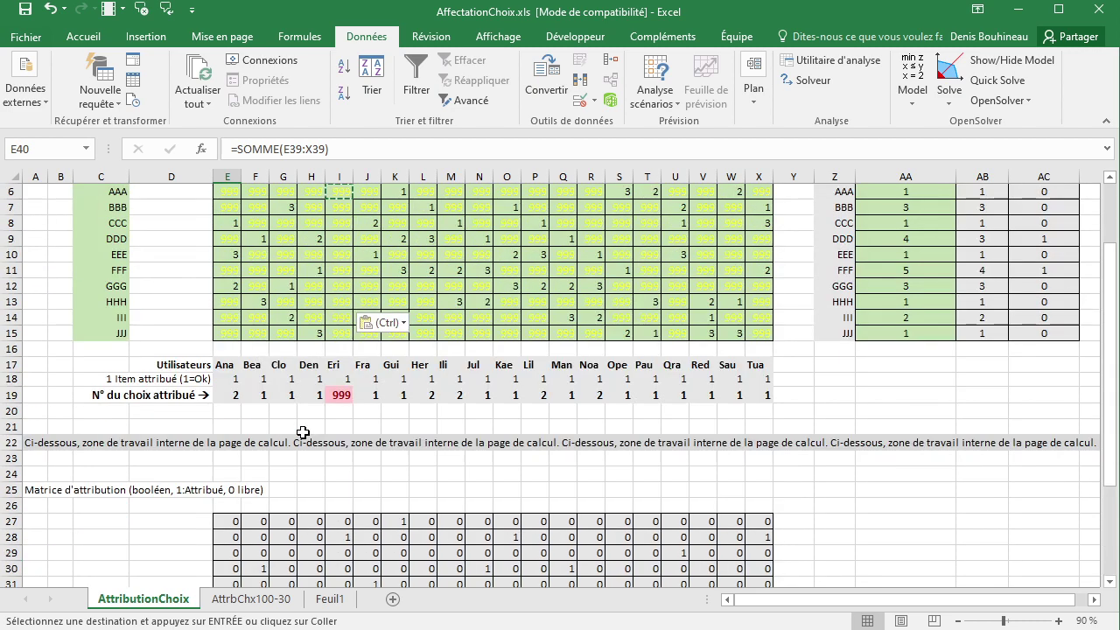
scroll(302, 376, "up", 2)
scroll(335, 388, "up", 2)
scroll(338, 389, "down", 3)
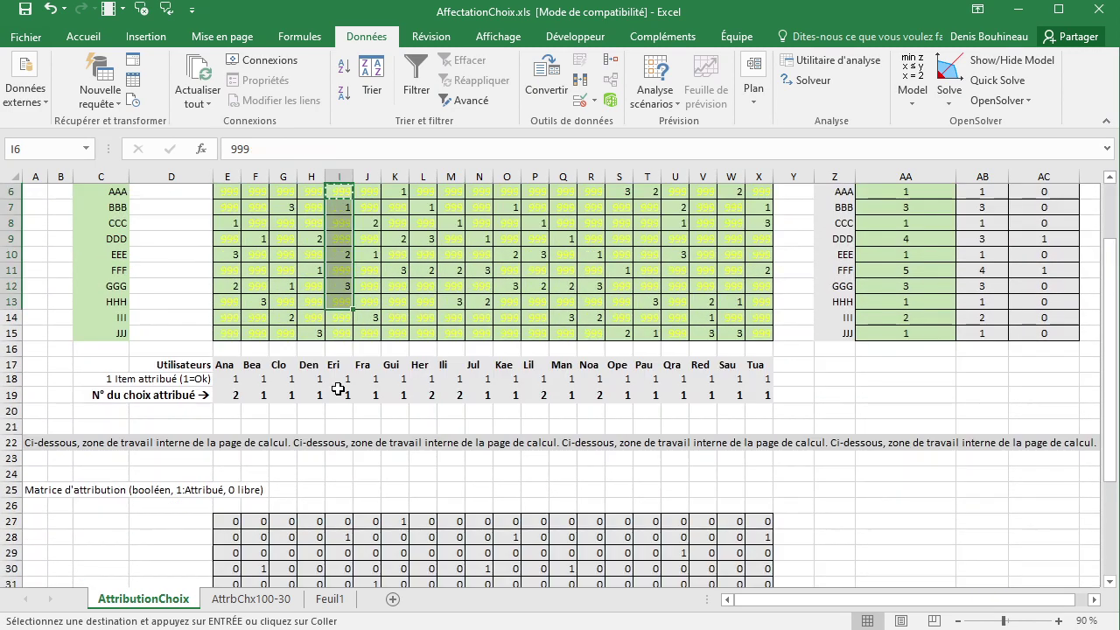
scroll(338, 389, "down", 3)
scroll(337, 389, "down", 3)
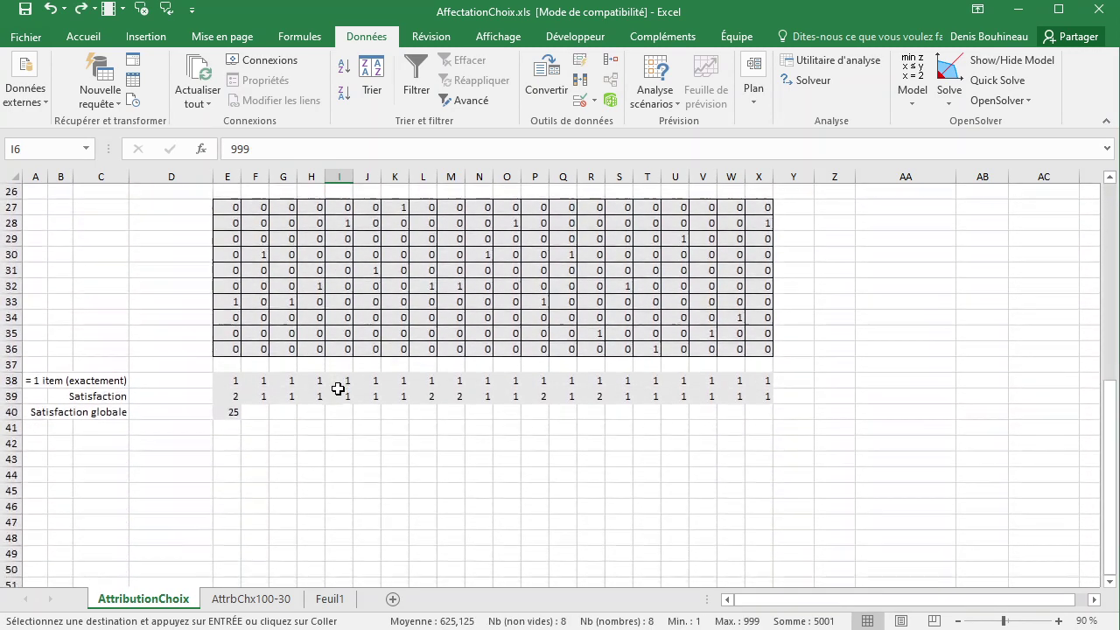
left_click(227, 413)
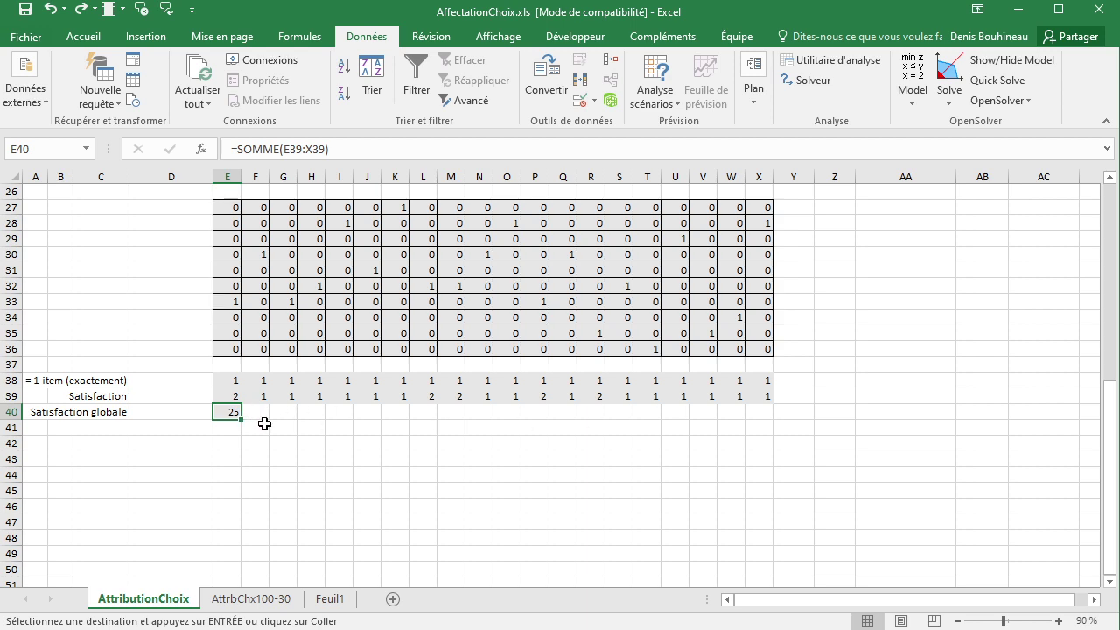
scroll(250, 415, "up", 3)
scroll(250, 418, "up", 2)
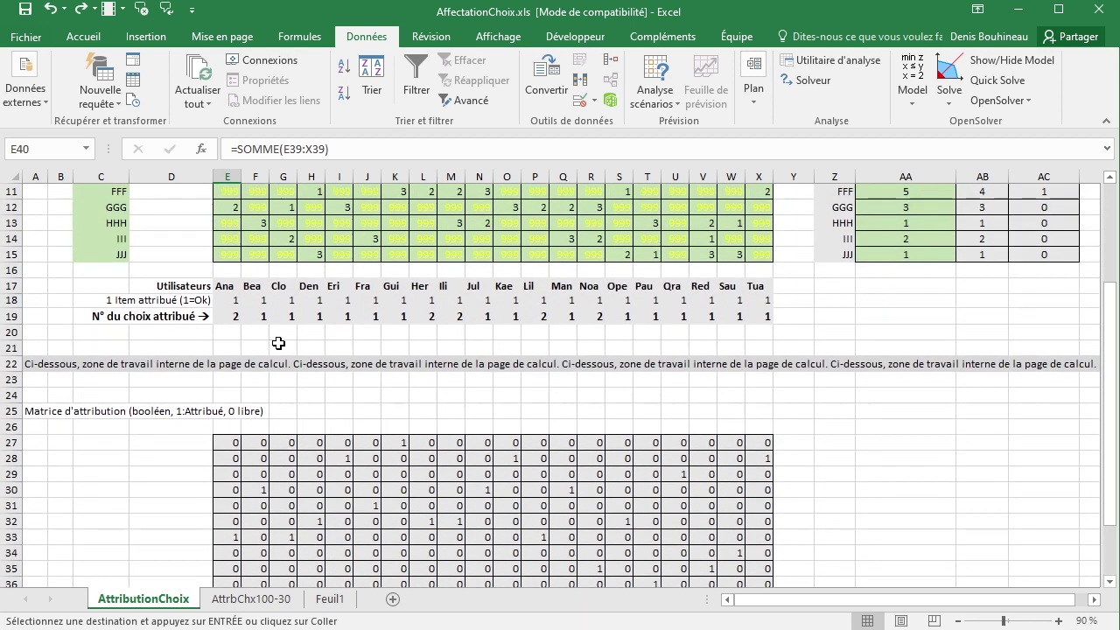
scroll(282, 317, "up", 3)
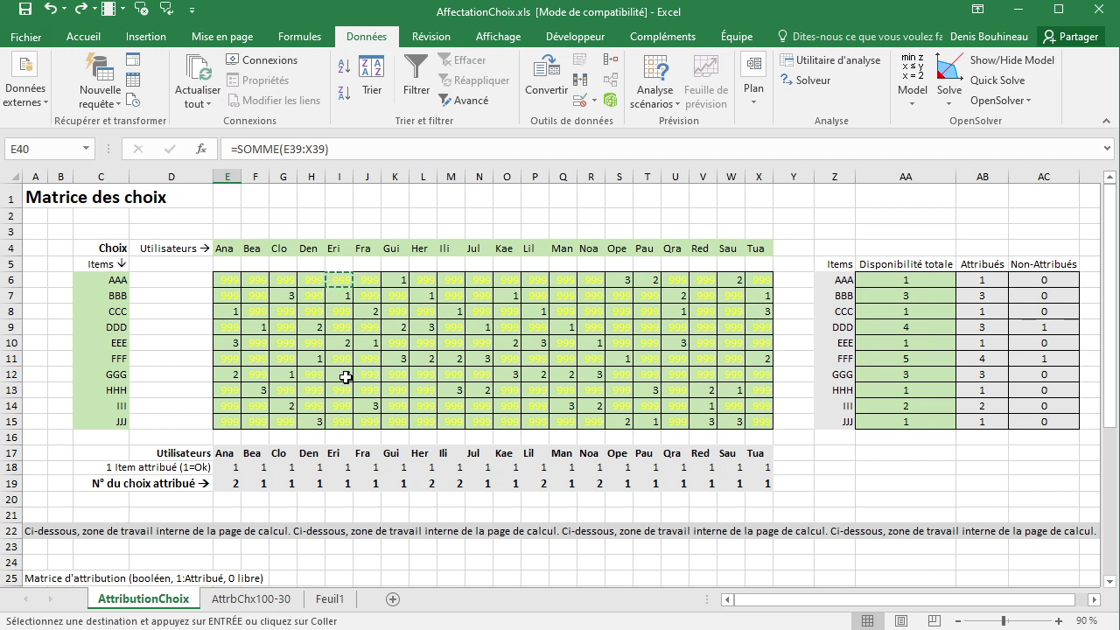
left_click(342, 296)
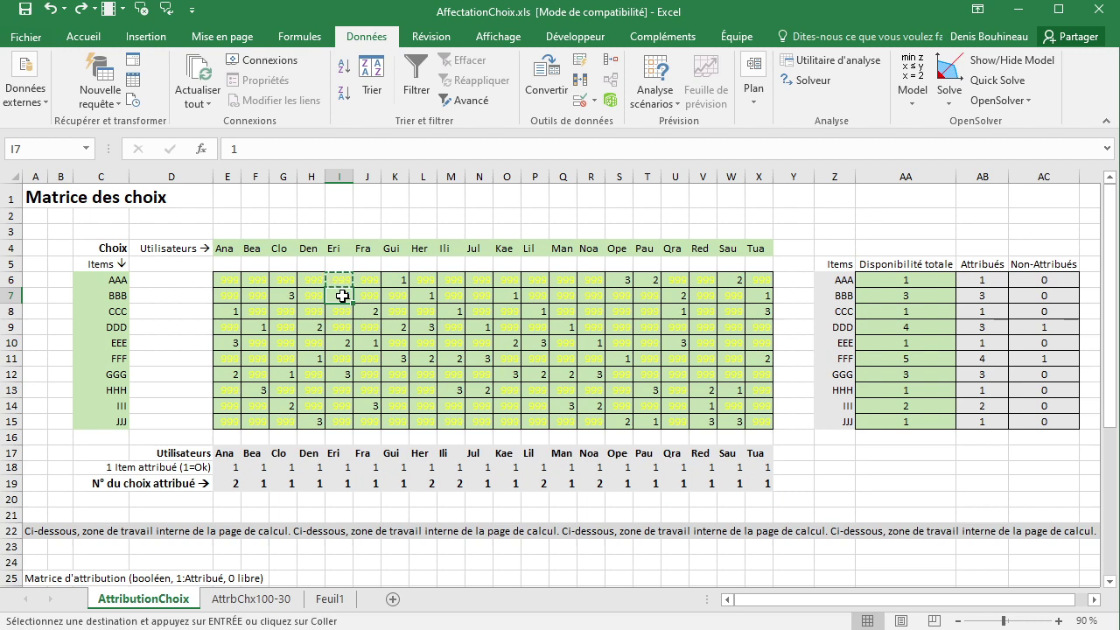
key("Return")
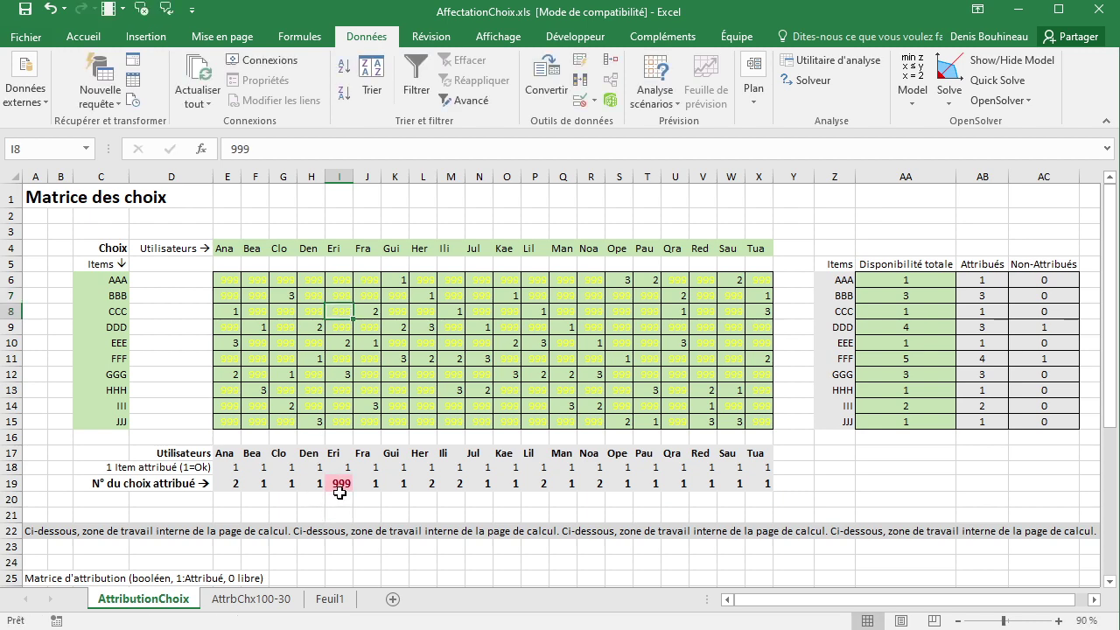
scroll(345, 480, "down", 2)
scroll(345, 479, "down", 5)
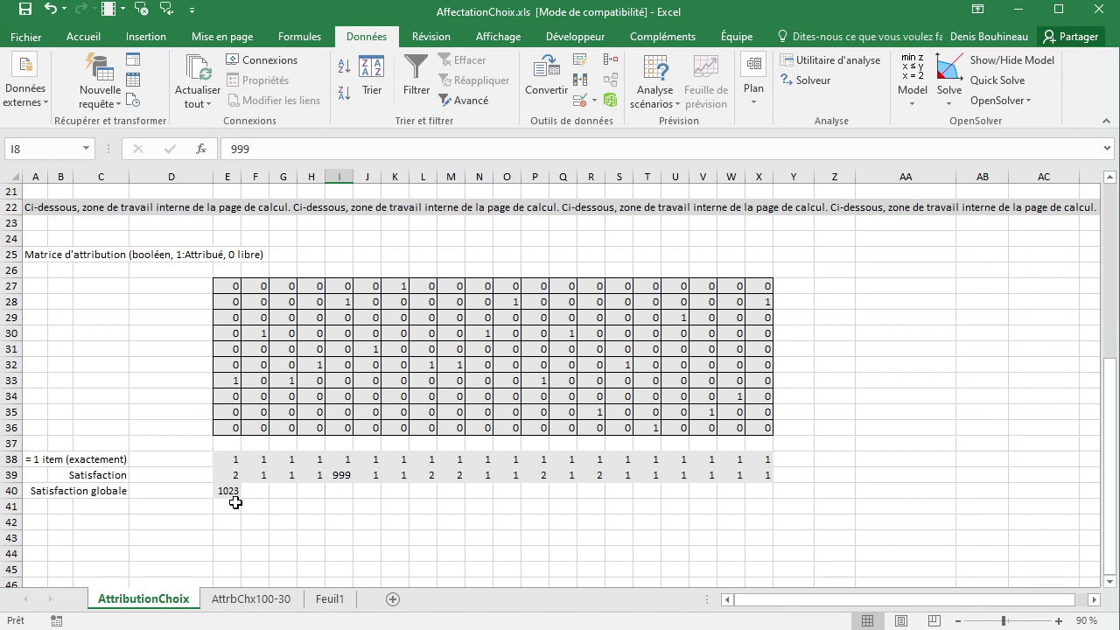
scroll(235, 502, "up", 3)
scroll(236, 503, "up", 4)
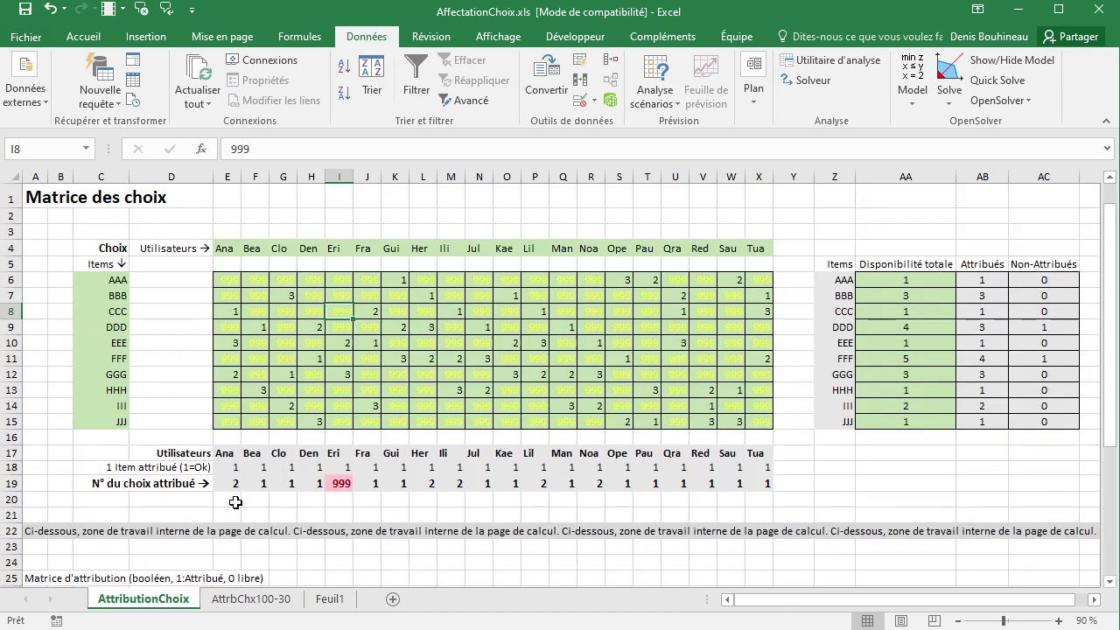
left_click(352, 482)
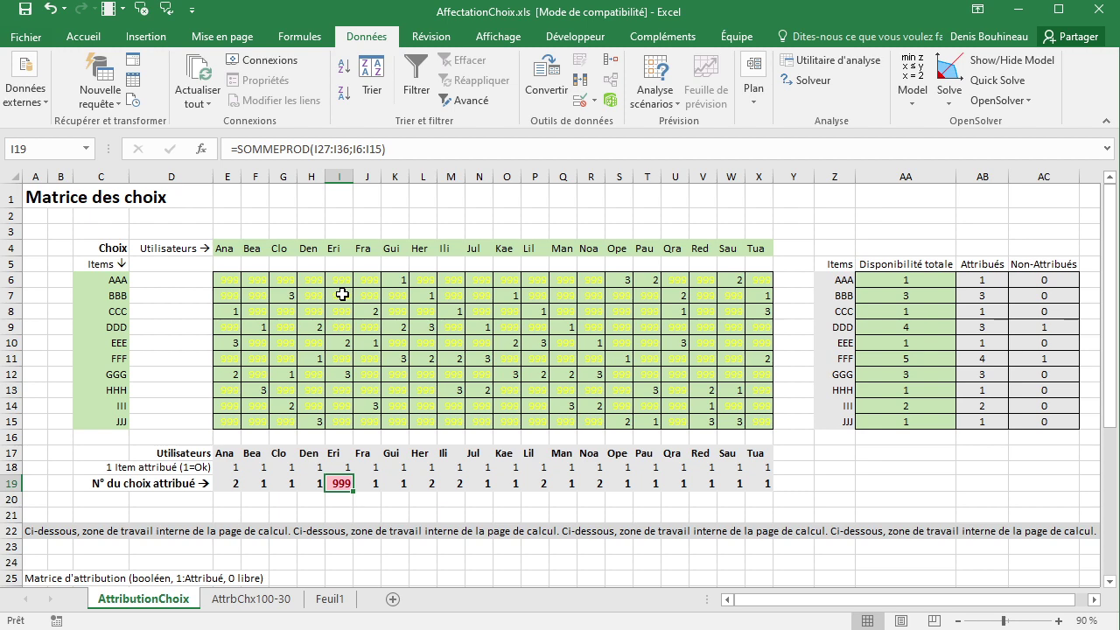
scroll(340, 437, "down", 3)
scroll(332, 495, "down", 2)
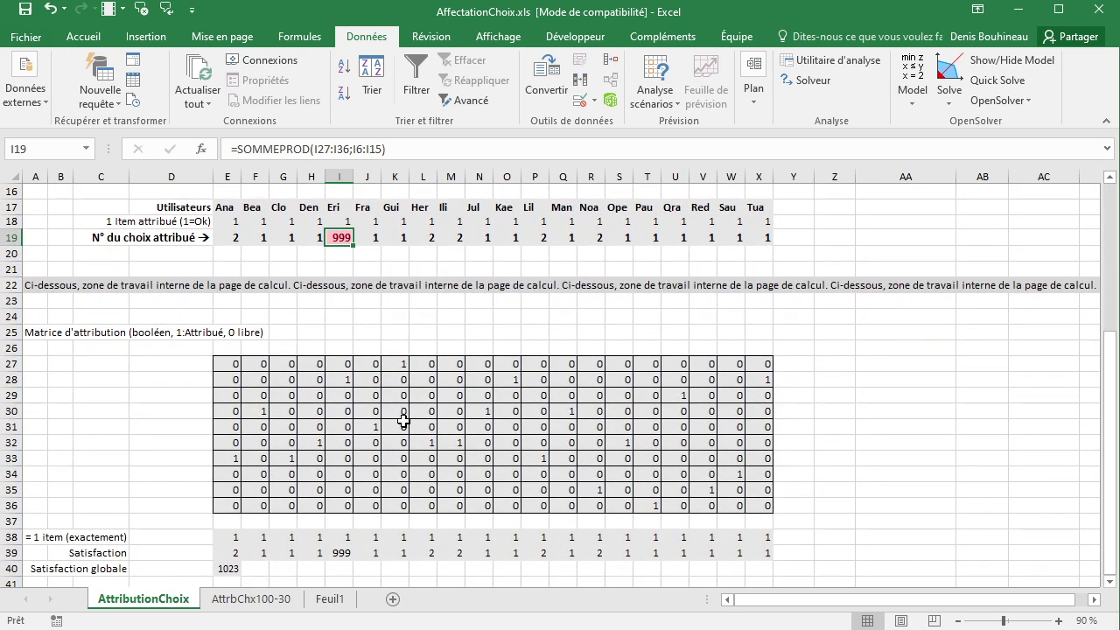
scroll(398, 393, "up", 3)
scroll(398, 393, "up", 2)
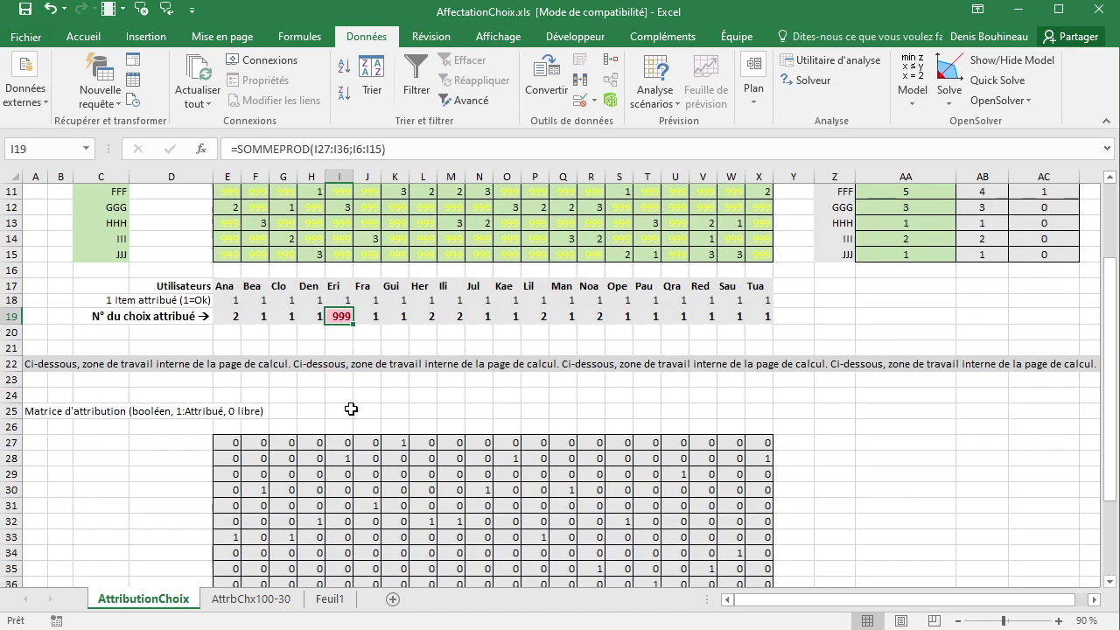
scroll(352, 409, "down", 3)
scroll(346, 361, "up", 3)
left_click(342, 294)
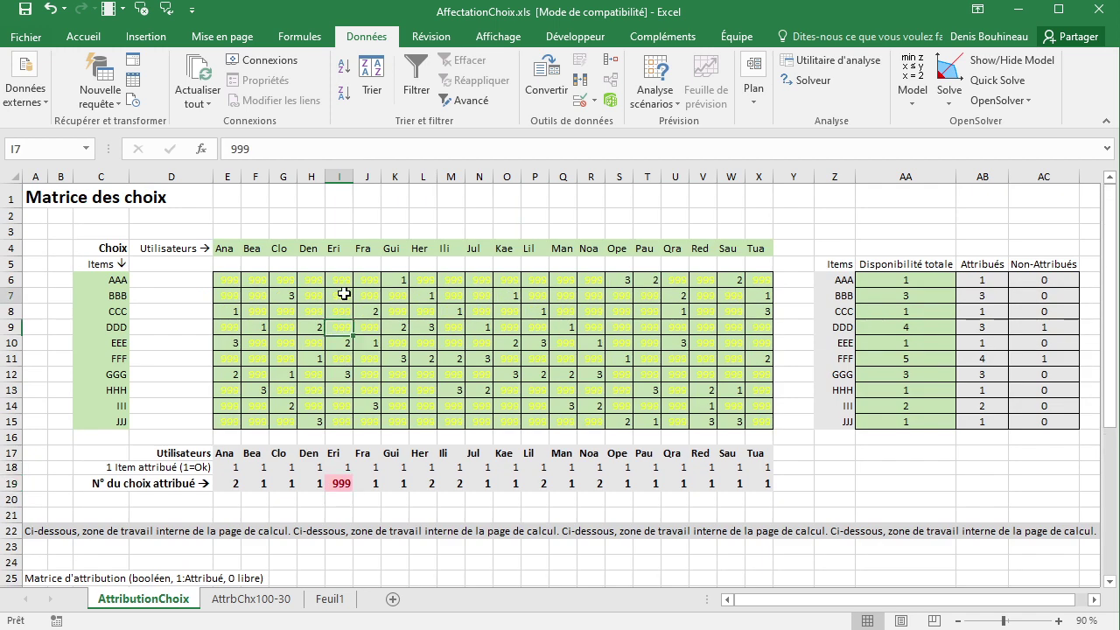
type("1")
key("Return")
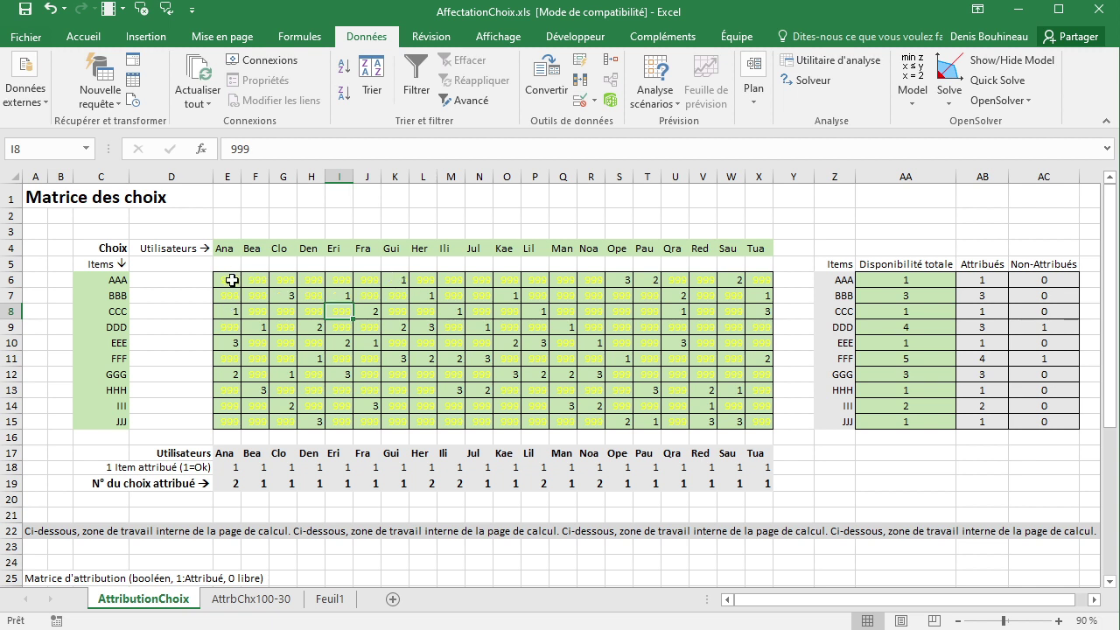
- Set item AAA to rank 1 for every user across row 6, E6:X6
left_click(230, 280)
type("1")
left_click(278, 282)
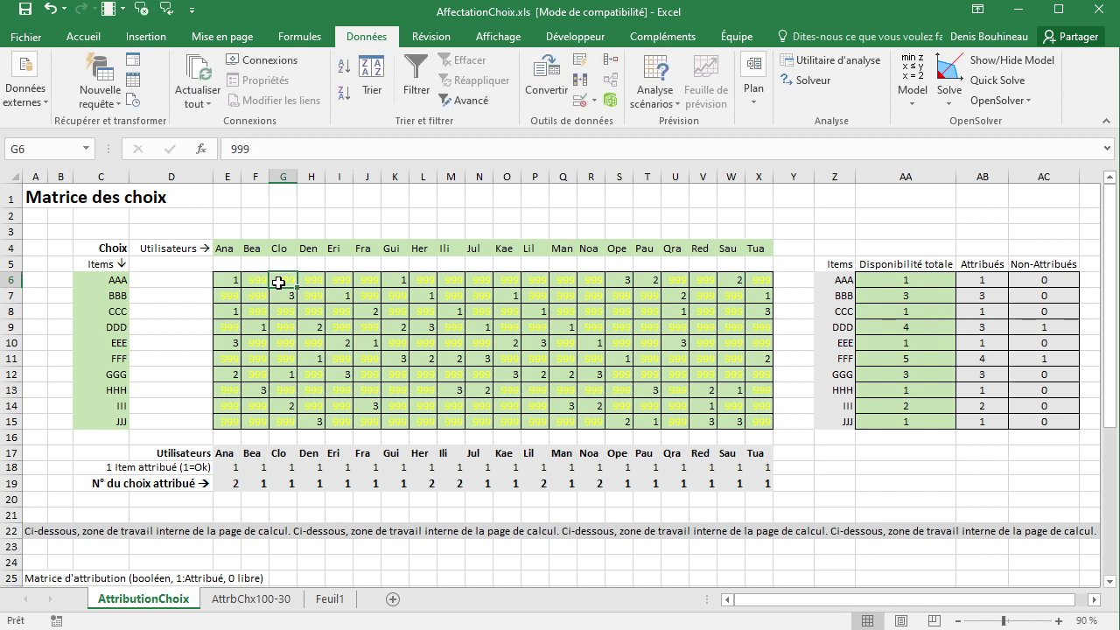
left_click(230, 280)
key("ctrl+c")
left_click_drag(249, 276, 758, 280)
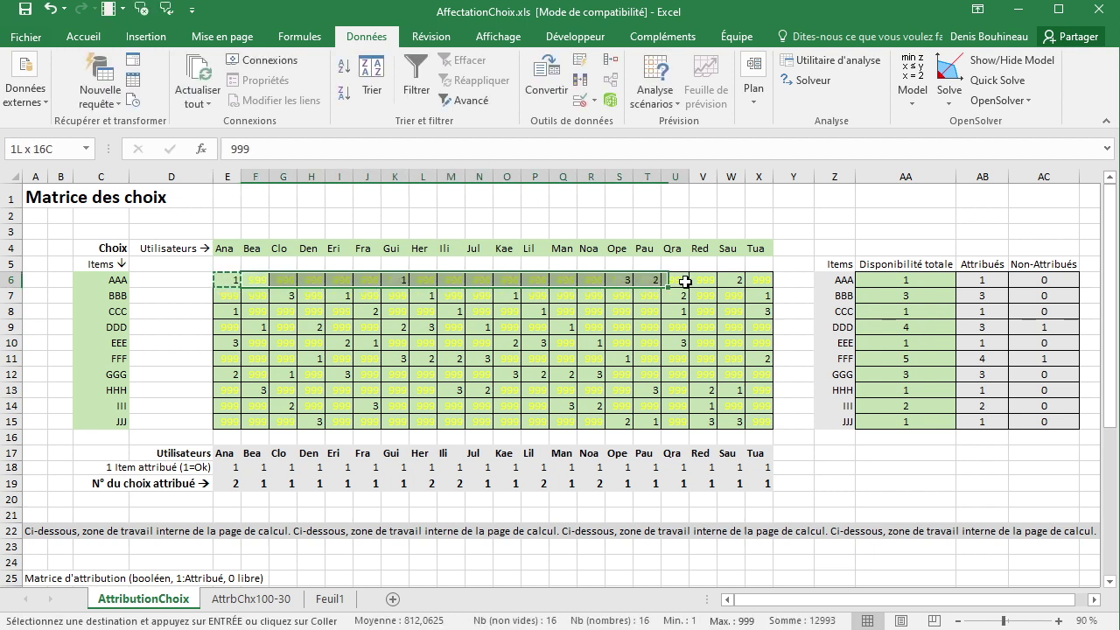
key("ctrl+v")
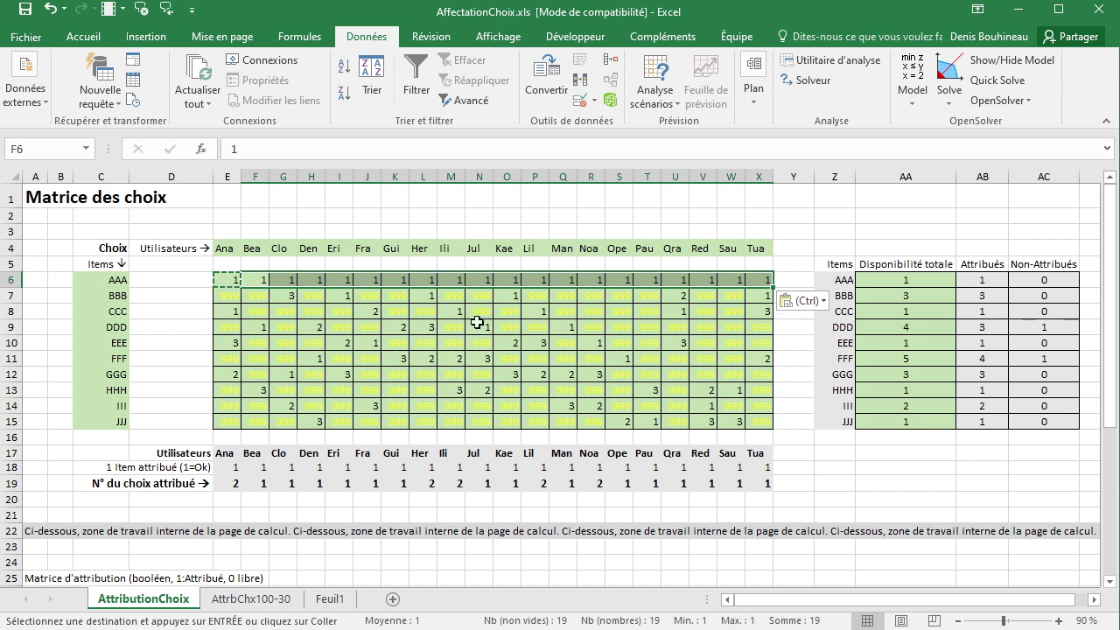
- Re-solve the model with OpenSolver and review the boolean attribution matrix
left_click(475, 315)
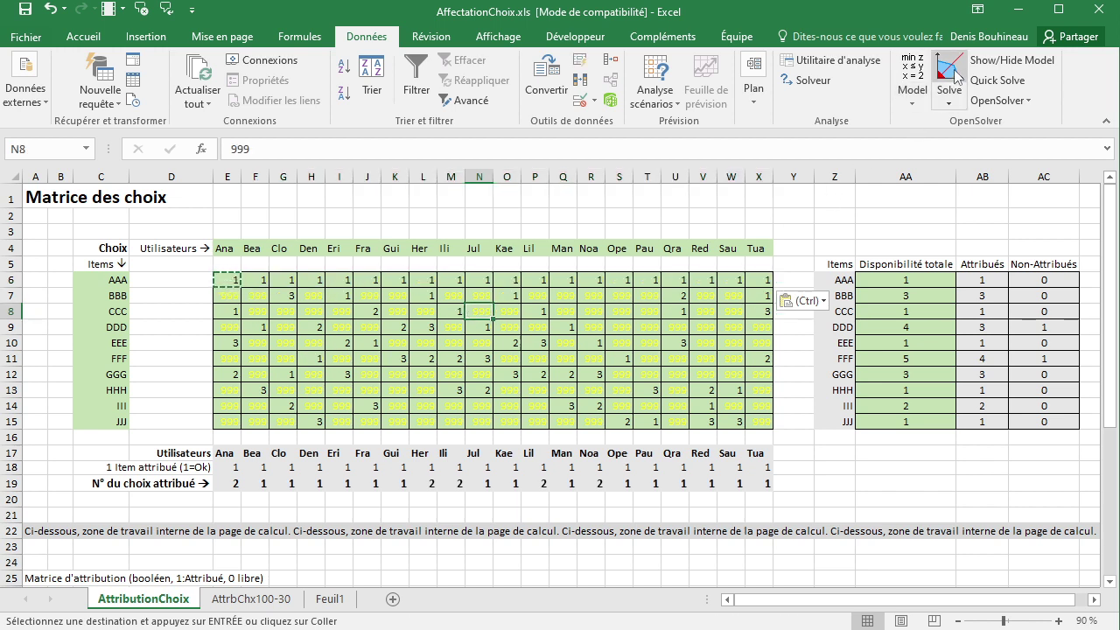
left_click(953, 77)
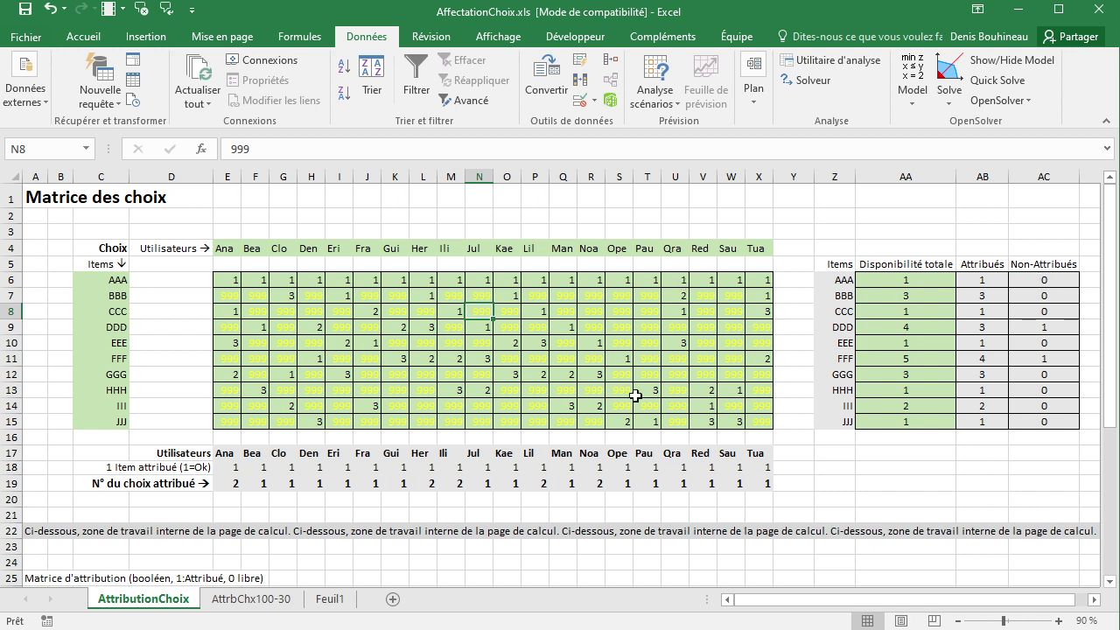
scroll(635, 396, "down", 2)
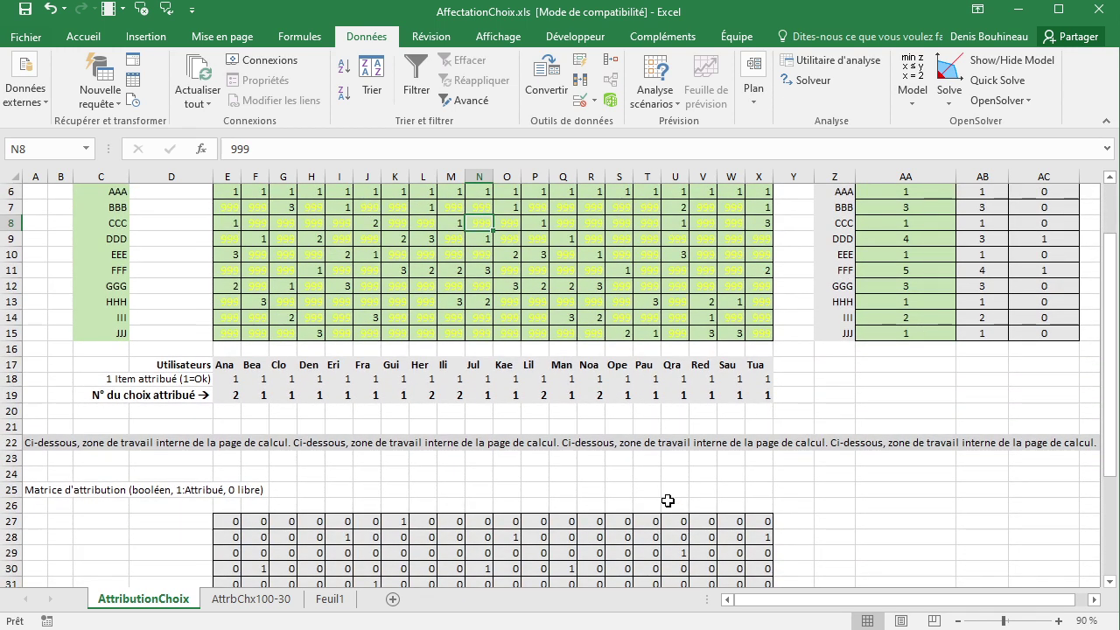
left_click(617, 520)
type("1")
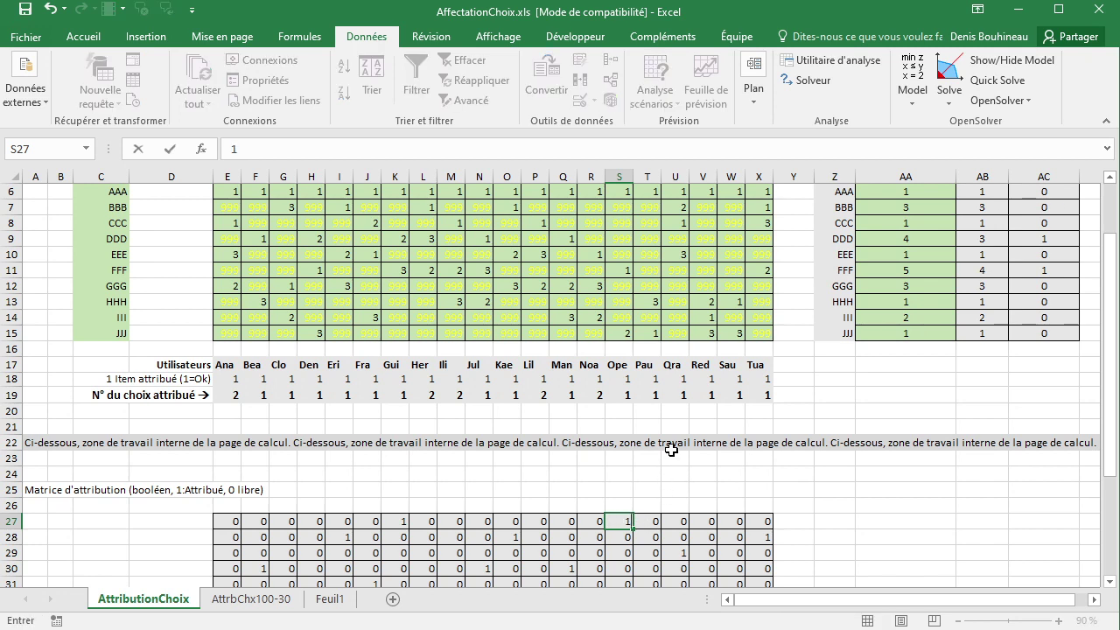
left_click(647, 443)
scroll(700, 376, "up", 2)
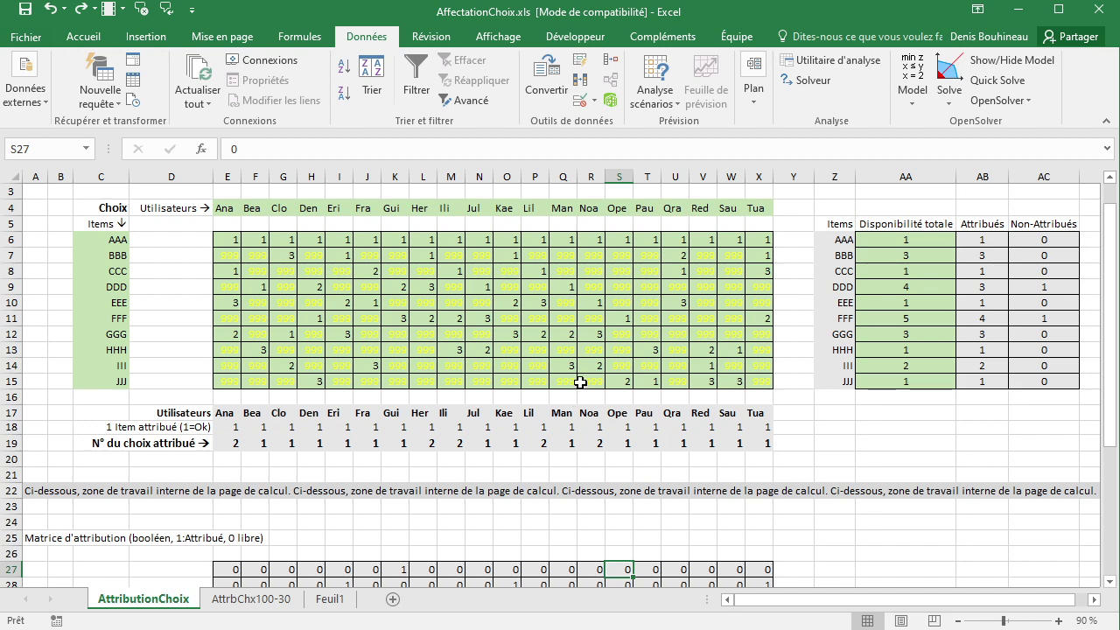
key("ctrl+Page_Down")
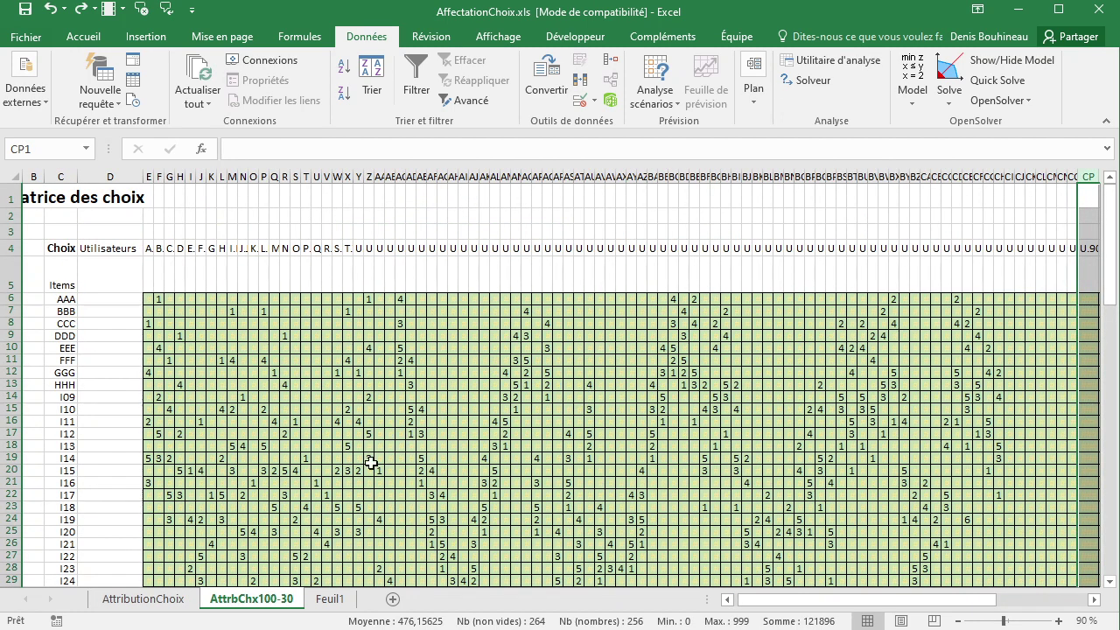
left_click(158, 600)
scroll(464, 413, "up", 1)
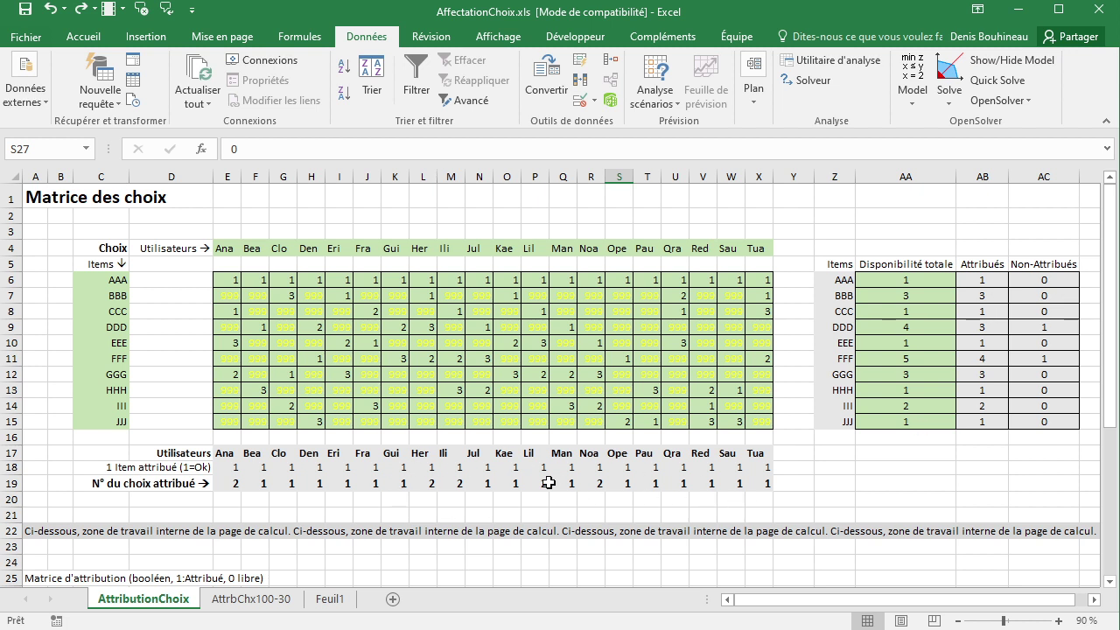
key("alt+Tab")
key("alt+Tab")
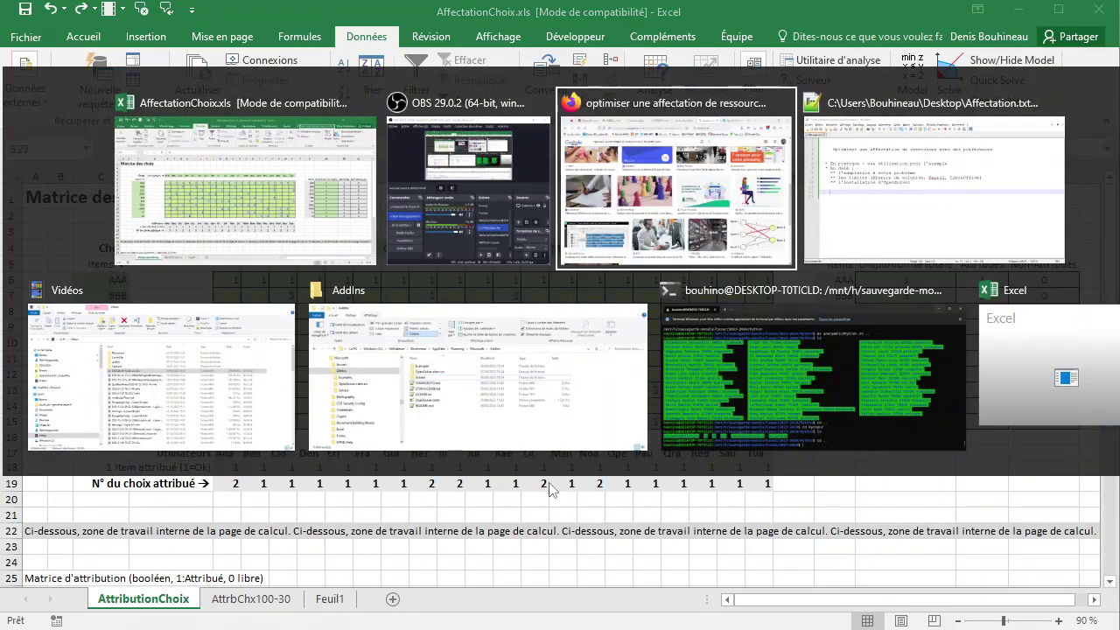
key("alt+Tab")
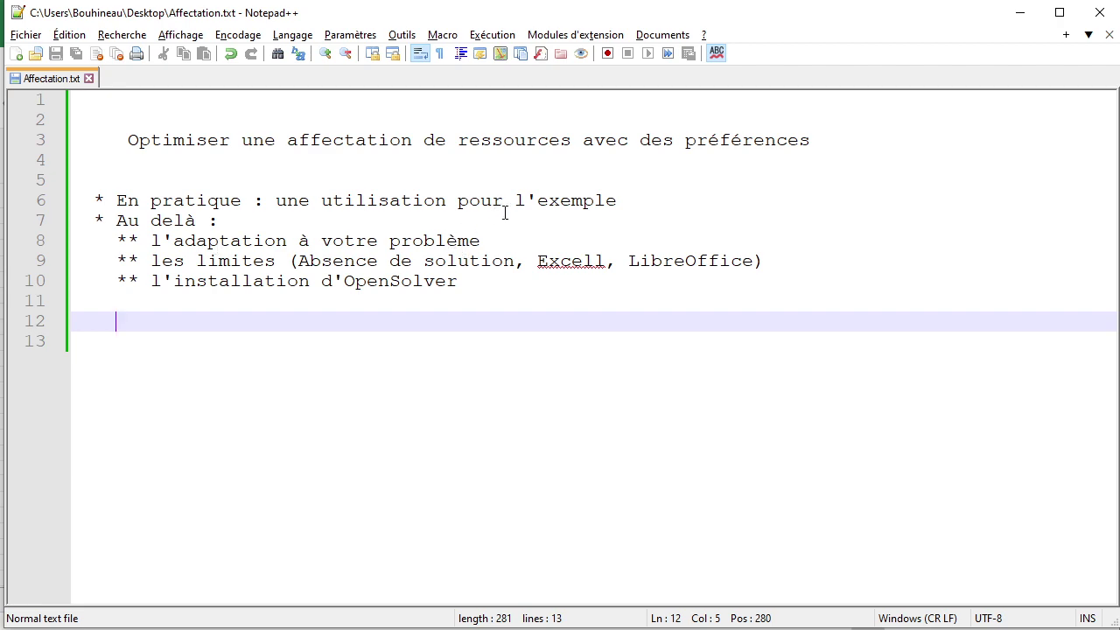
key("alt+Tab")
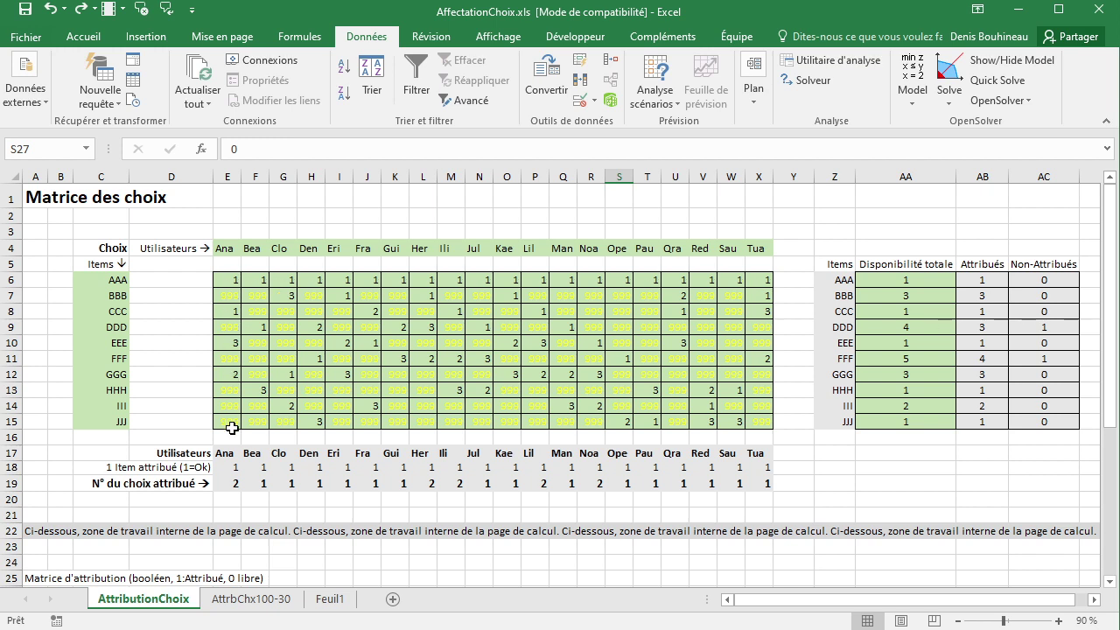
- Open the AttrbChx100-30 sheet and browse its large choice matrix
left_click(244, 602)
scroll(257, 338, "down", 1)
scroll(259, 340, "down", 2)
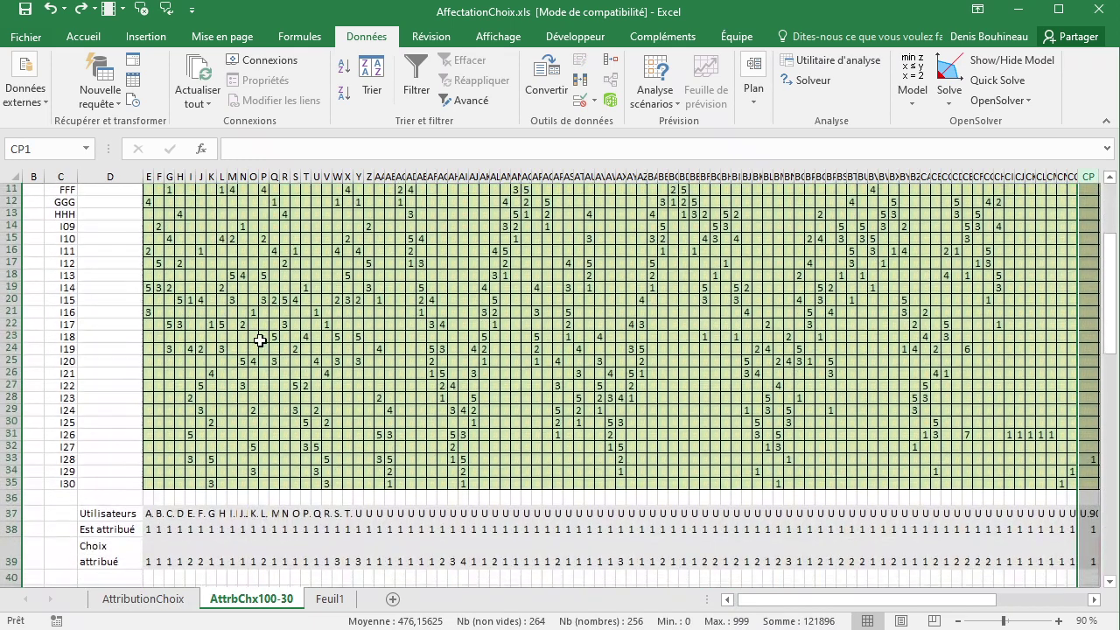
scroll(260, 340, "up", 2)
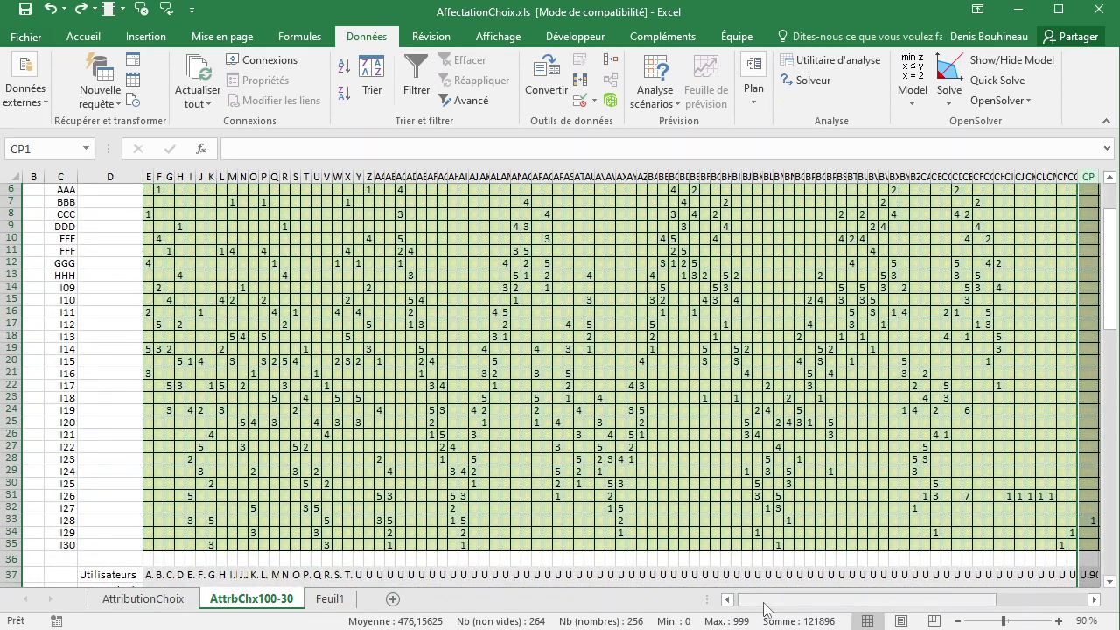
left_click_drag(764, 608, 761, 608)
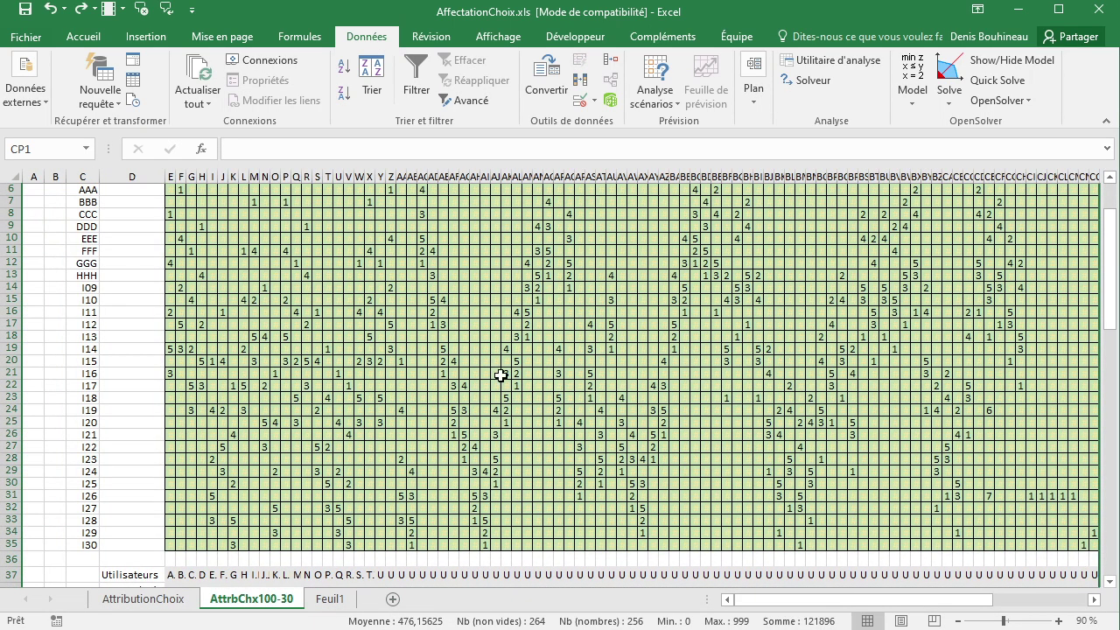
left_click(500, 374)
- Solve the larger model with OpenSolver and review results, including item I28's availability in DC33
left_click(949, 77)
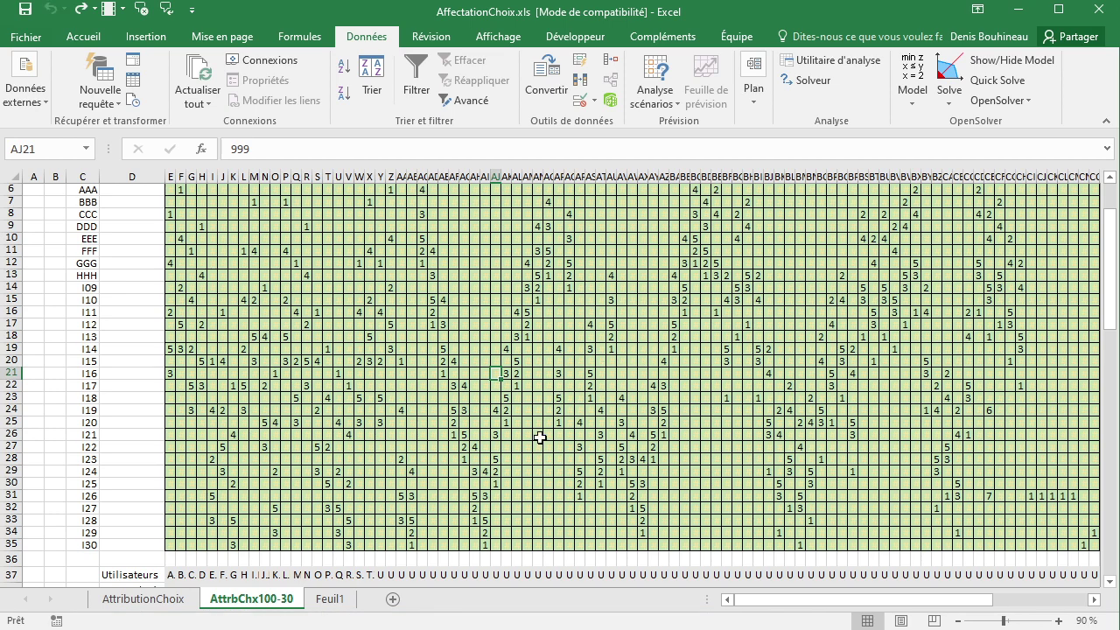
scroll(586, 423, "down", 1)
scroll(584, 420, "down", 1)
scroll(583, 472, "down", 1)
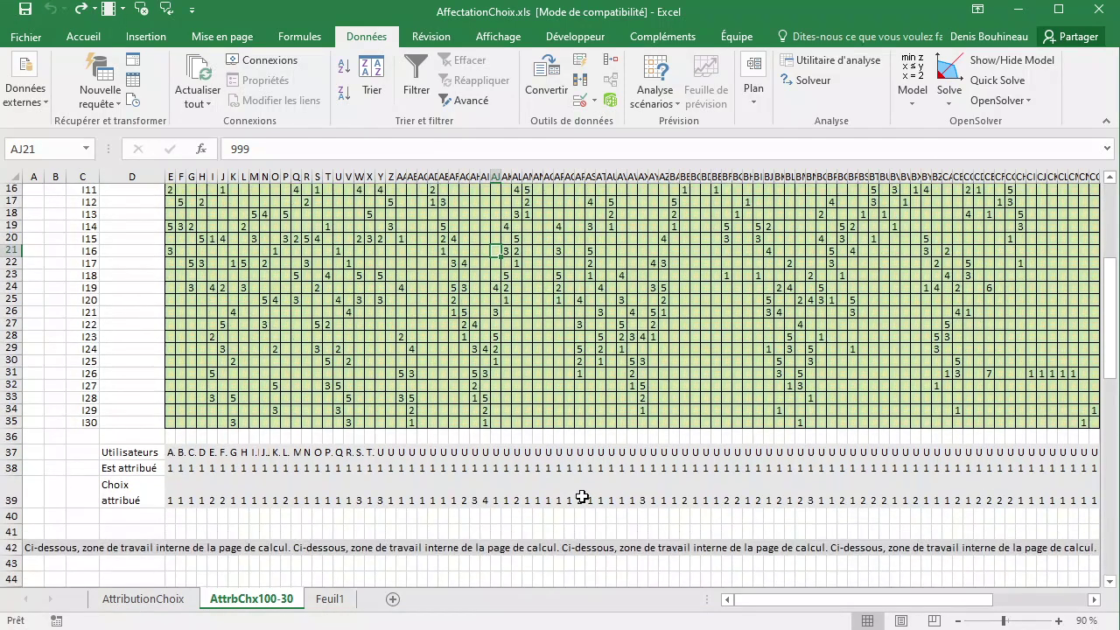
left_click_drag(863, 599, 918, 599)
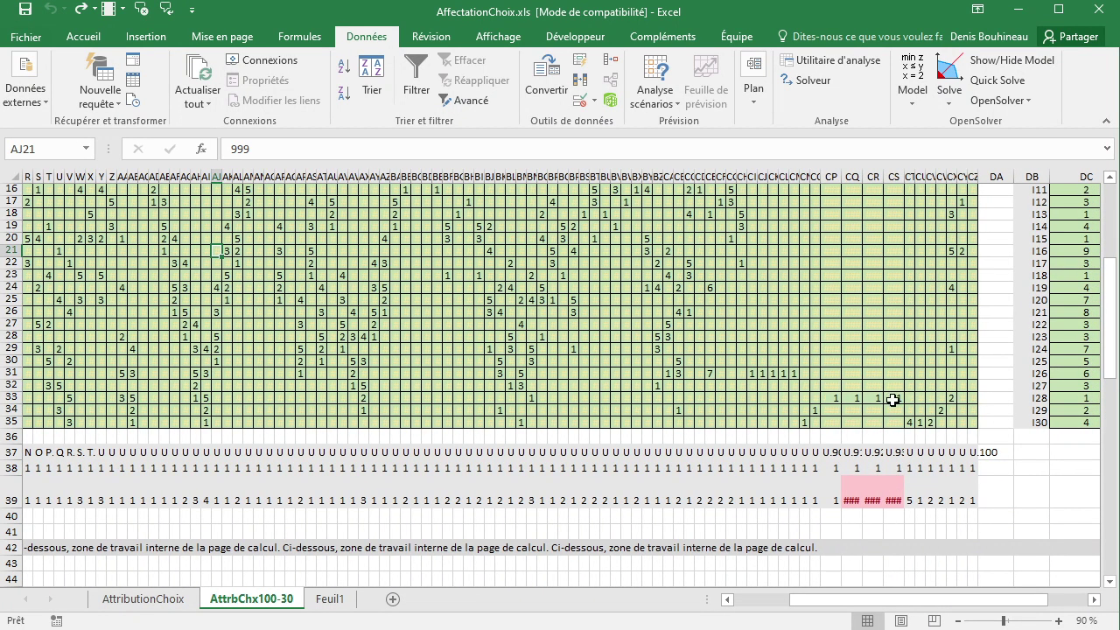
scroll(891, 399, "up", 5)
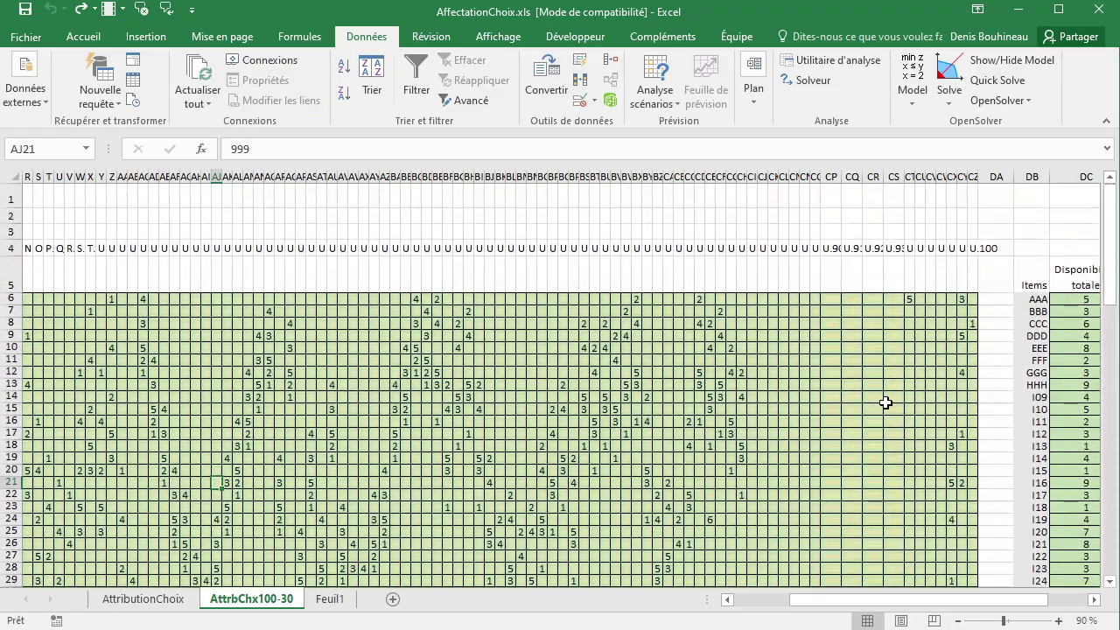
scroll(886, 401, "down", 3)
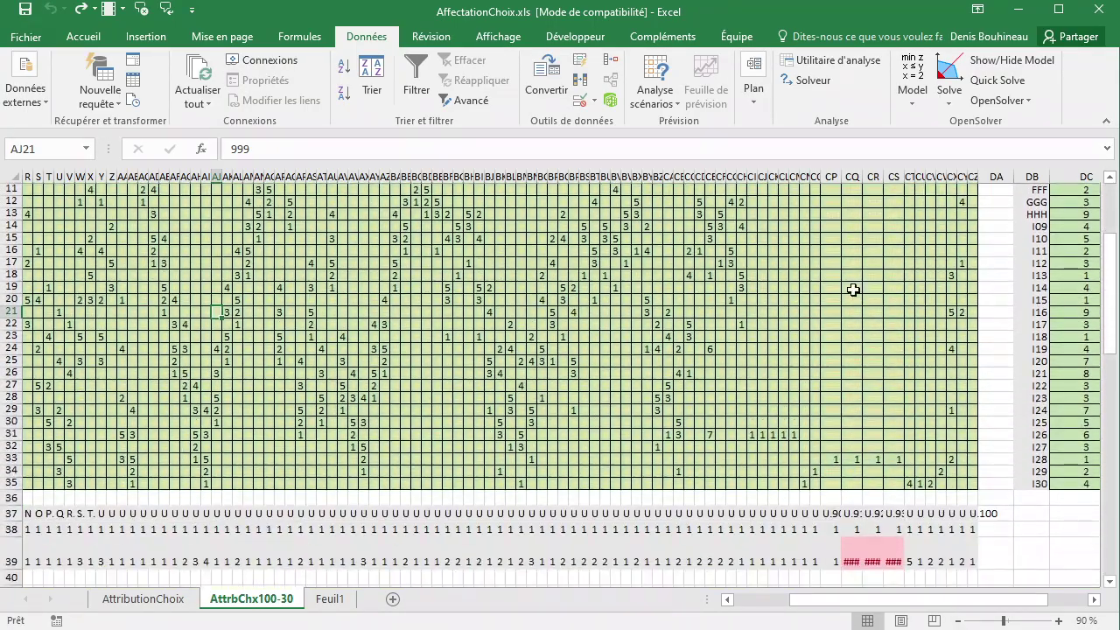
scroll(844, 302, "up", 3)
scroll(866, 420, "down", 3)
left_click(1083, 460)
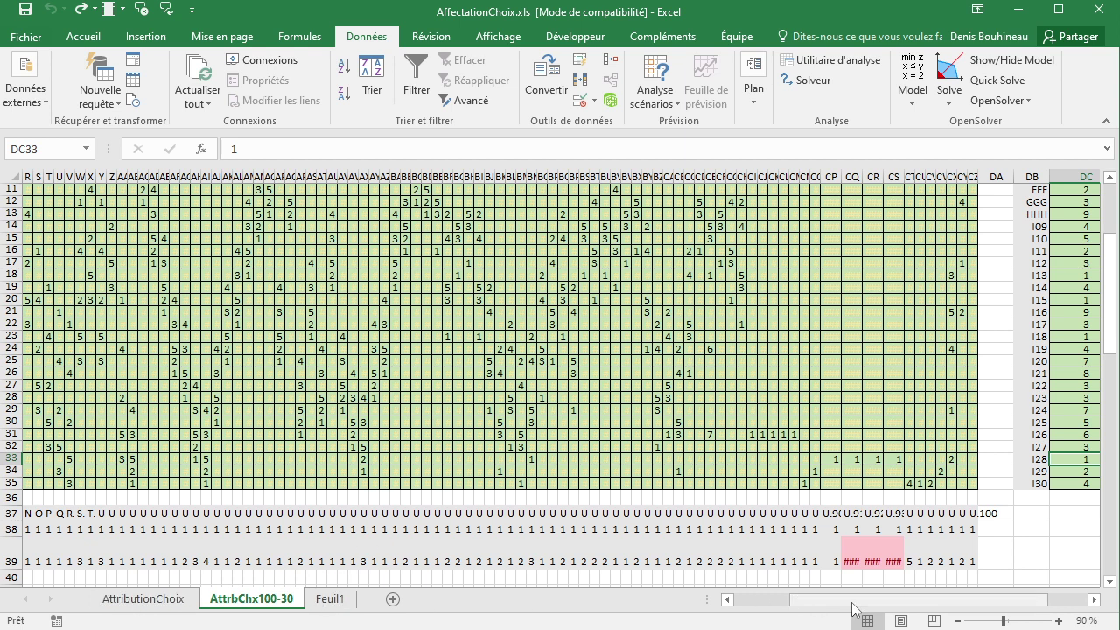
left_click_drag(800, 602, 744, 602)
scroll(371, 476, "up", 1)
scroll(371, 476, "up", 3)
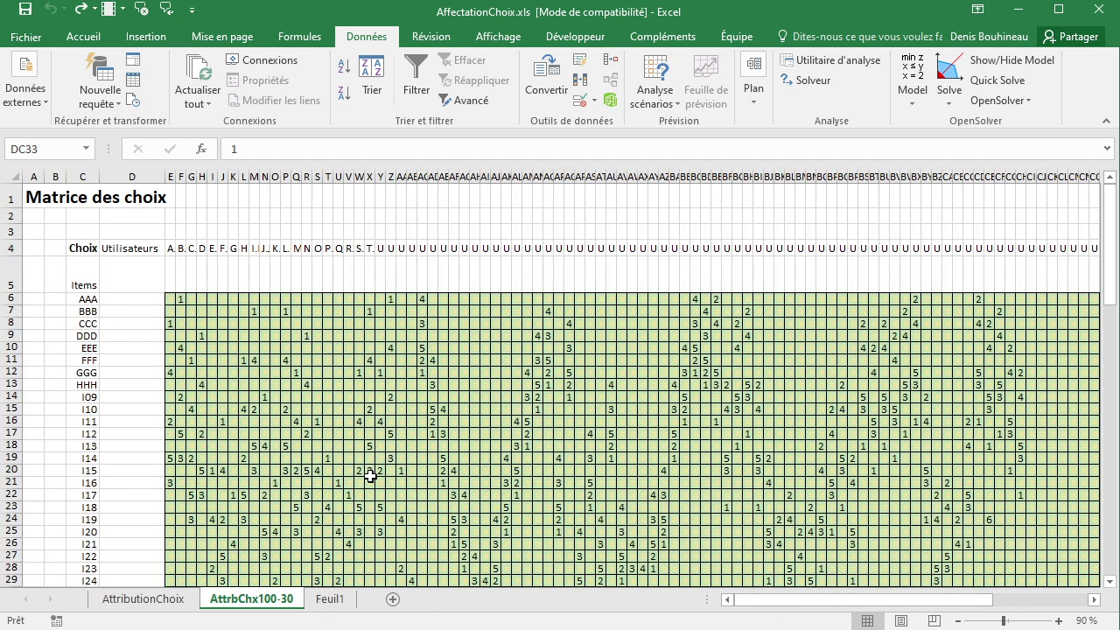
- Compare with the AttributionChoix sheet by alternating tabs, ending on AttrbChx100-30
left_click(162, 599)
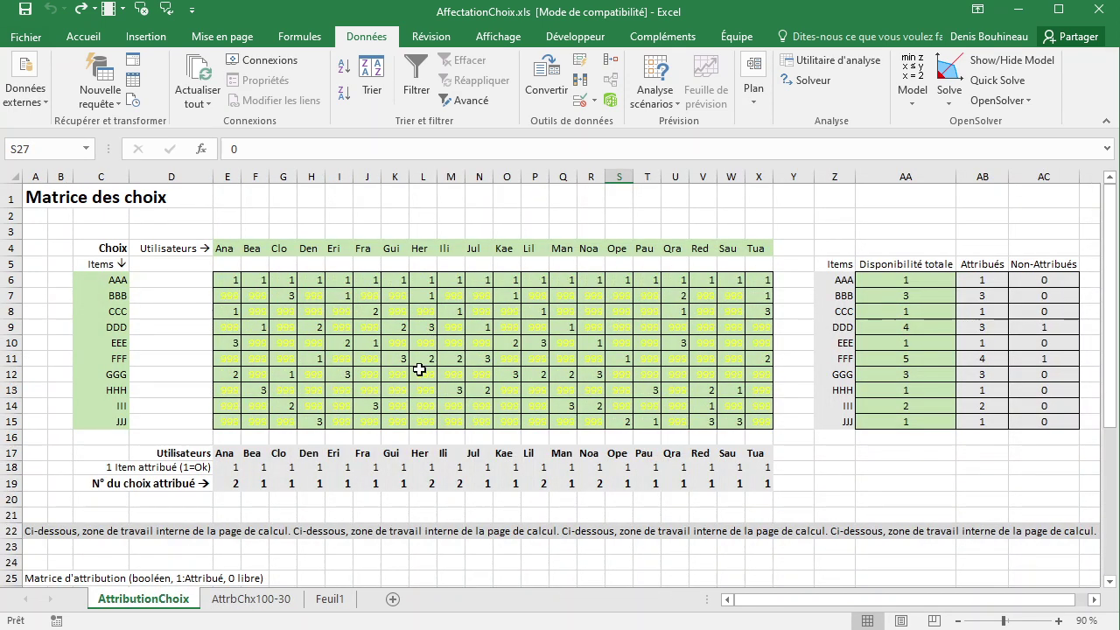
left_click(257, 599)
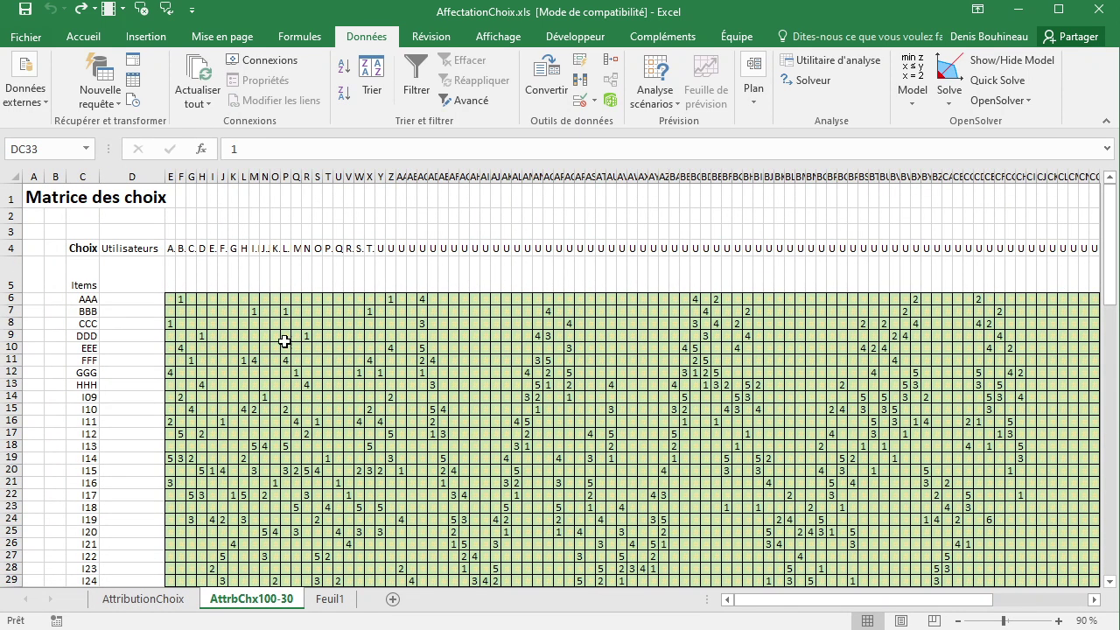
left_click(149, 604)
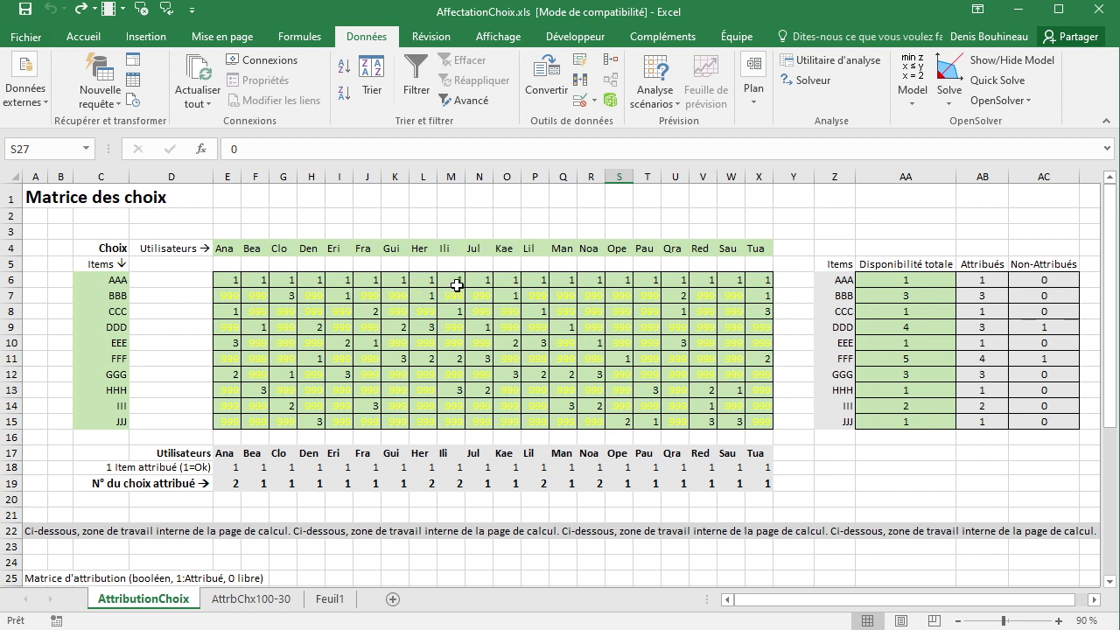
left_click(263, 600)
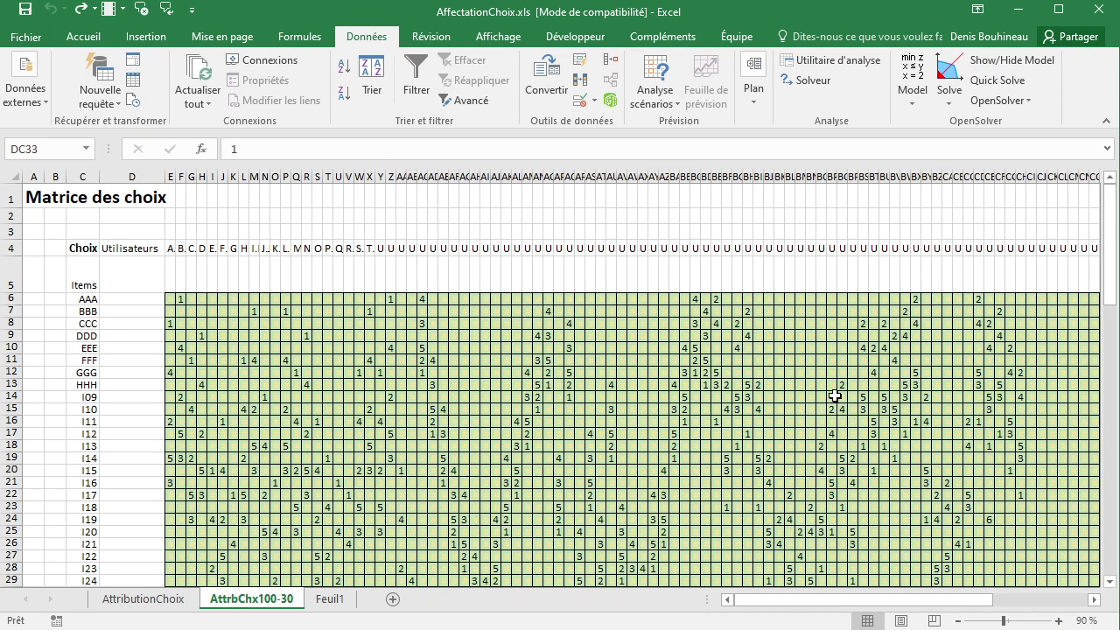
- Delete the selected block of user columns starting at AP with Supprimer
left_click(559, 172)
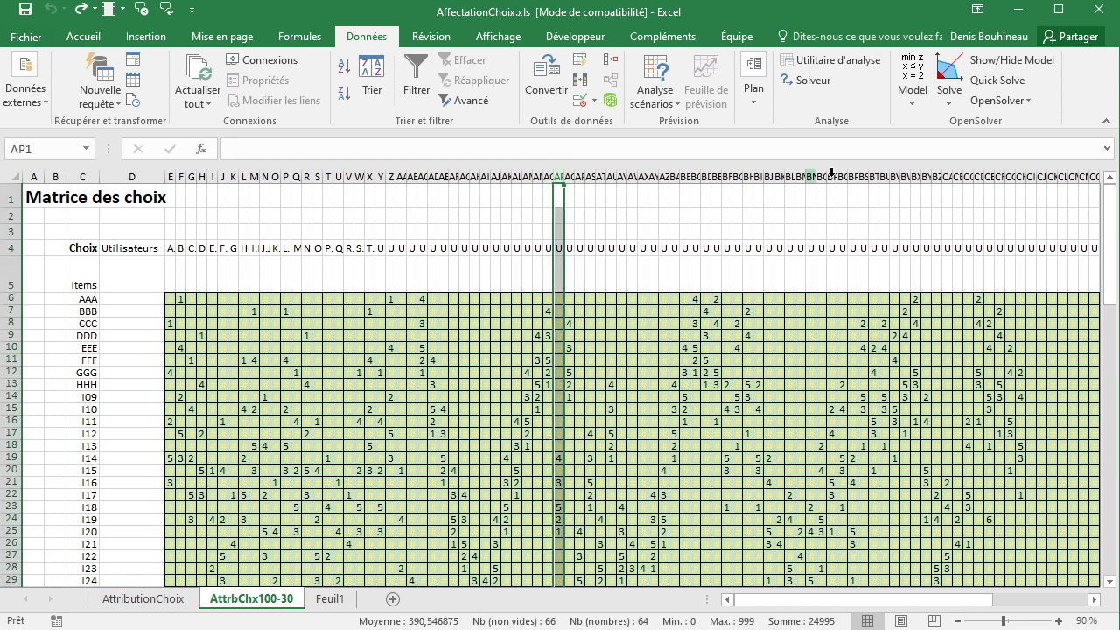
left_click(895, 172, "shift")
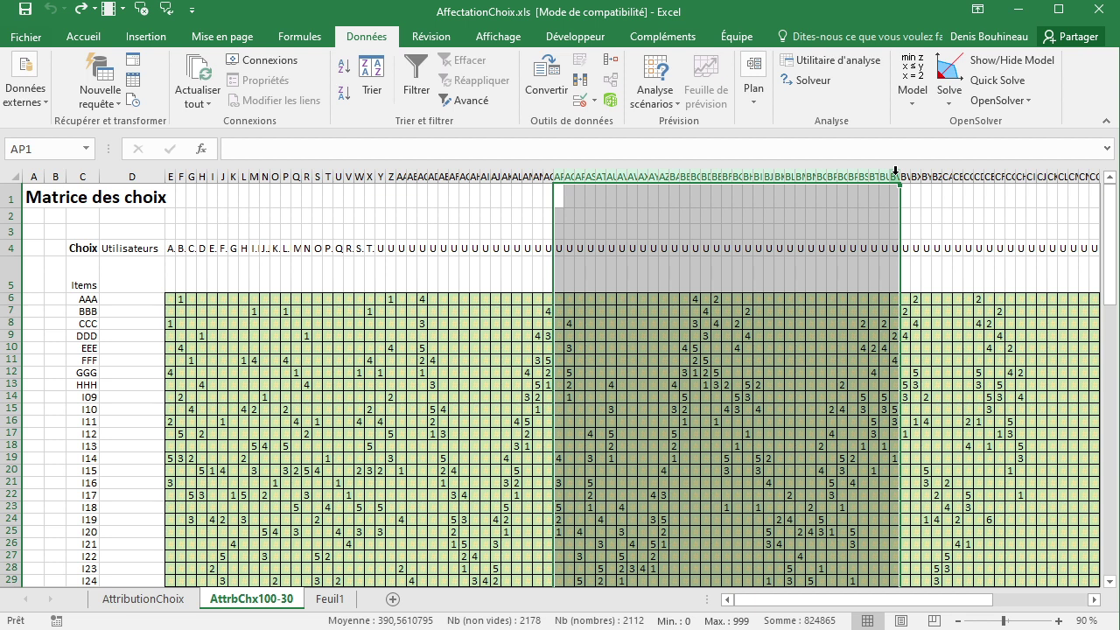
right_click(706, 172)
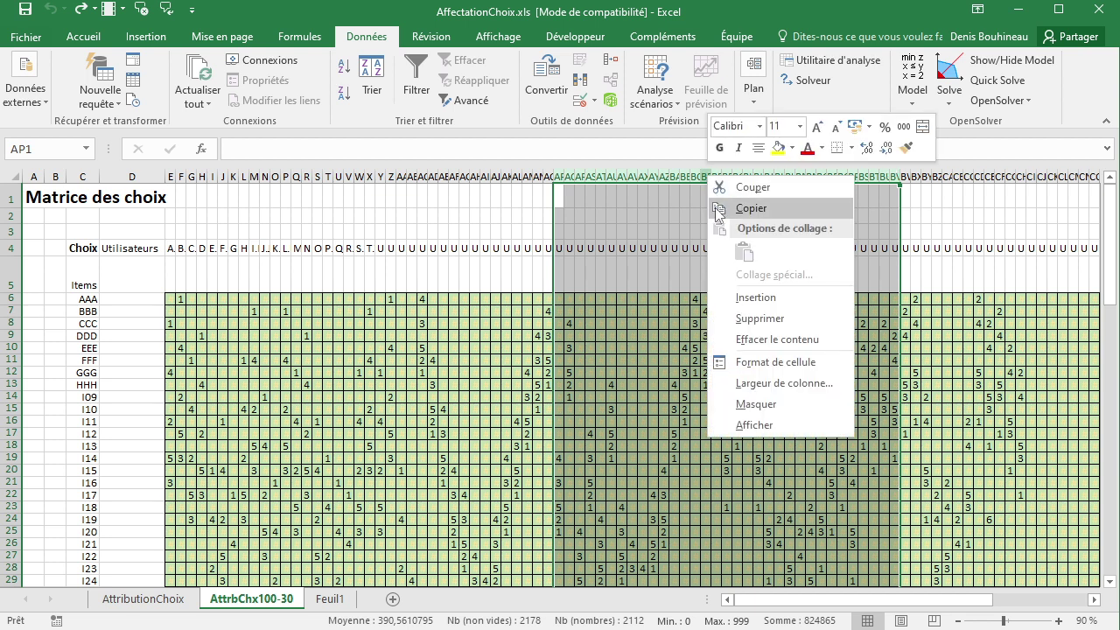
left_click(749, 319)
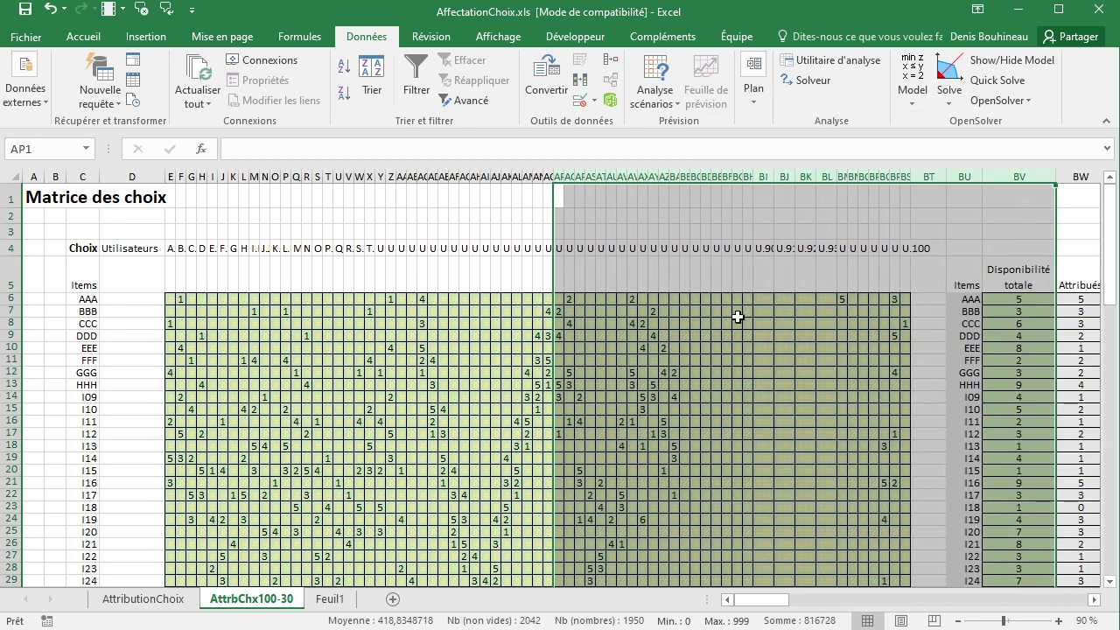
- Review the resulting per-user assignments across the sheet, selecting item I11's row
scroll(465, 342, "down", 2)
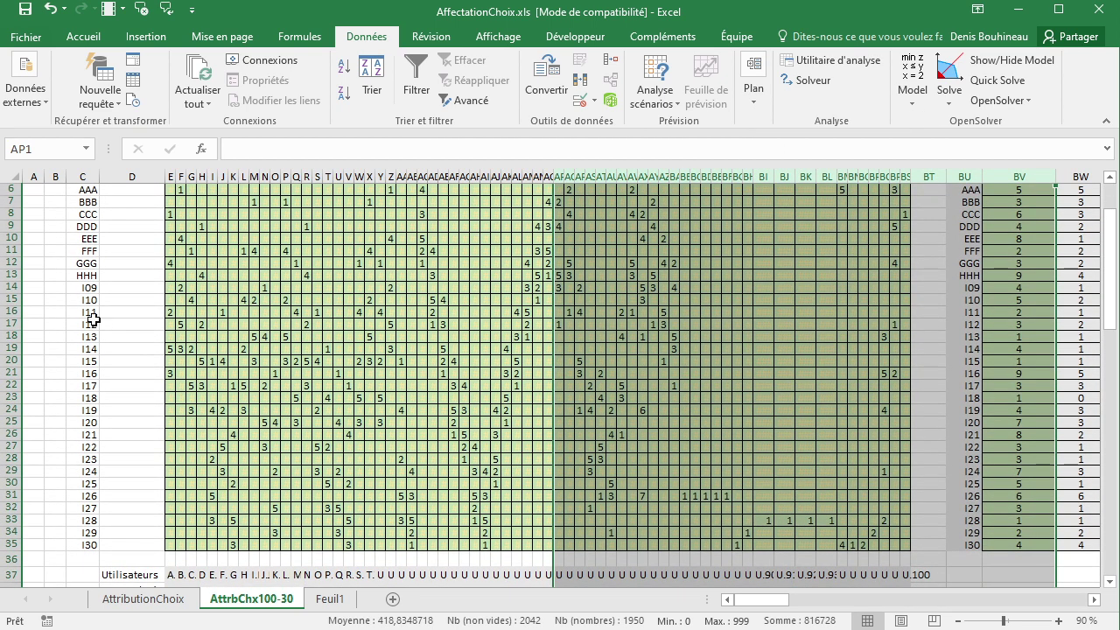
left_click(7, 311)
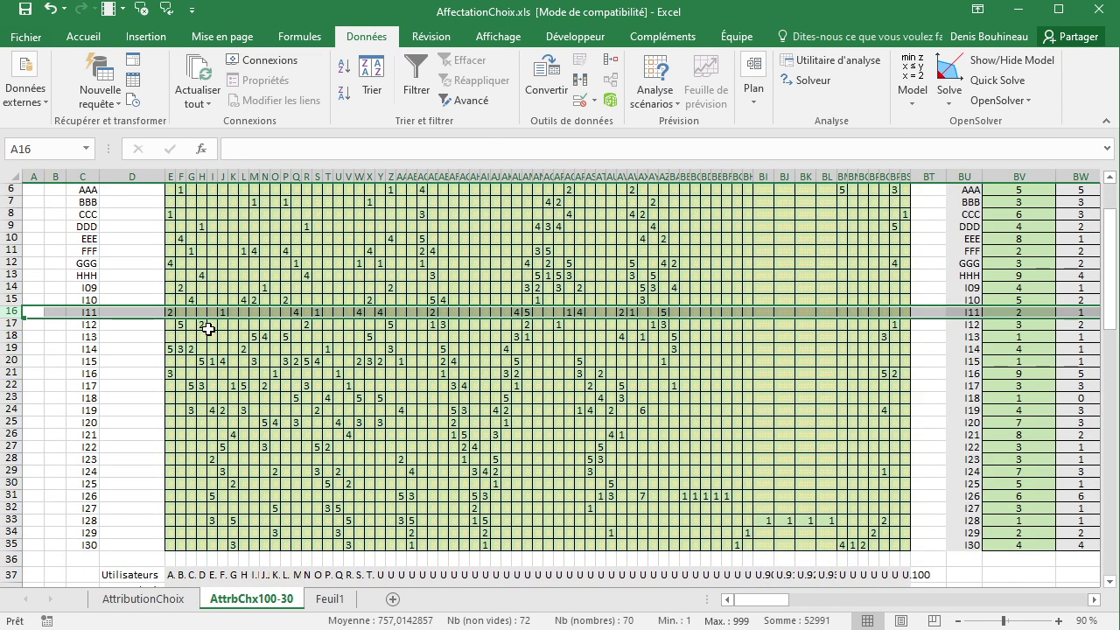
scroll(687, 320, "up", 2)
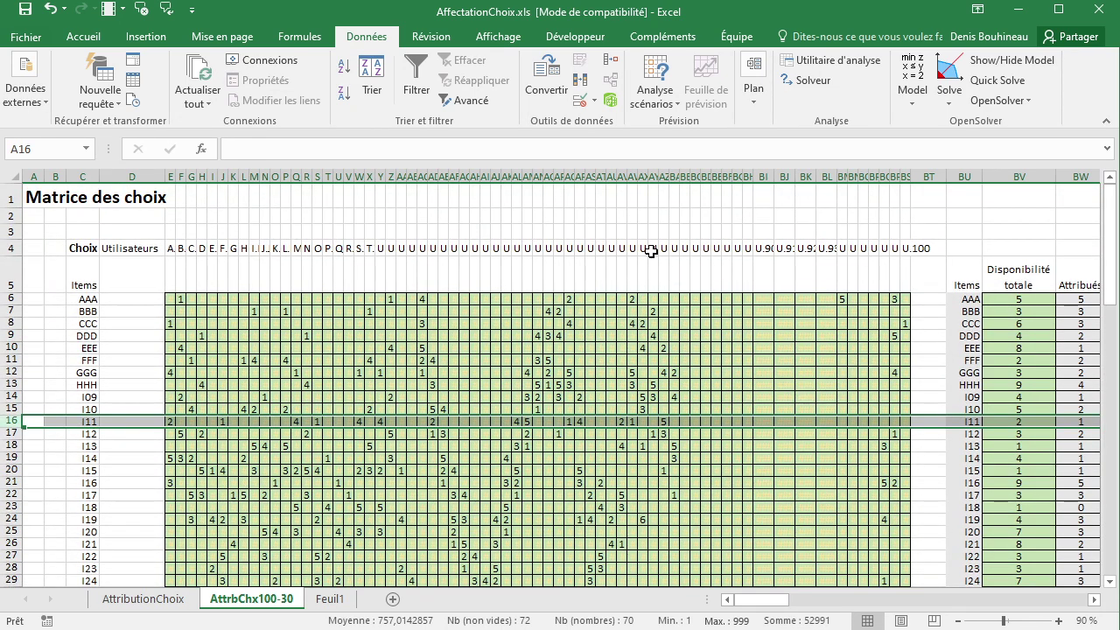
scroll(662, 371, "down", 1)
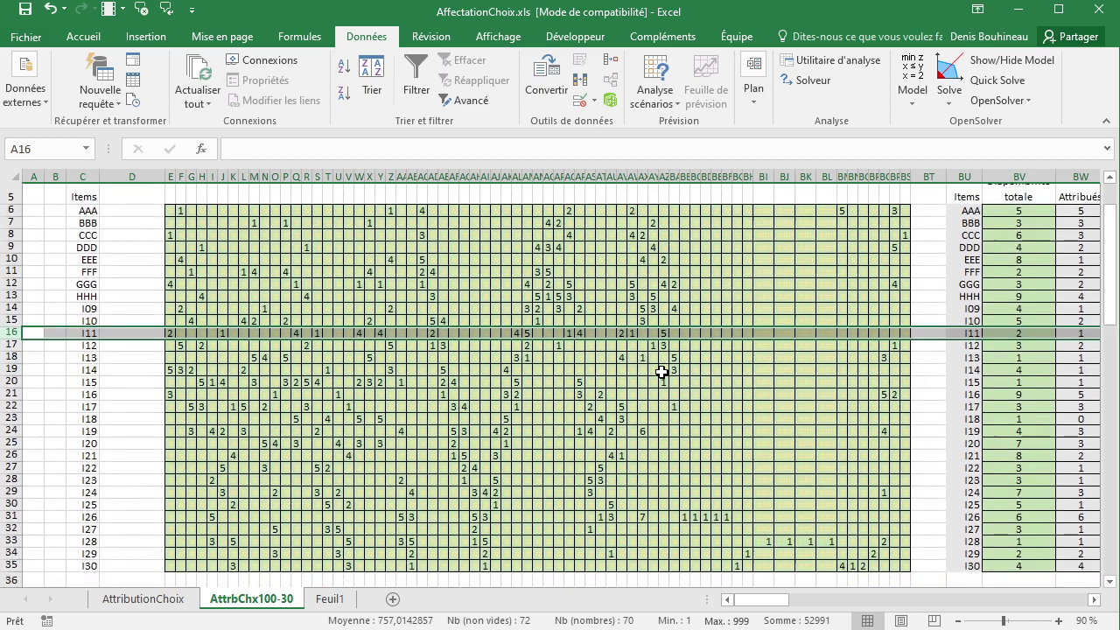
scroll(595, 354, "down", 2)
scroll(525, 332, "down", 3)
scroll(522, 327, "down", 2)
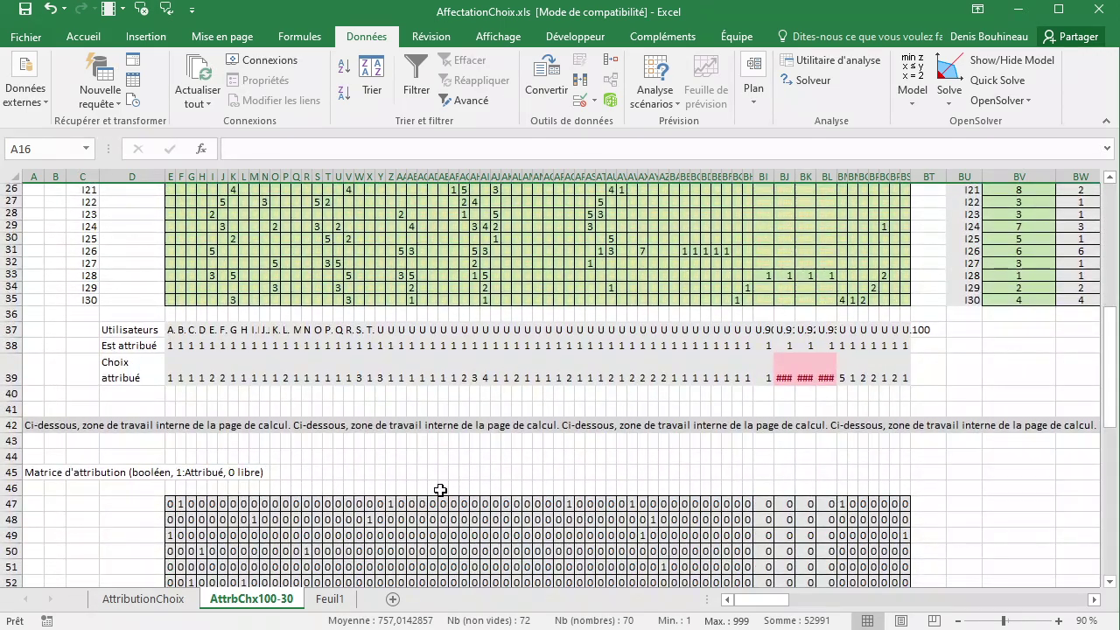
scroll(467, 366, "down", 1)
scroll(462, 463, "down", 2)
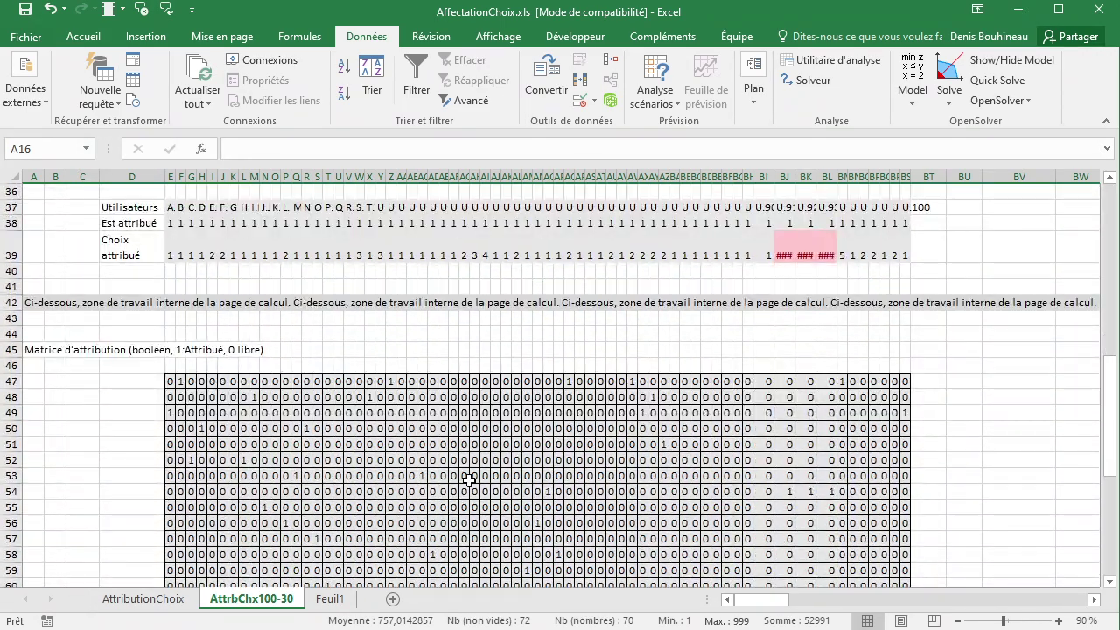
scroll(470, 473, "down", 4)
scroll(482, 433, "down", 1)
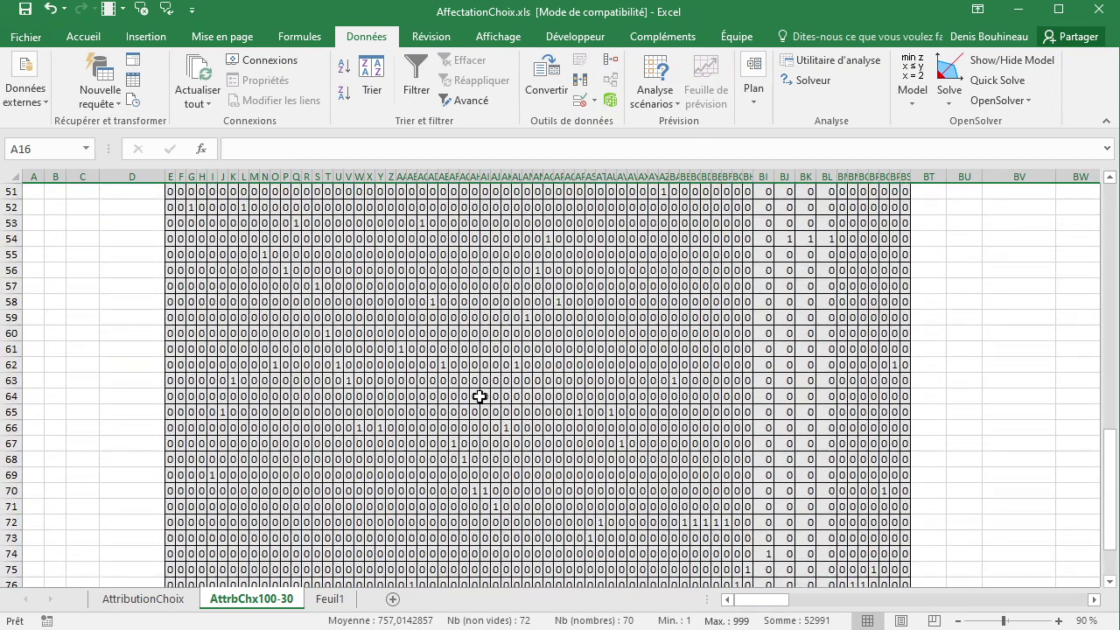
scroll(479, 403, "up", 1)
scroll(483, 368, "up", 1)
scroll(487, 350, "up", 6)
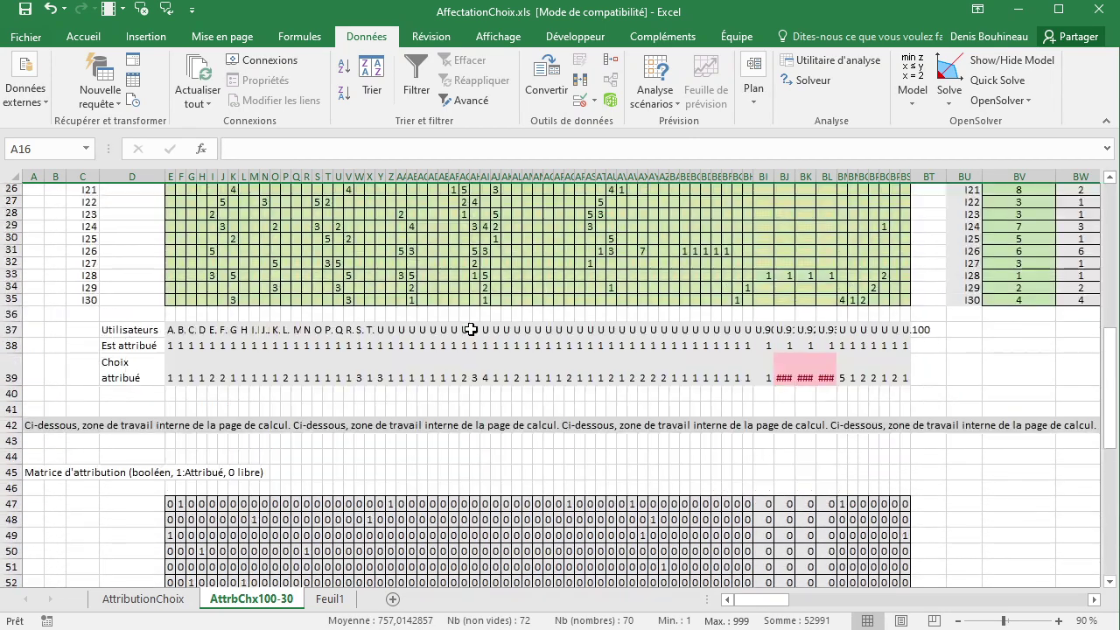
scroll(465, 325, "up", 6)
scroll(482, 327, "up", 1)
scroll(482, 327, "up", 3)
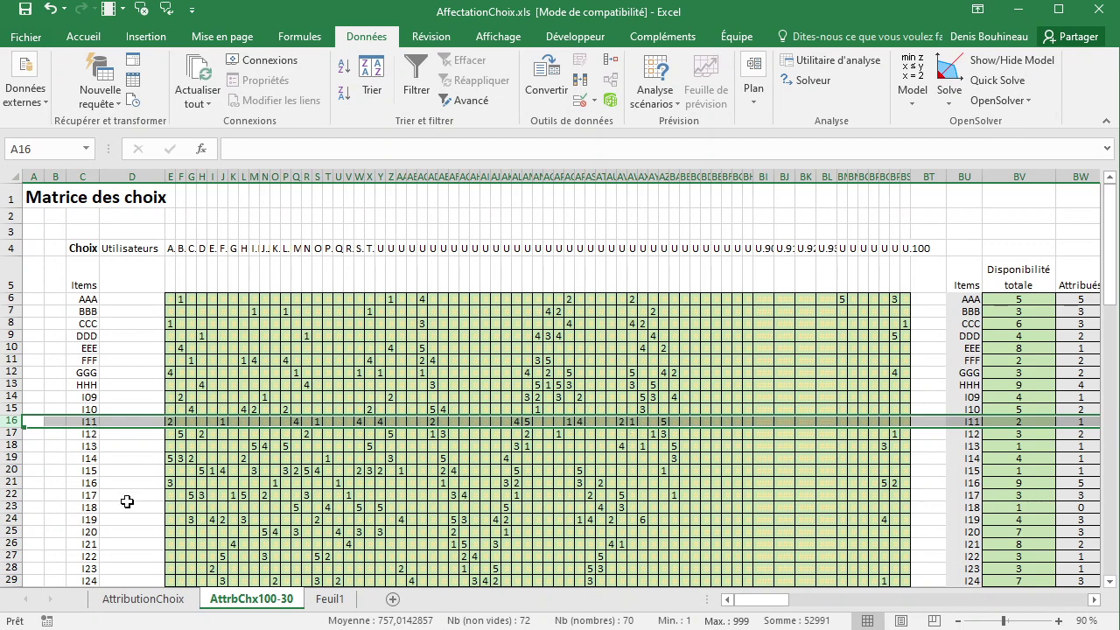
scroll(401, 396, "down", 2)
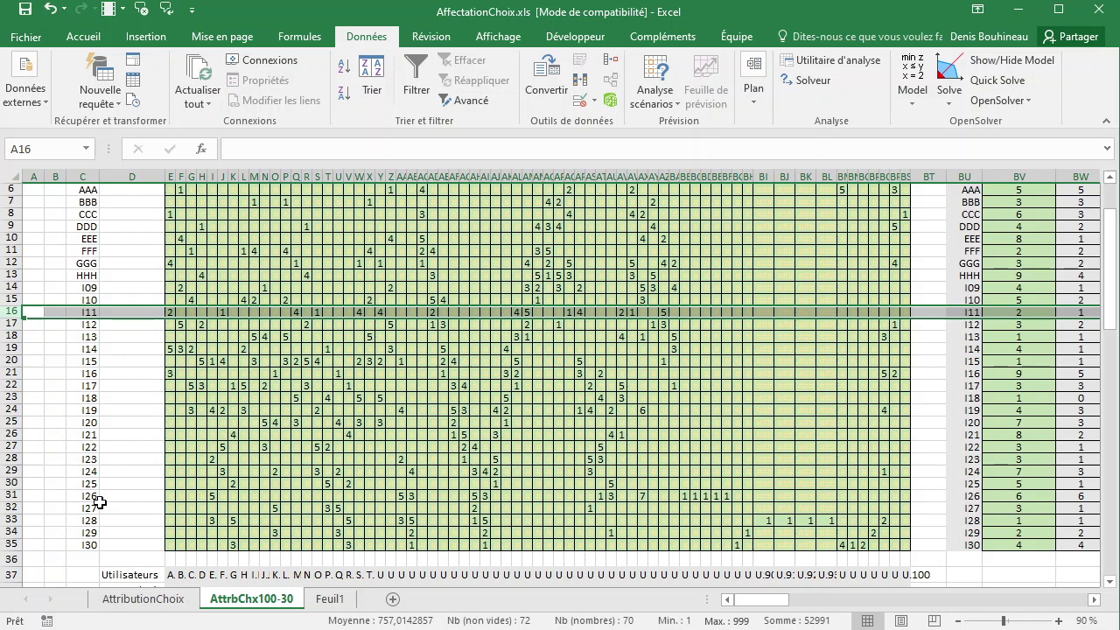
- Set availability to 0 for items I27, I28, I29 and I30
left_click(1041, 546)
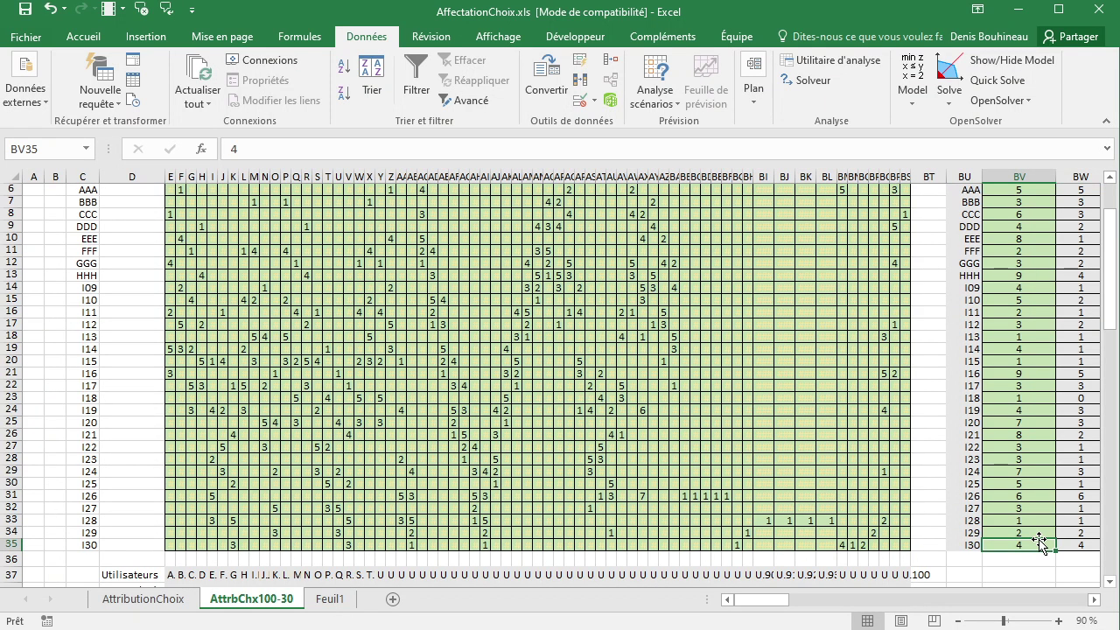
type("0")
left_click(1029, 509)
key("F2")
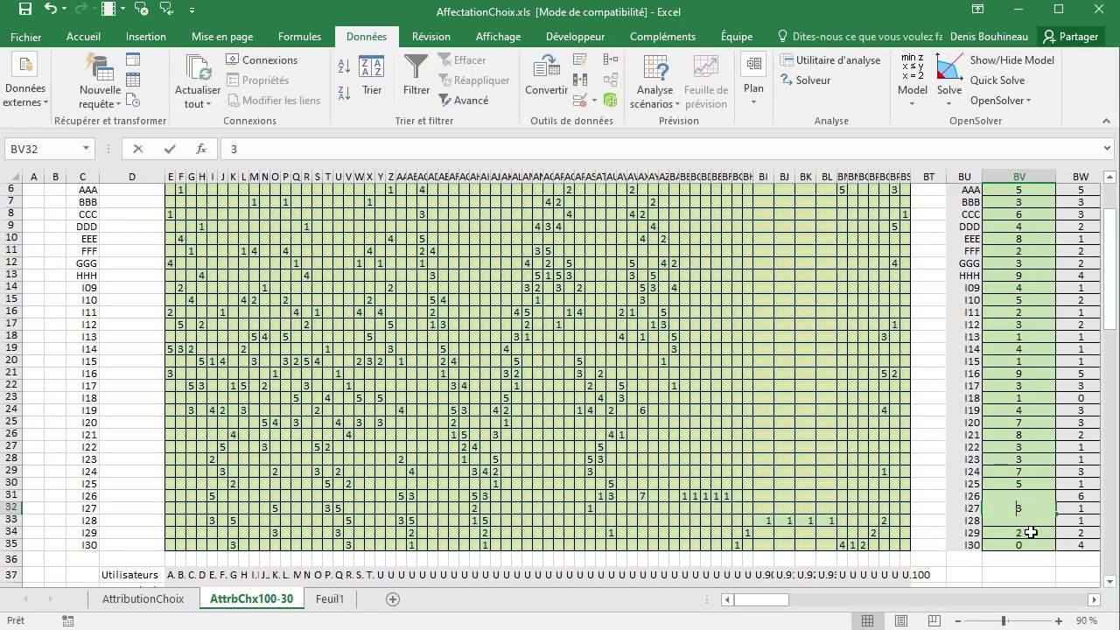
type("0")
left_click(1030, 532)
type("0")
left_click(1025, 496)
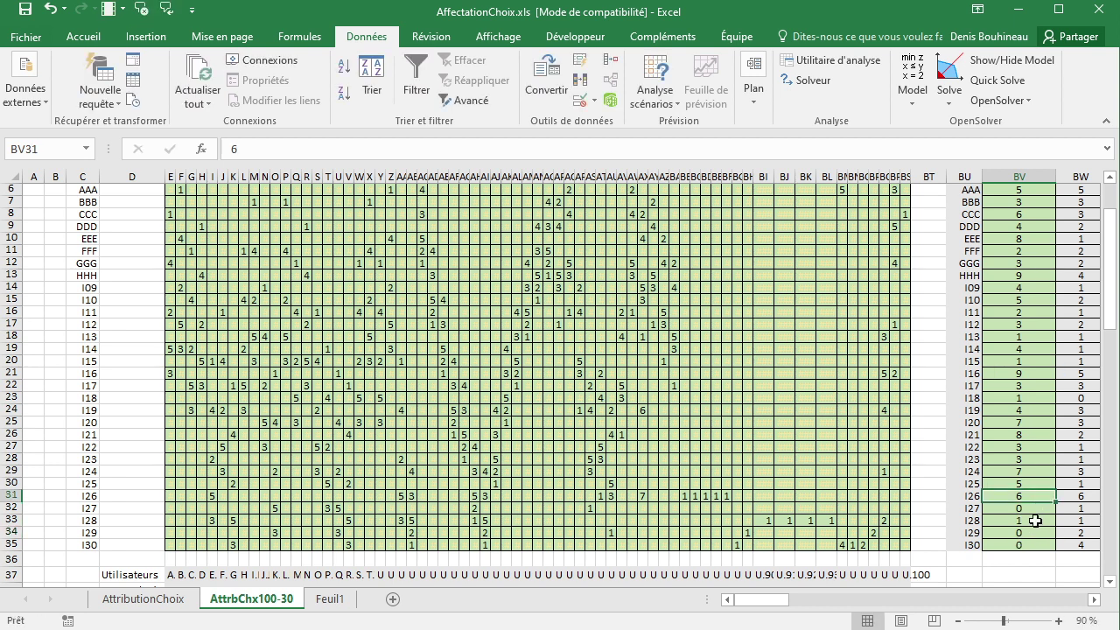
left_click(1035, 521)
type("0")
left_click(1026, 485)
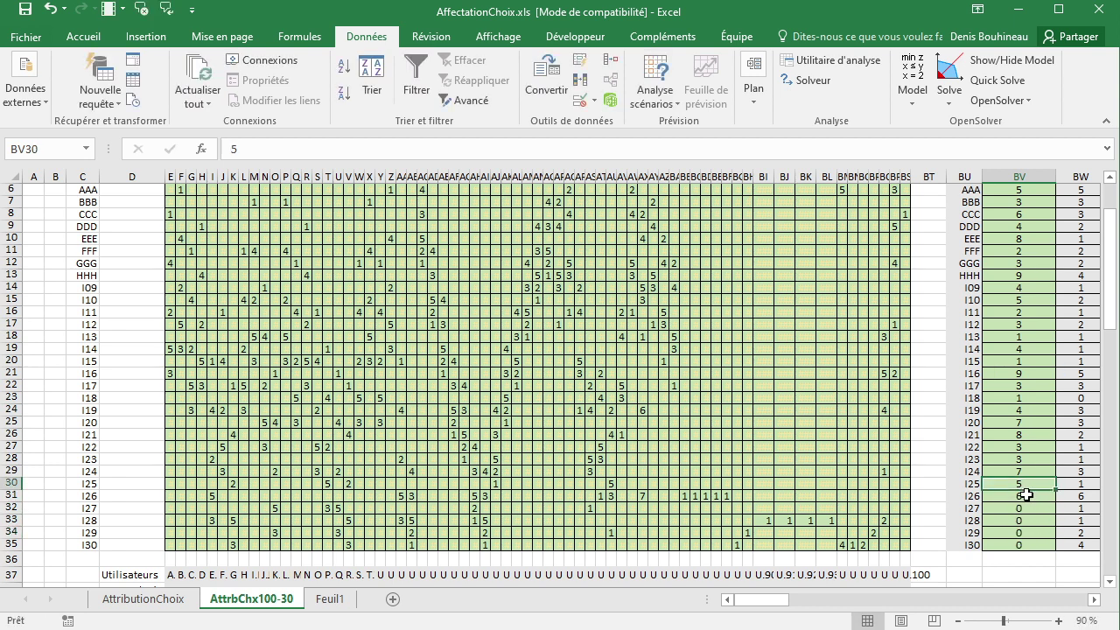
- Set JJJ's availability to 0 on AttributionChoix and re-solve with OpenSolver
left_click(168, 606)
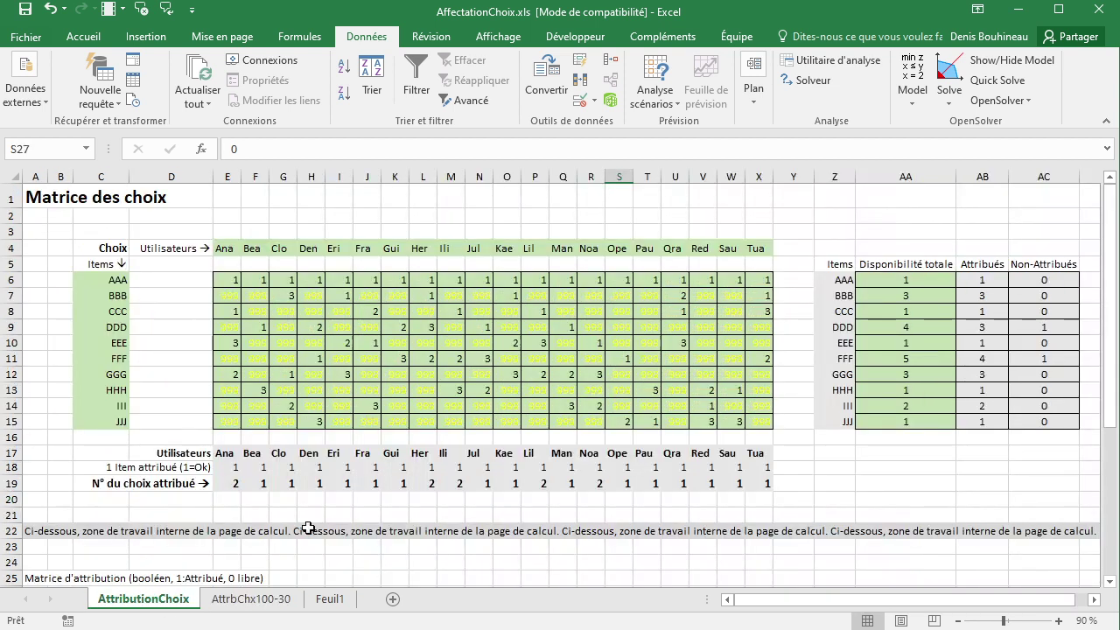
left_click(905, 421)
type("0")
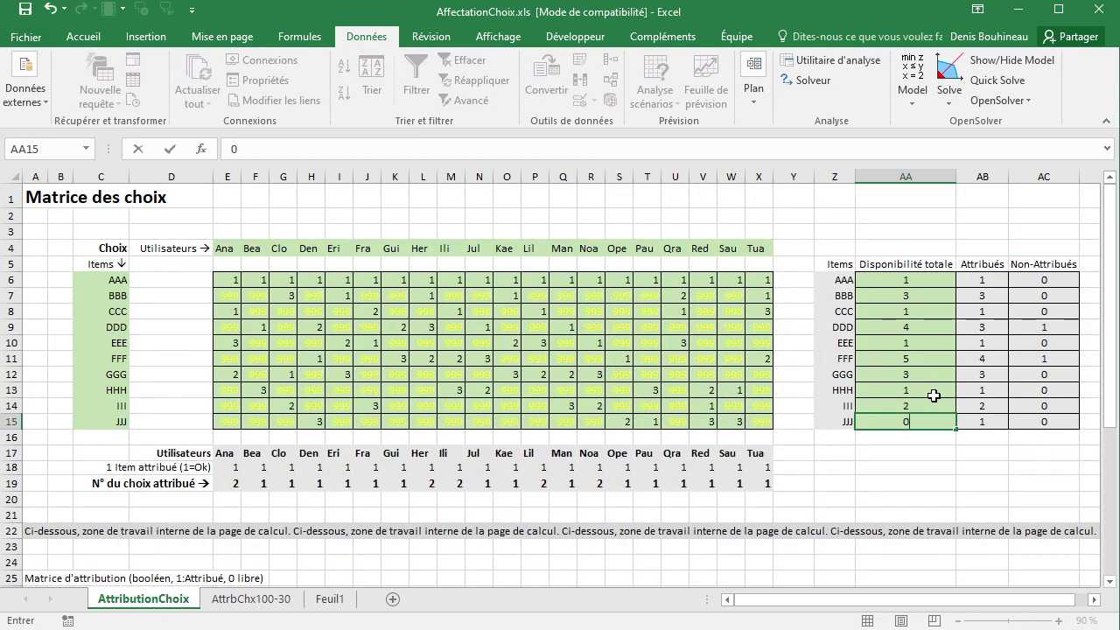
left_click(919, 405)
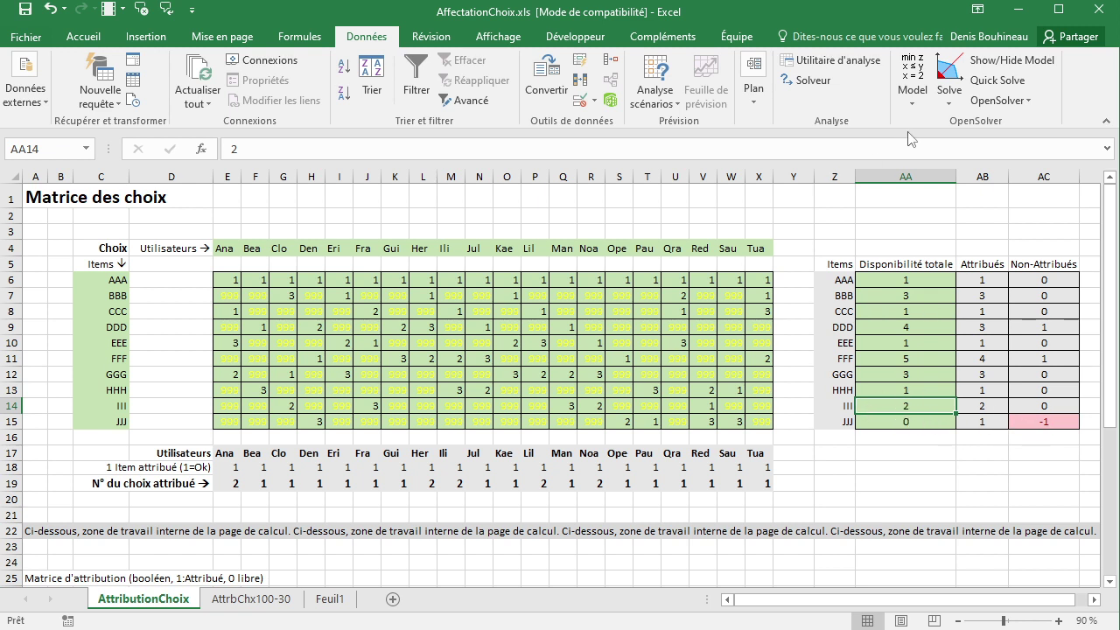
left_click(949, 77)
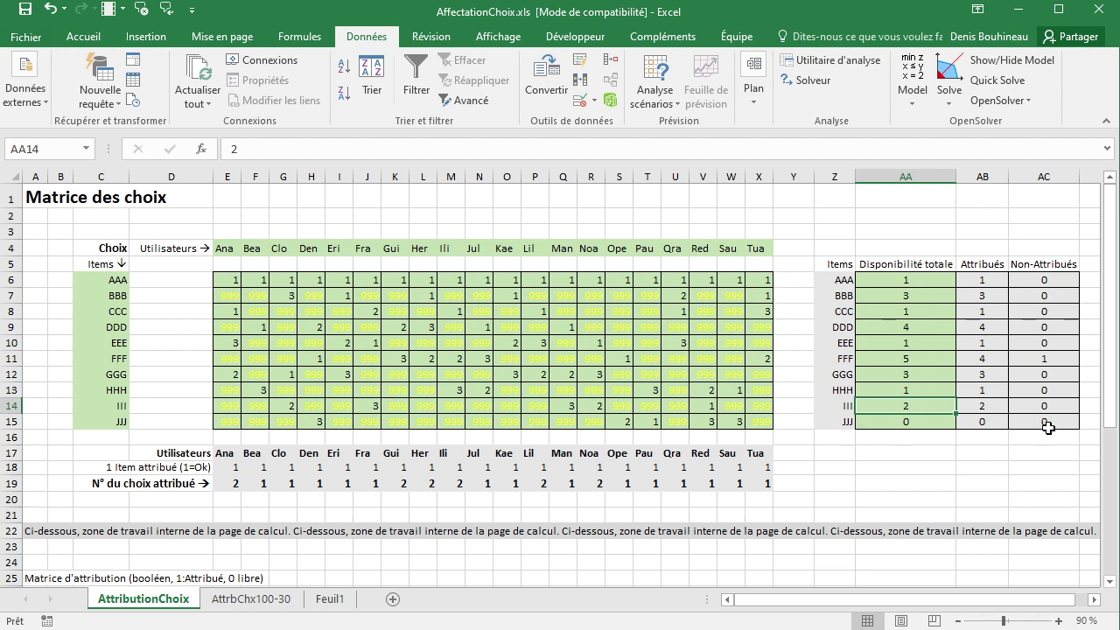
- Return to the AttrbChx100-30 sheet and scroll down to the attribution matrix and Satisfaction globale row, then back up
left_click(253, 598)
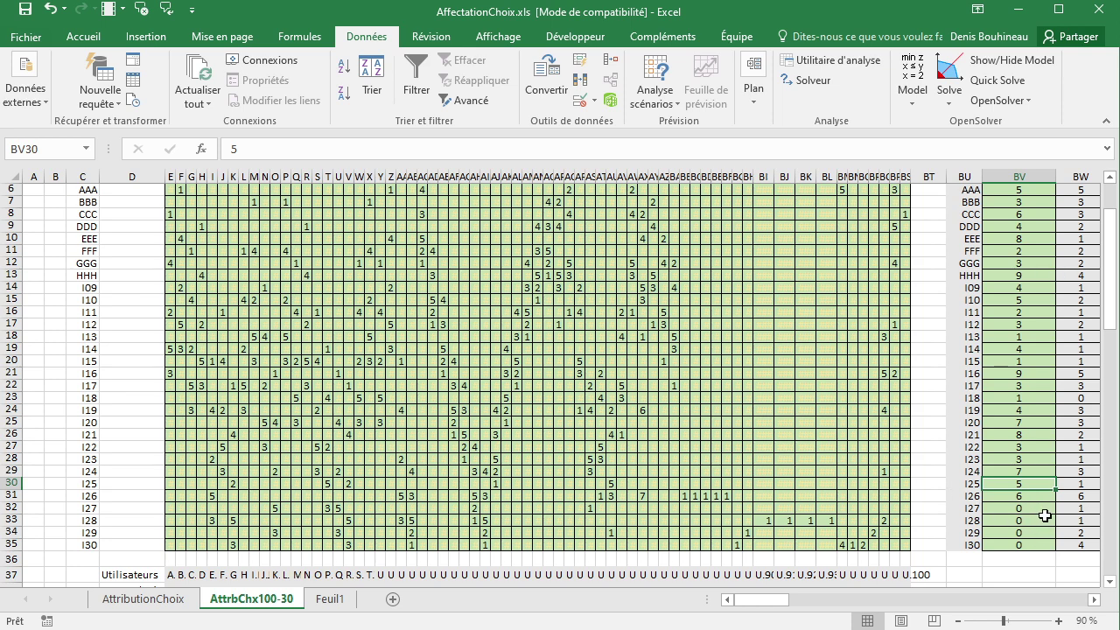
scroll(730, 424, "down", 3)
scroll(646, 418, "down", 2)
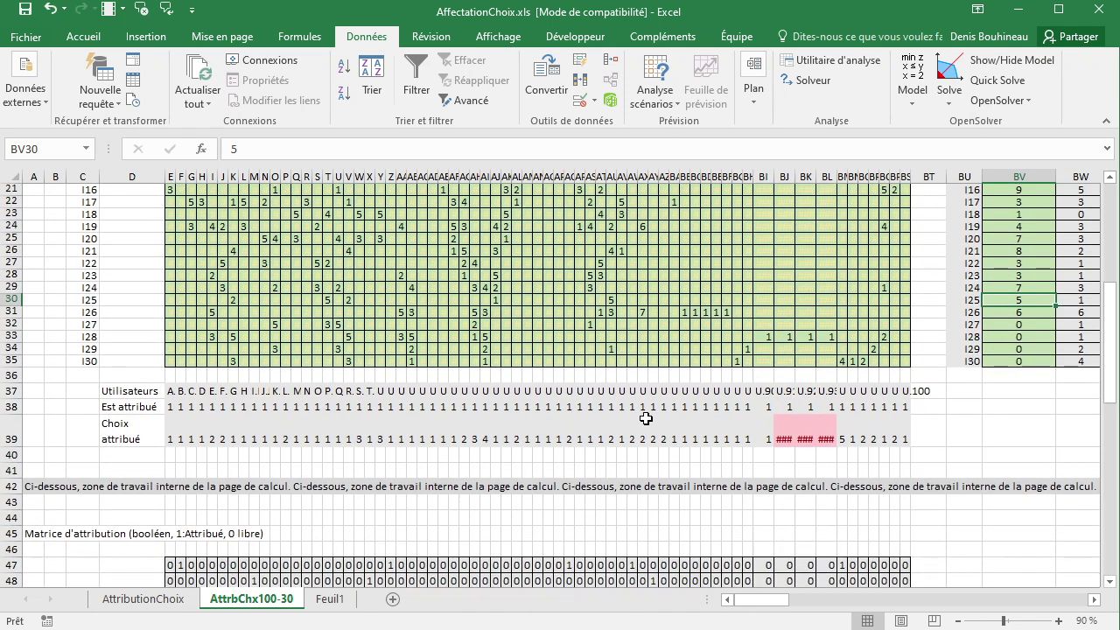
scroll(517, 310, "down", 1)
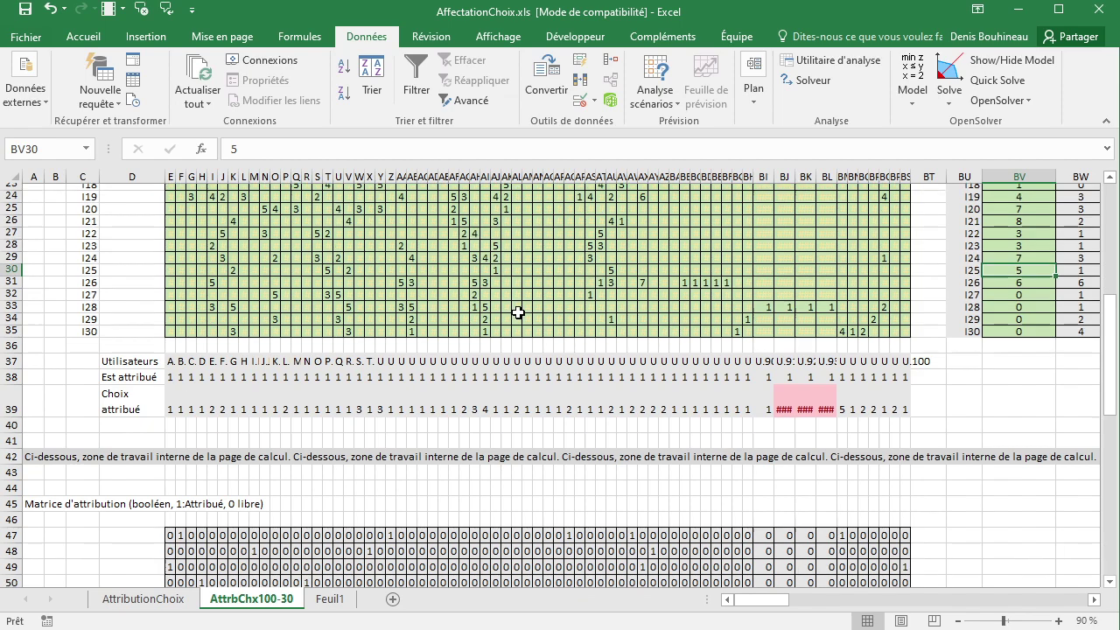
scroll(506, 382, "down", 7)
scroll(505, 382, "down", 5)
scroll(551, 407, "up", 1)
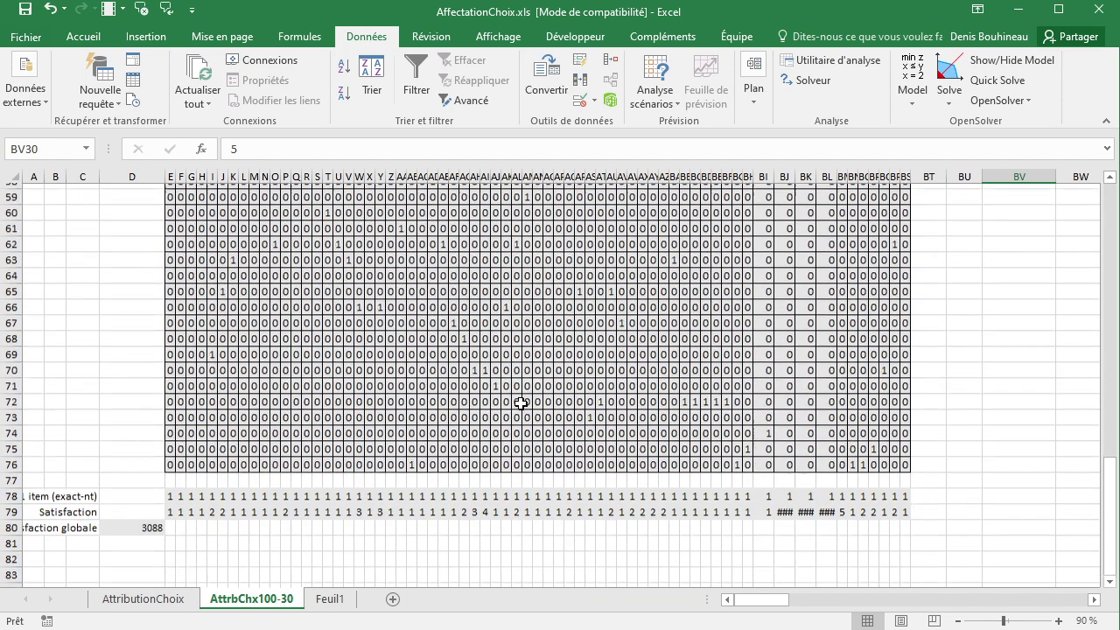
scroll(517, 400, "up", 7)
scroll(517, 399, "up", 4)
scroll(521, 402, "up", 7)
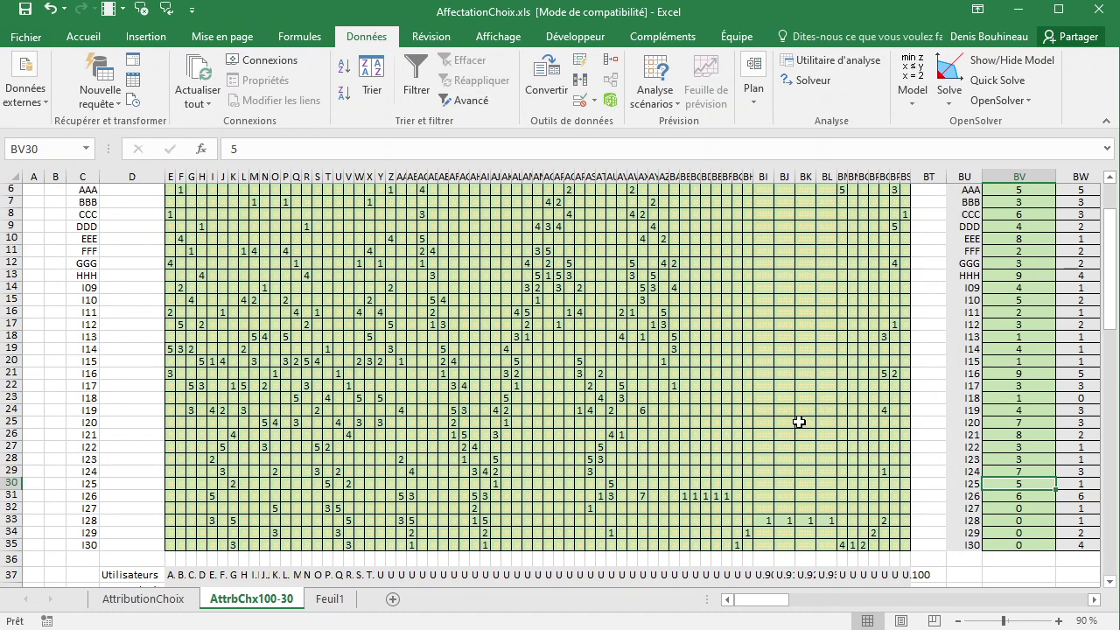
- Show the AttributionChoix sheet, glance at the Notepad++ outline, then return to Excel
left_click(162, 601)
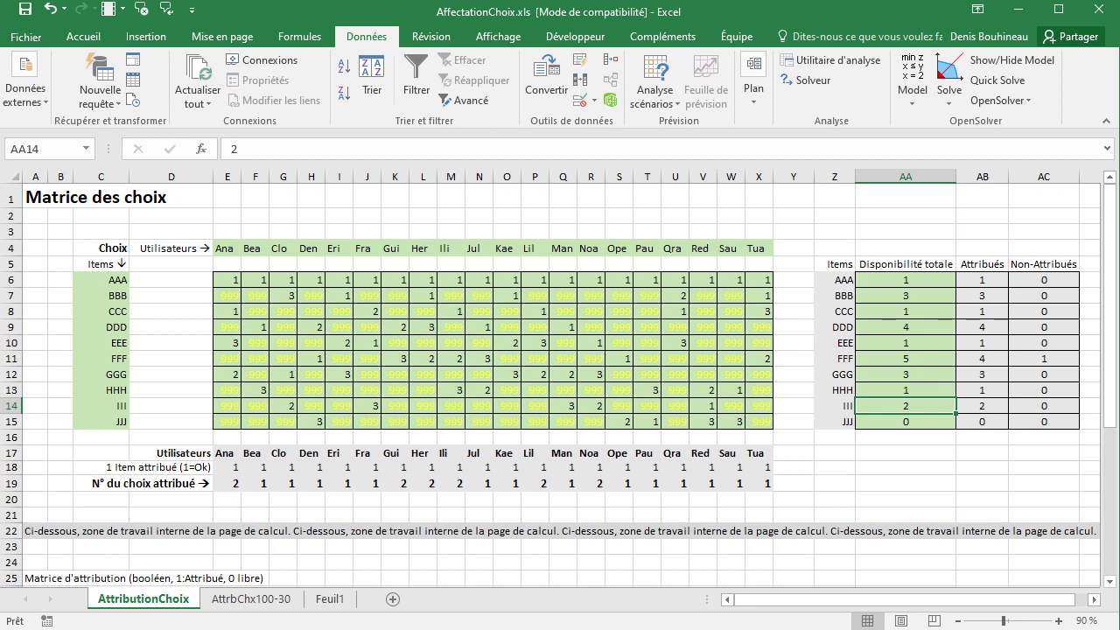
key("alt+Tab")
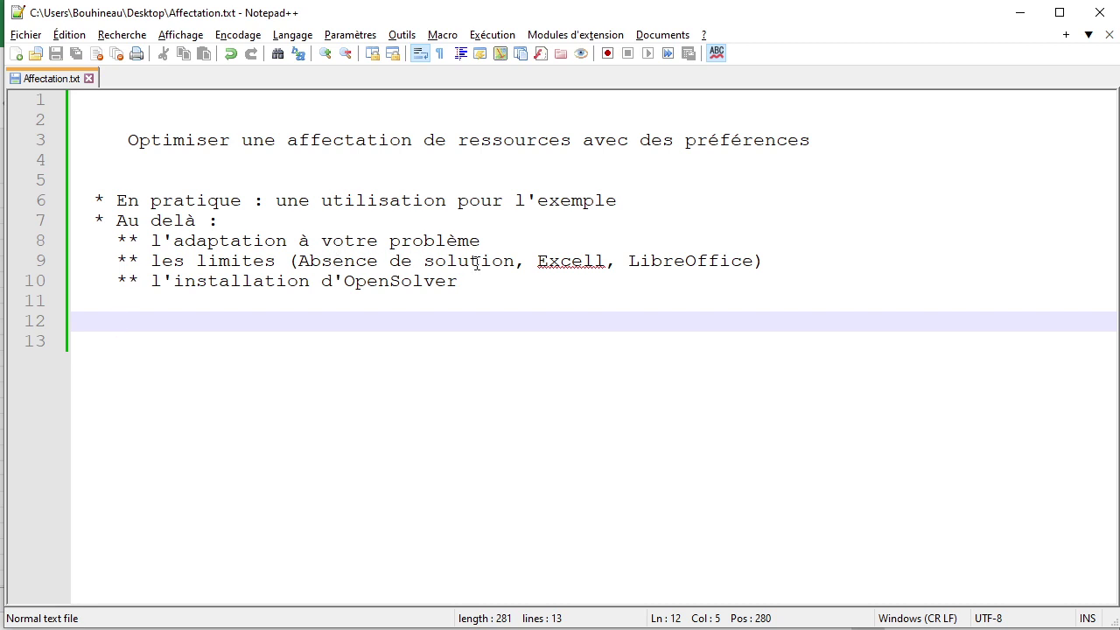
key("alt+Tab")
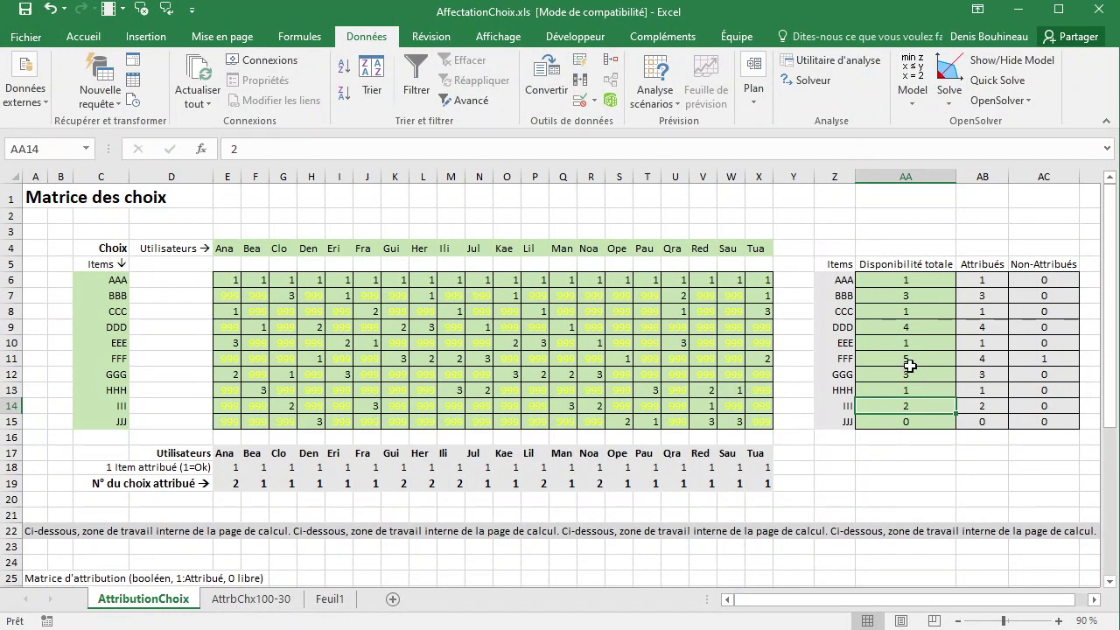
- Set FFF's total availability in AA11 to 3 and solve, which finds no feasible solution
left_click(934, 353)
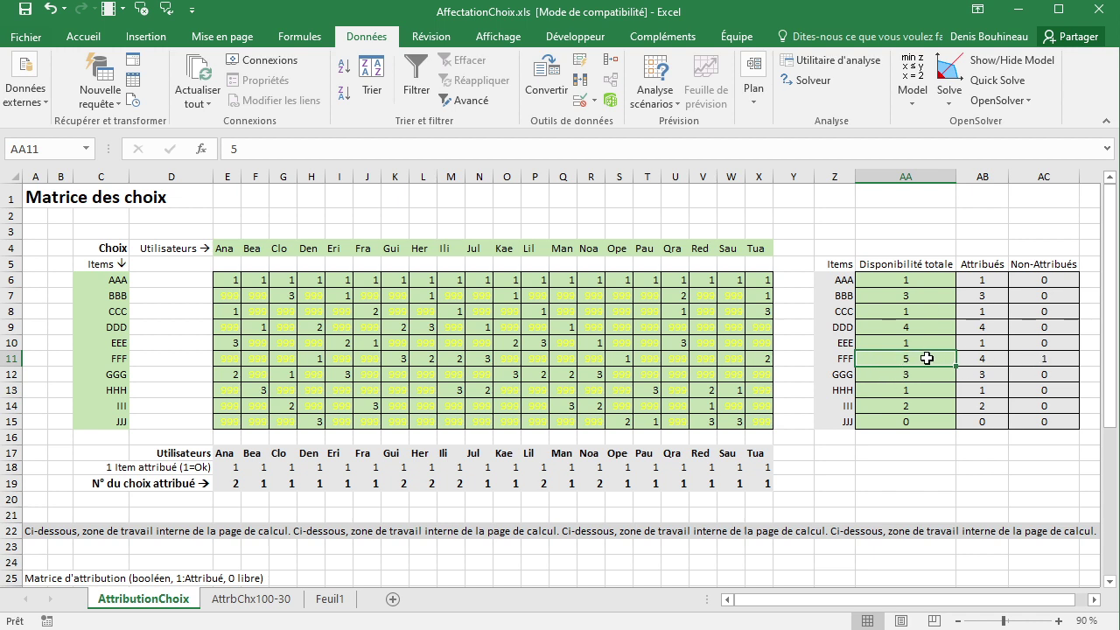
type("3")
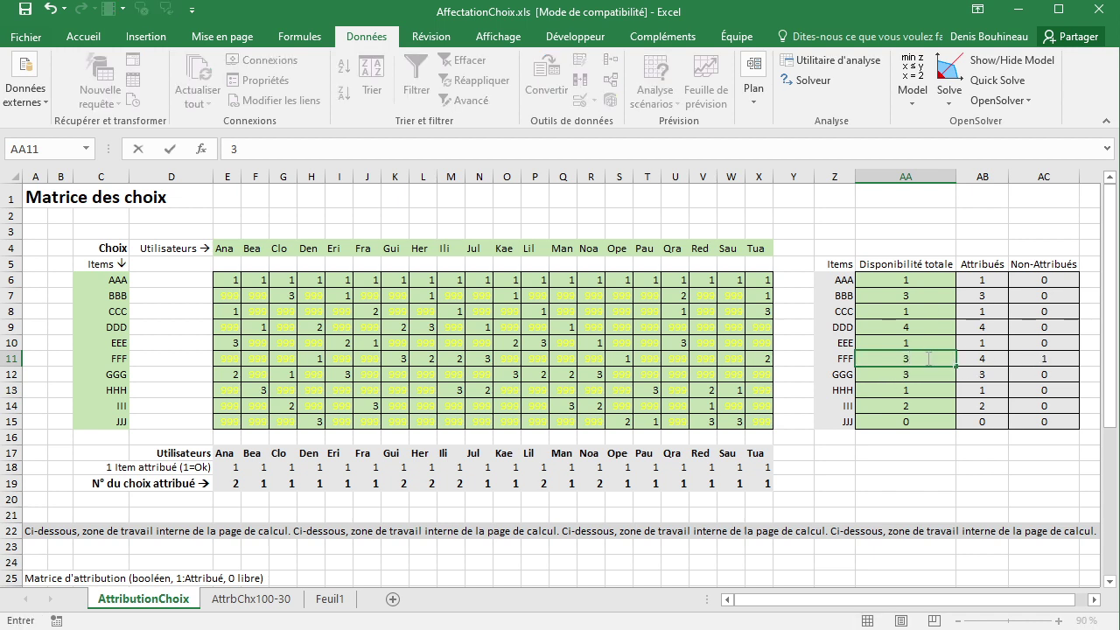
key("Return")
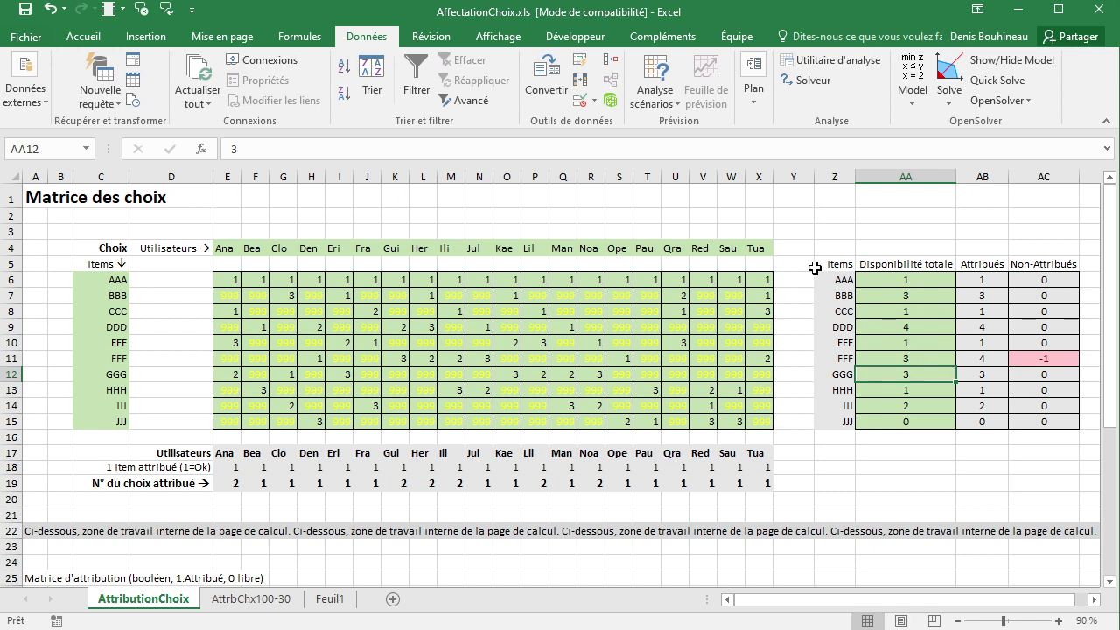
left_click(950, 77)
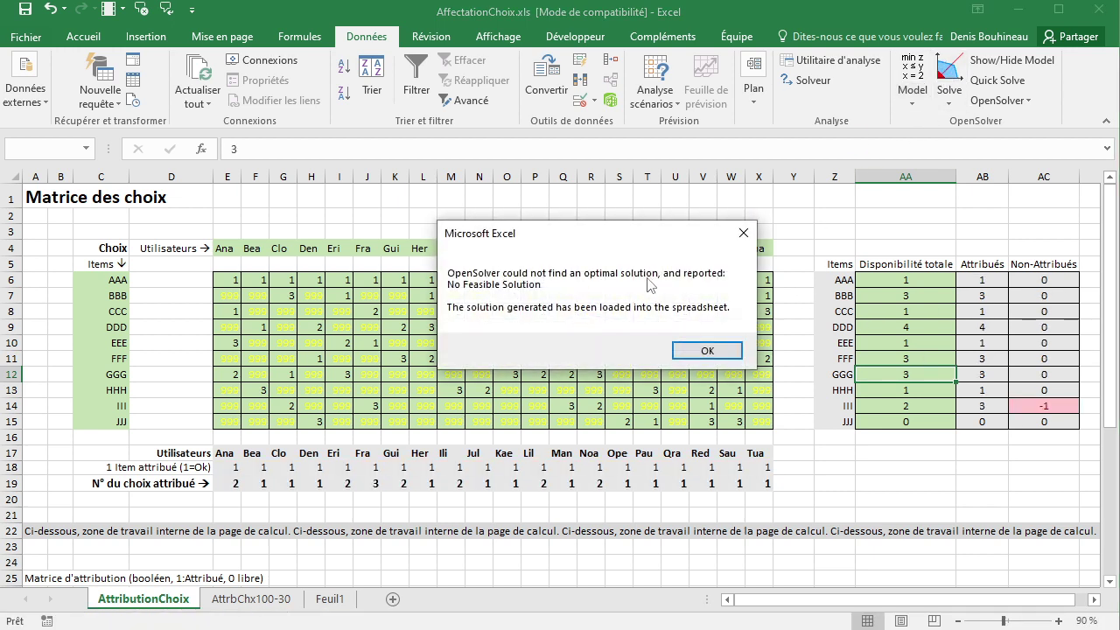
left_click(705, 350)
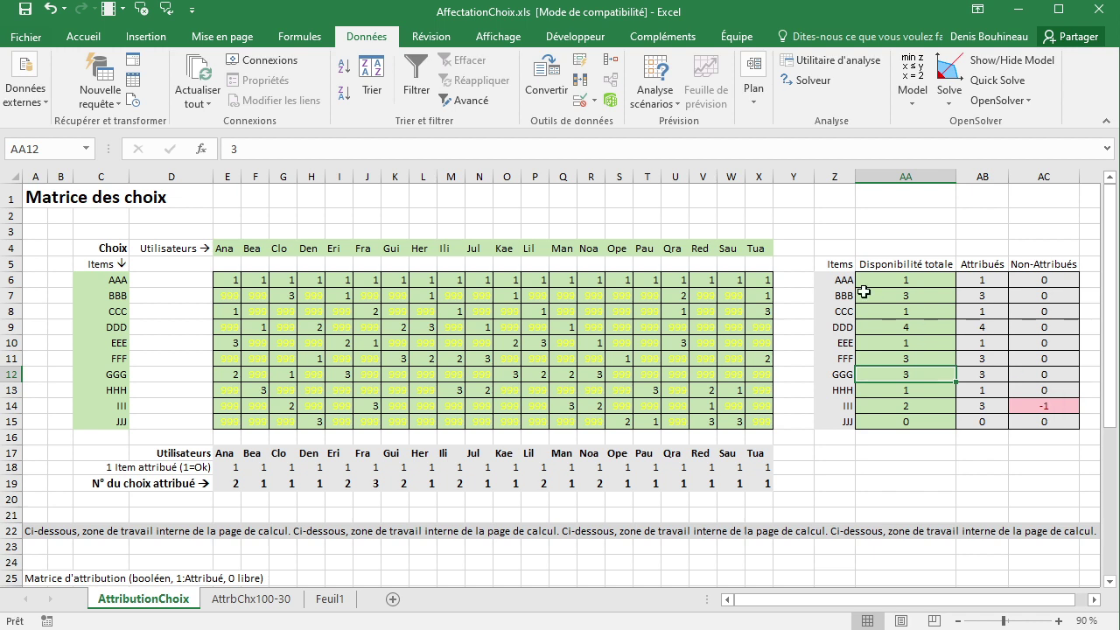
- Raise III's total availability in AA14 to 3 and solve the model again
left_click(929, 406)
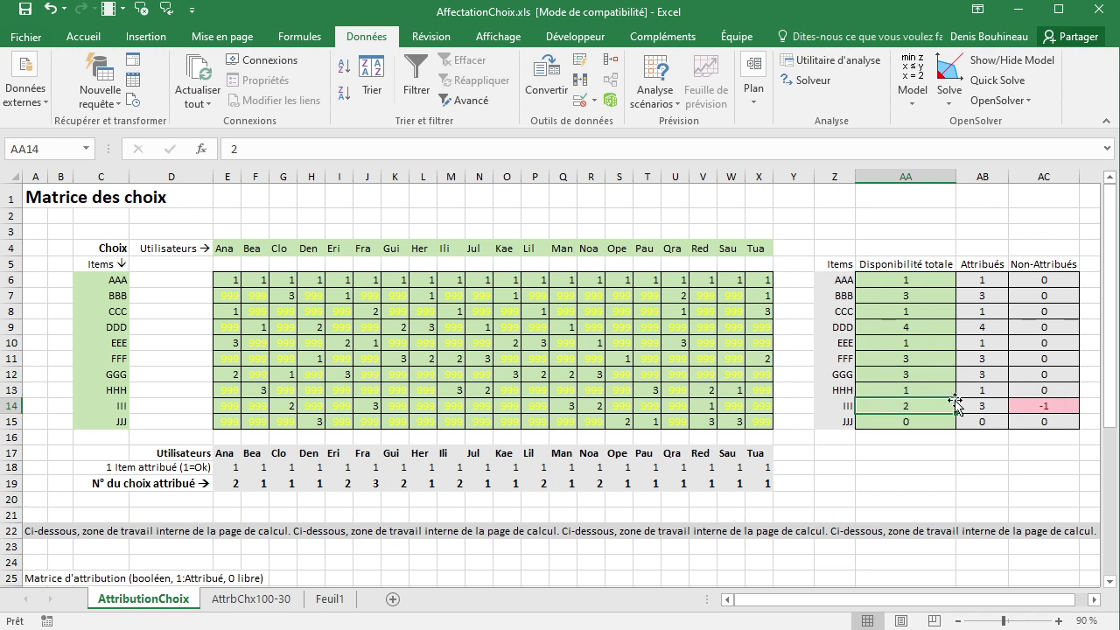
type("3")
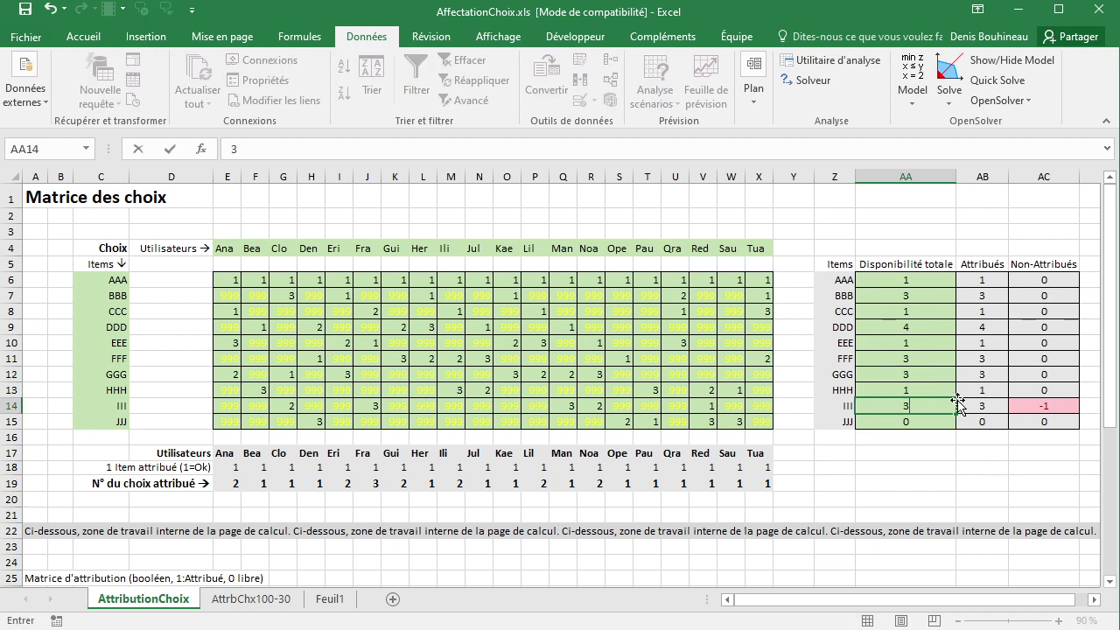
left_click(918, 342)
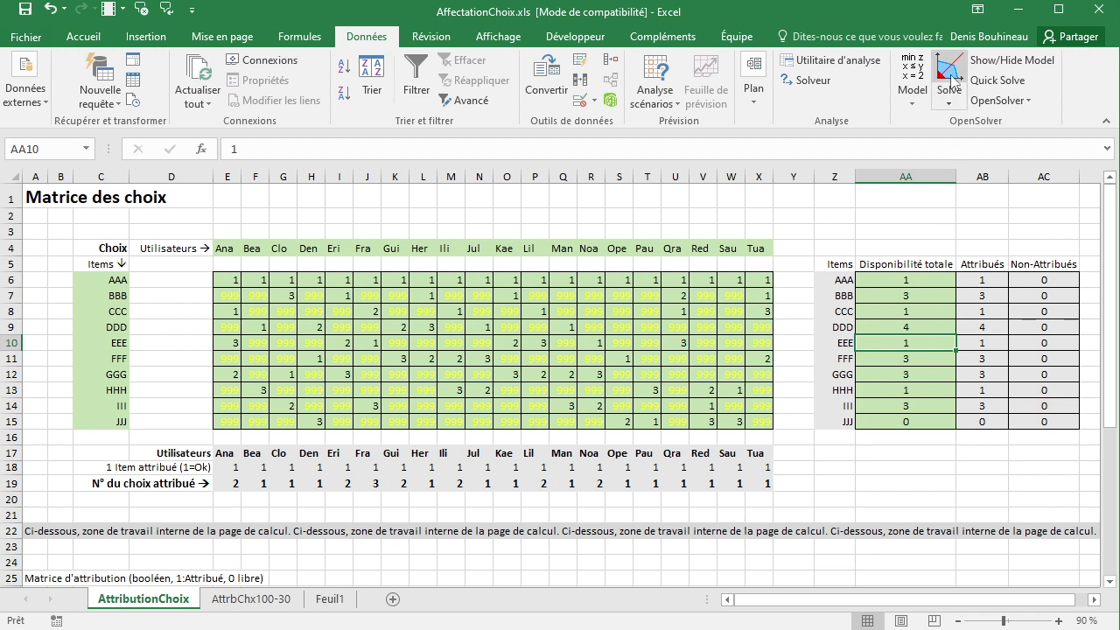
left_click(950, 79)
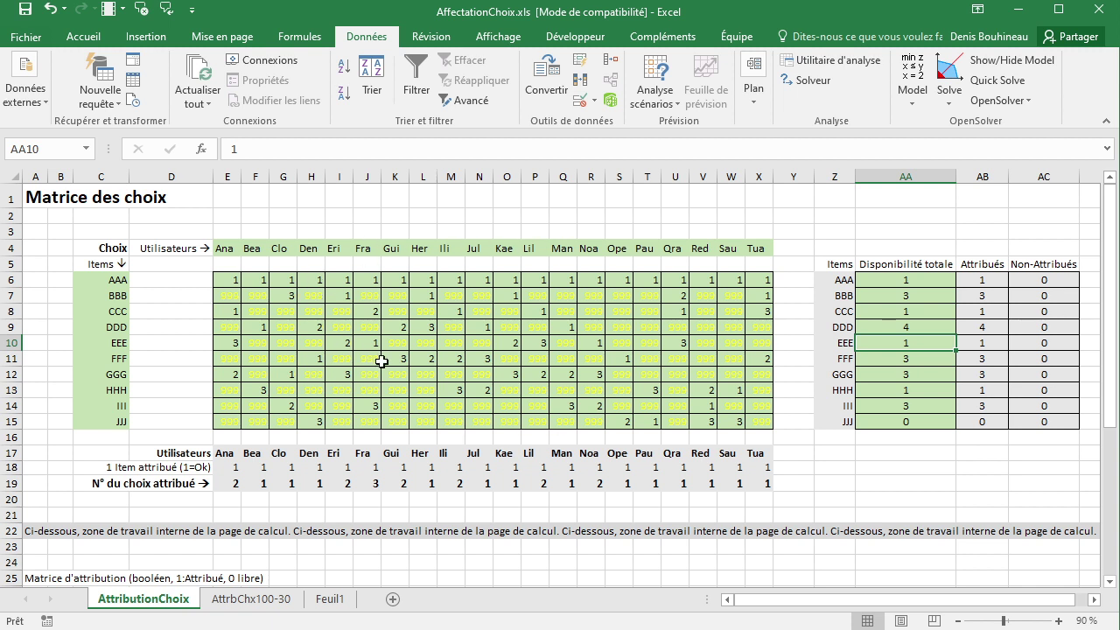
- Select the choice matrix E6:X15 to review the solved assignment
mouse_move(226, 281)
left_mouse_down()
mouse_move(353, 303)
mouse_move(762, 420)
left_mouse_up()
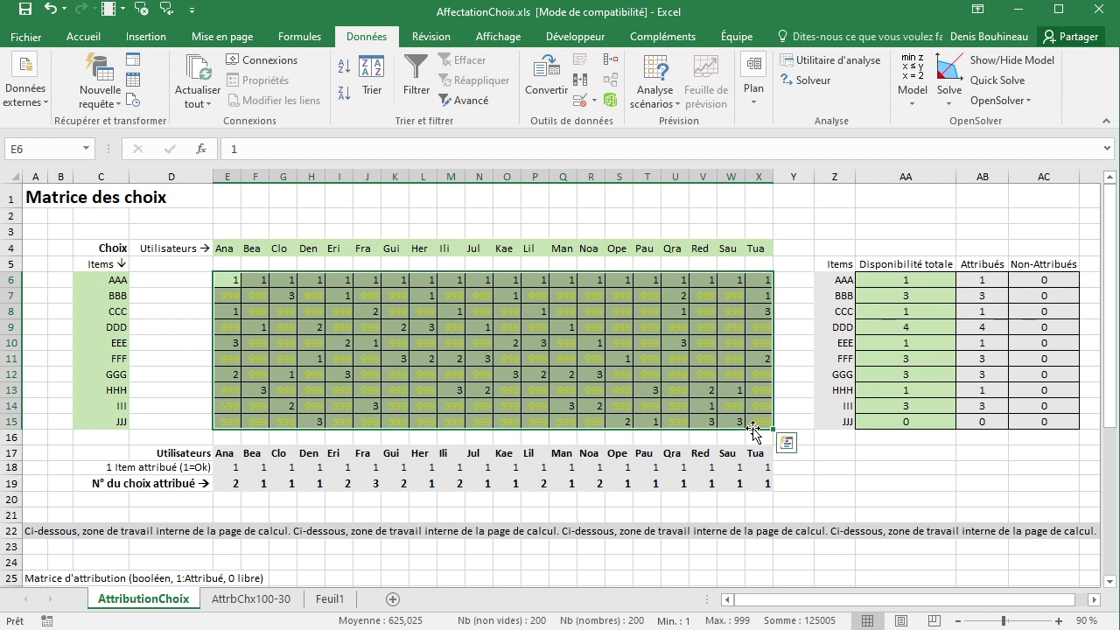
left_click(251, 600)
left_click(184, 270)
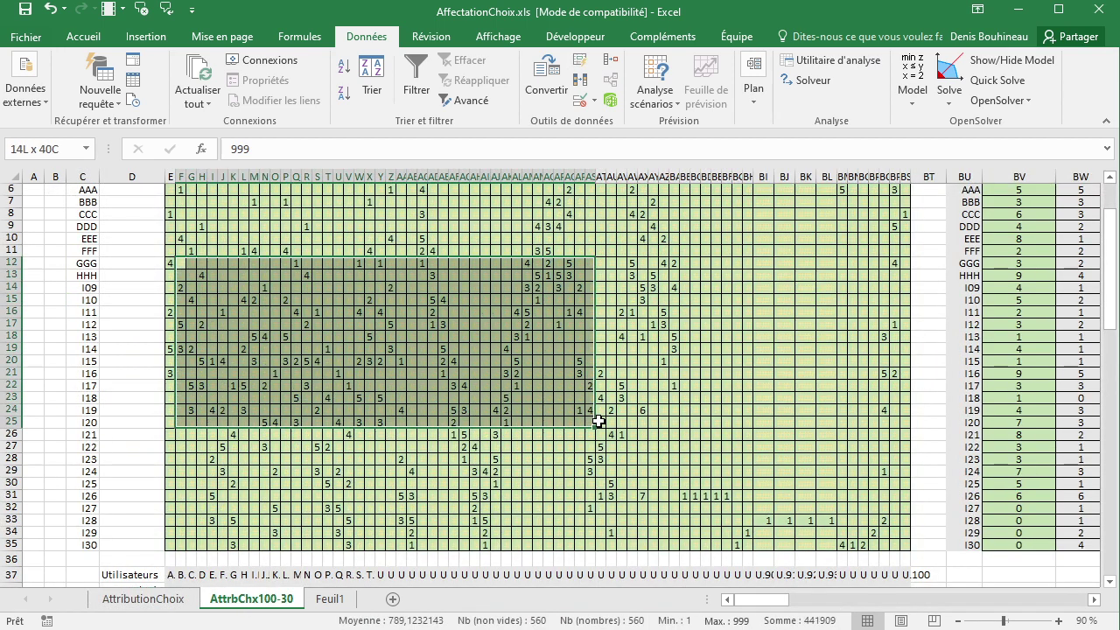
left_click_drag(183, 269, 714, 457)
scroll(708, 438, "down", 2)
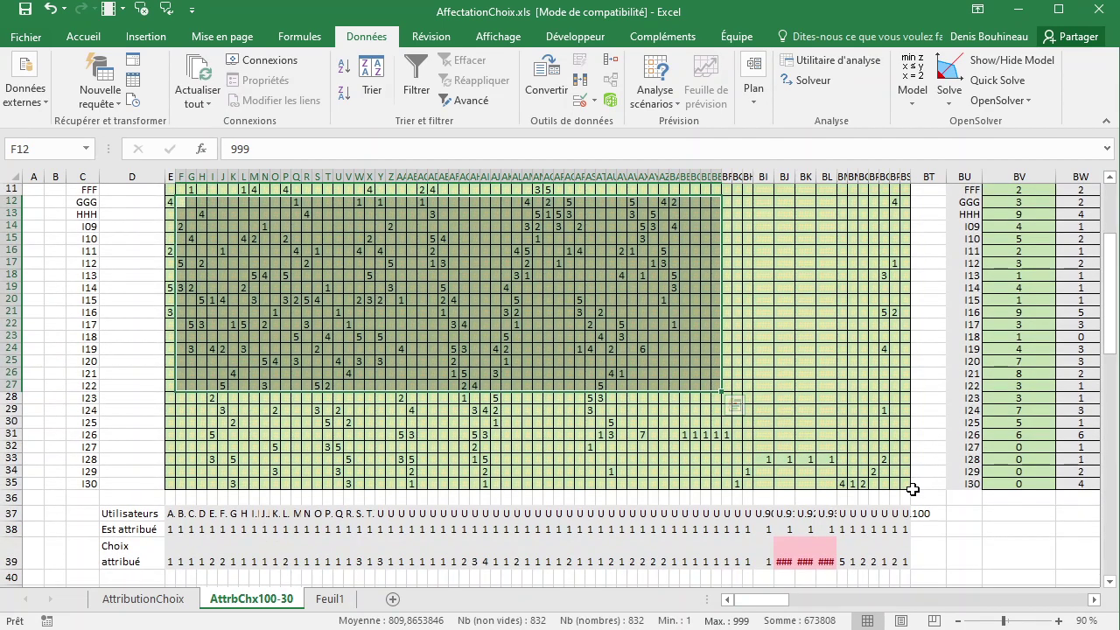
left_click_drag(906, 486, 837, 475)
scroll(603, 414, "up", 4)
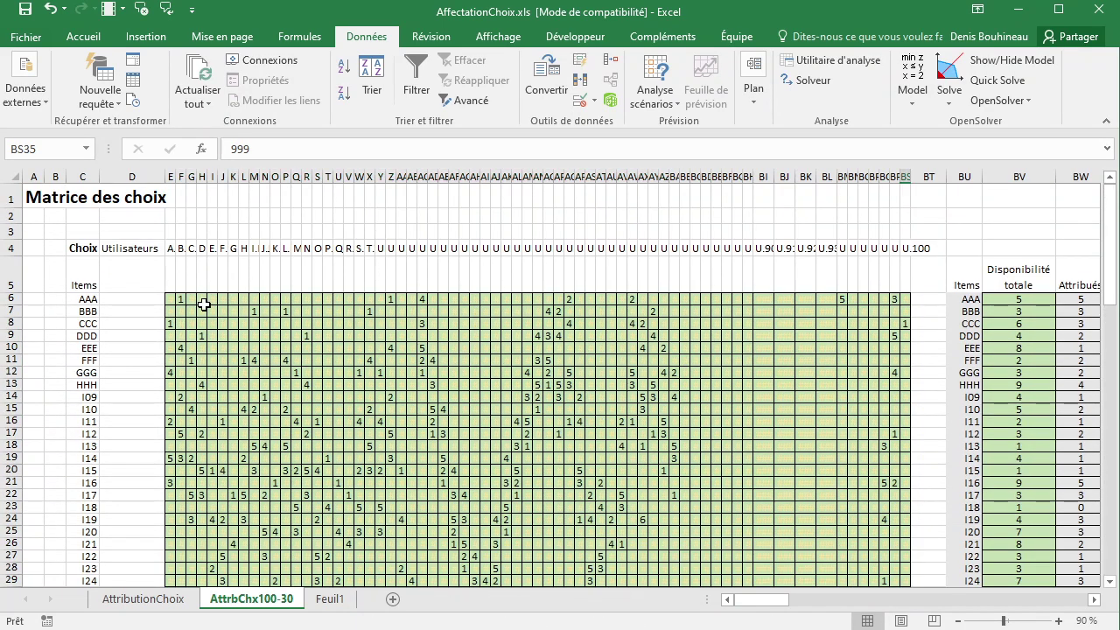
left_click(170, 298, "shift")
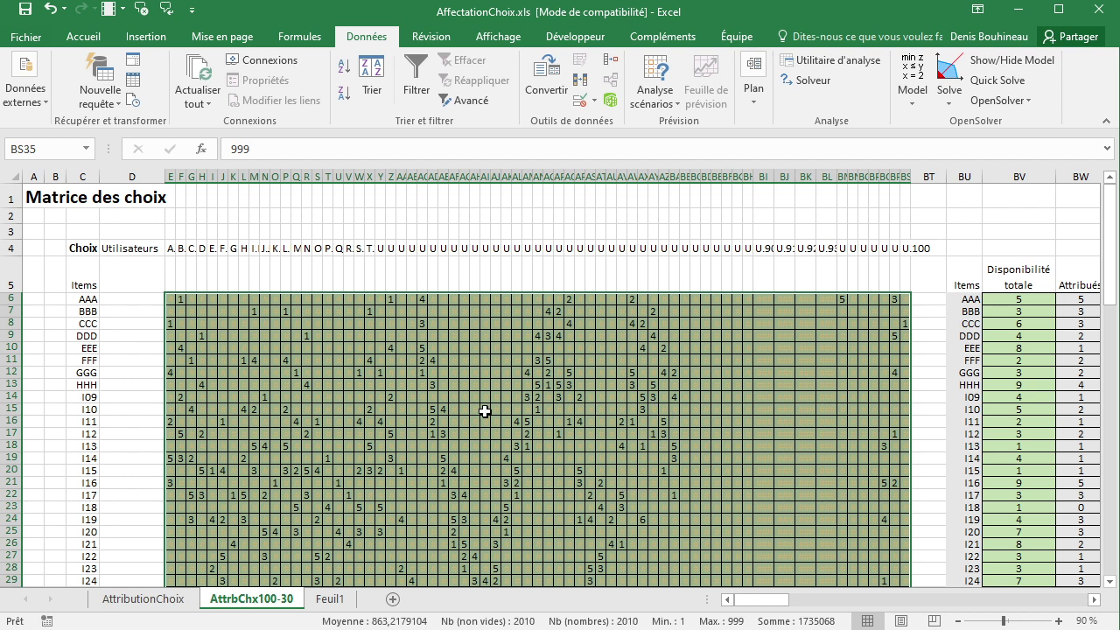
left_click(142, 598)
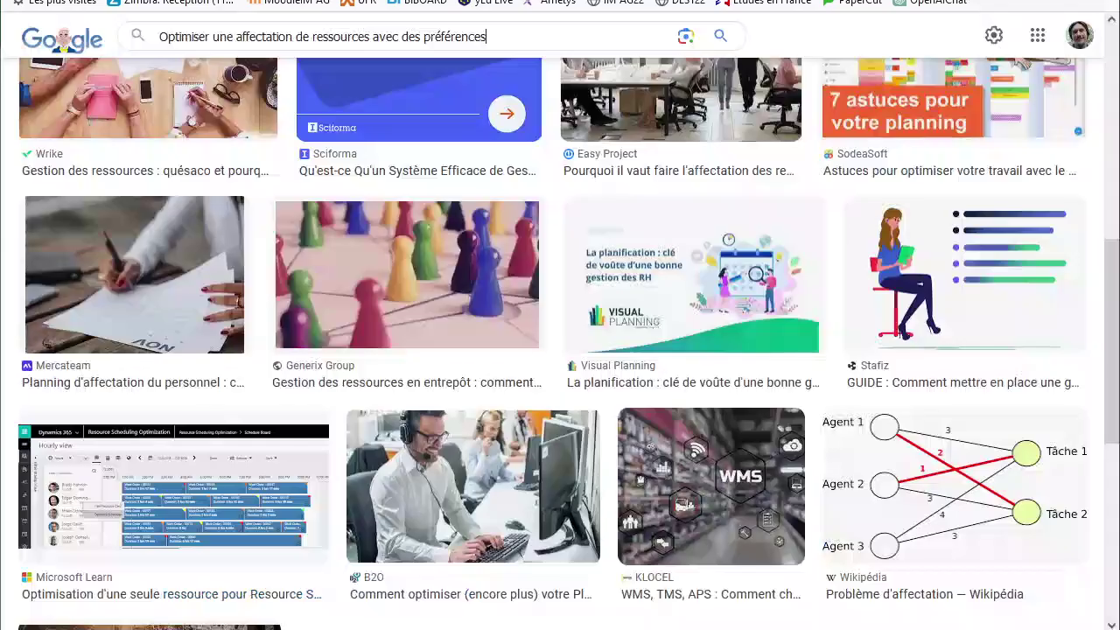
- Switch to Firefox showing opensolver.org's About OpenSolver page
key("alt+Tab")
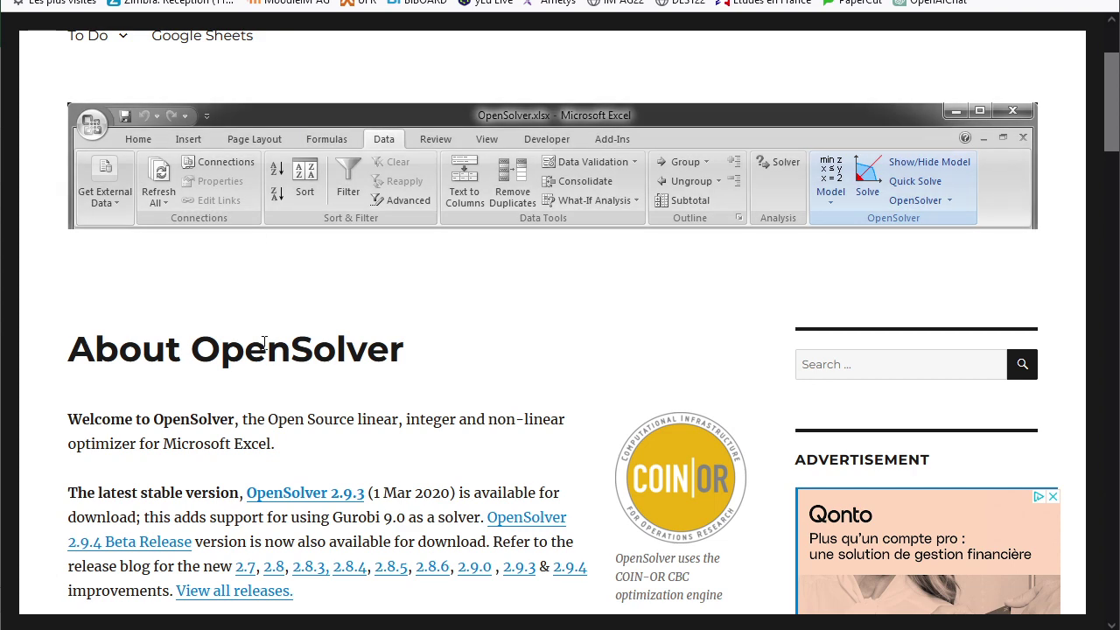
- Scroll through the About OpenSolver page's features, SolverStudio and citation sections
scroll(263, 343, "down", 2)
scroll(263, 343, "up", 2)
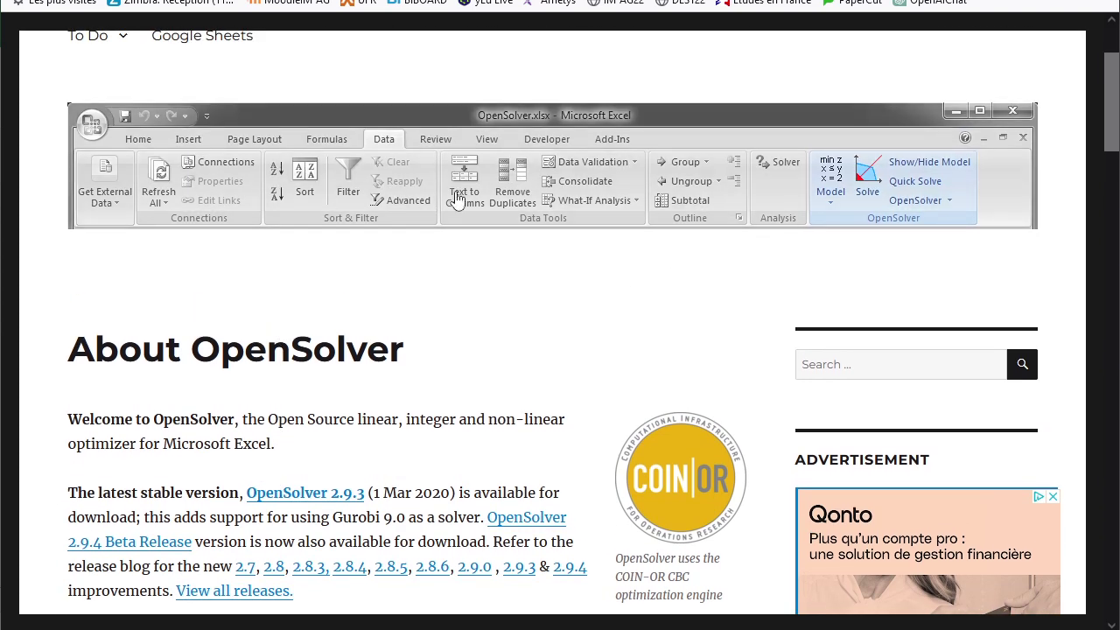
scroll(325, 328, "down", 2)
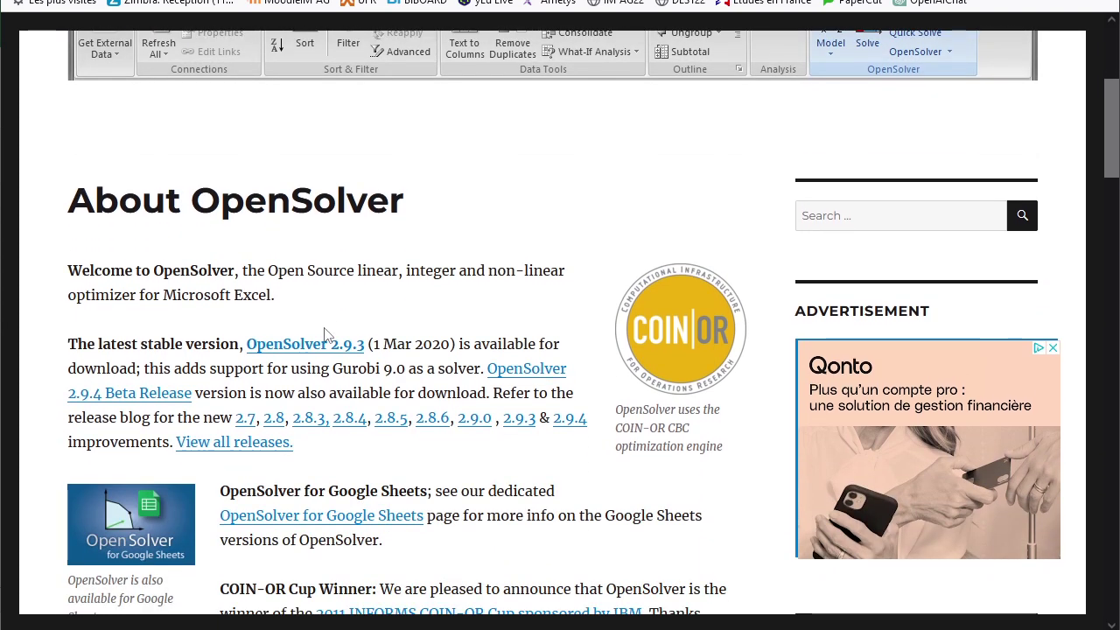
scroll(324, 335, "down", 4)
scroll(324, 335, "down", 4)
scroll(272, 286, "down", 1)
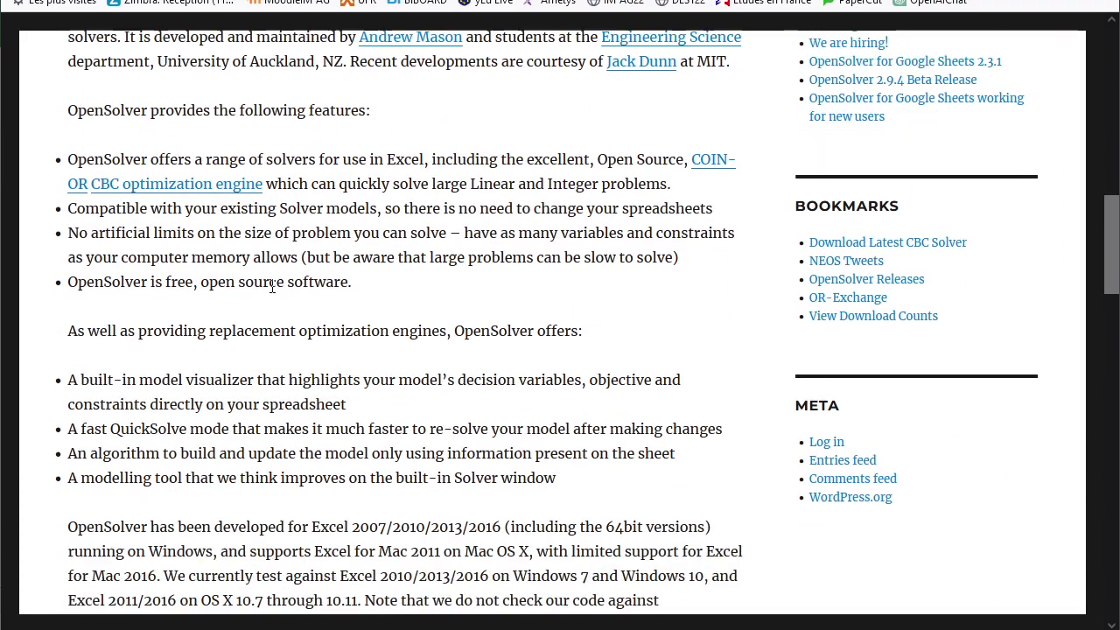
scroll(272, 286, "down", 1)
scroll(267, 283, "down", 3)
scroll(262, 282, "down", 2)
scroll(256, 278, "up", 7)
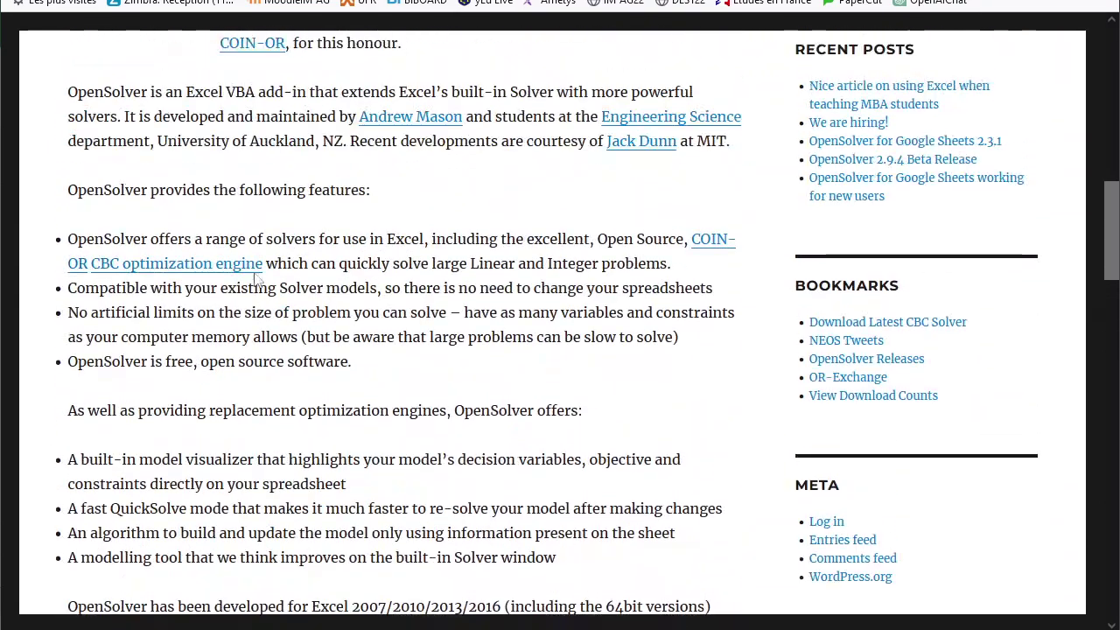
scroll(280, 282, "down", 4)
scroll(282, 281, "down", 6)
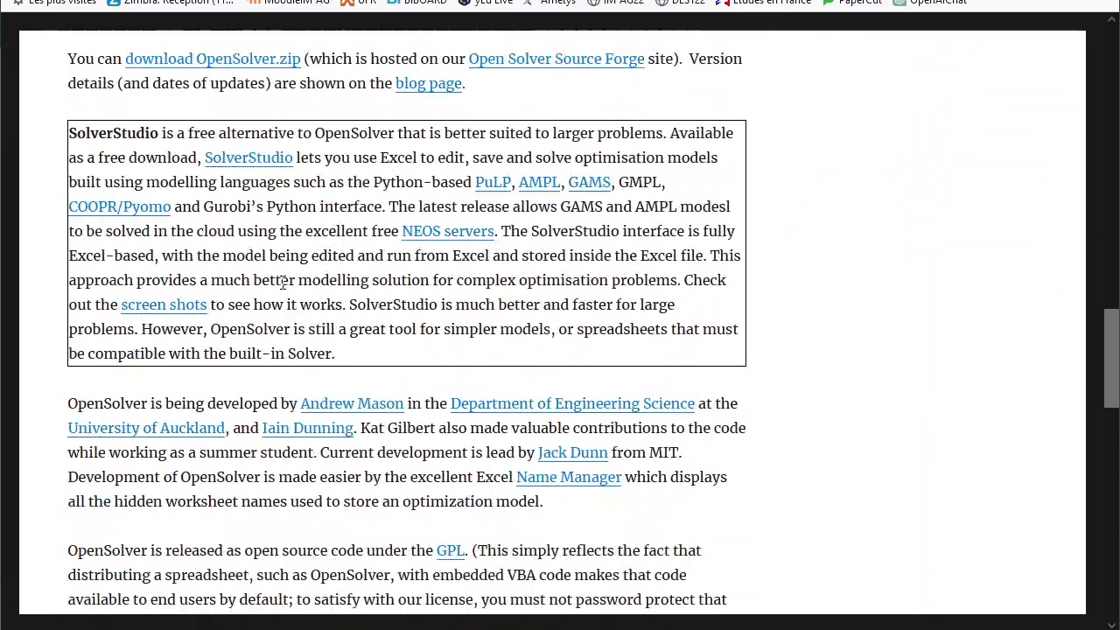
scroll(283, 282, "down", 3)
scroll(282, 281, "down", 1)
scroll(283, 282, "down", 3)
scroll(283, 282, "up", 4)
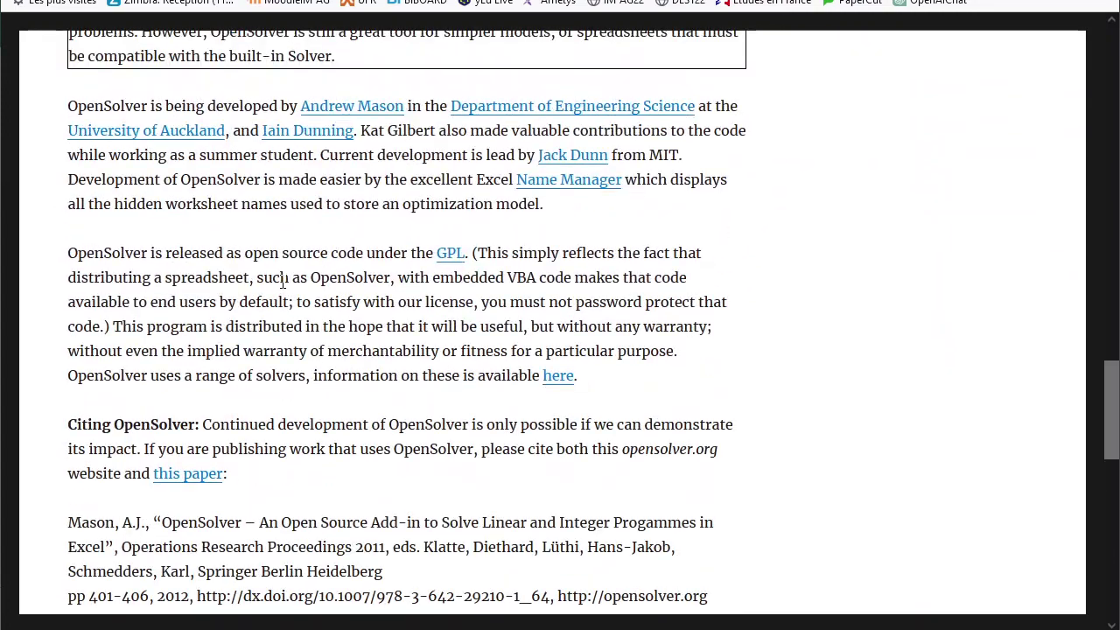
scroll(282, 283, "down", 3)
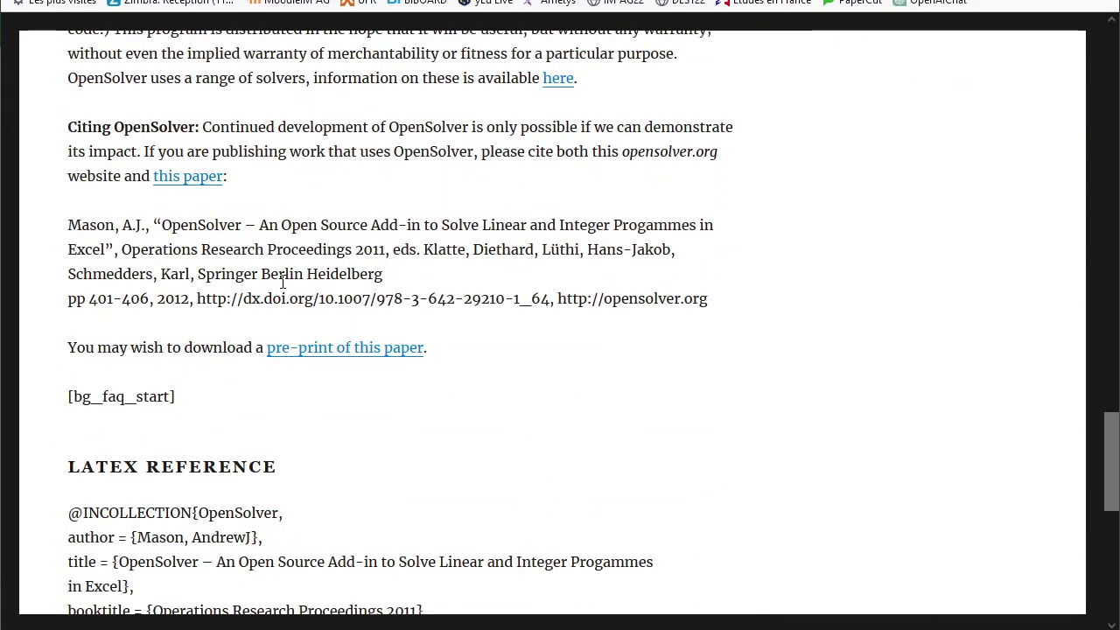
scroll(282, 281, "up", 2)
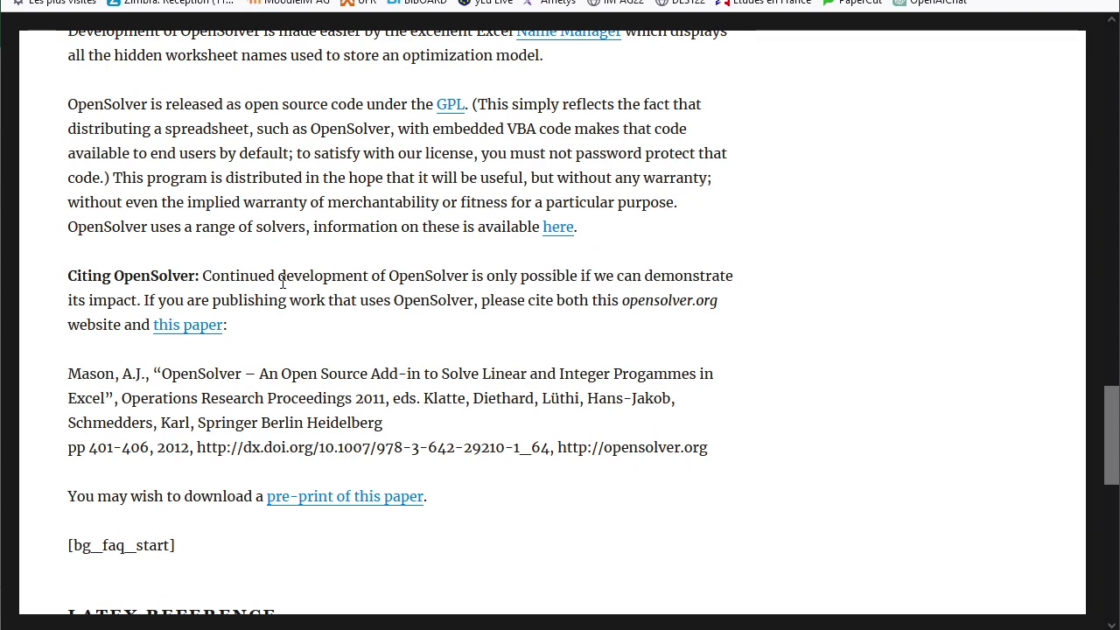
scroll(282, 282, "up", 4)
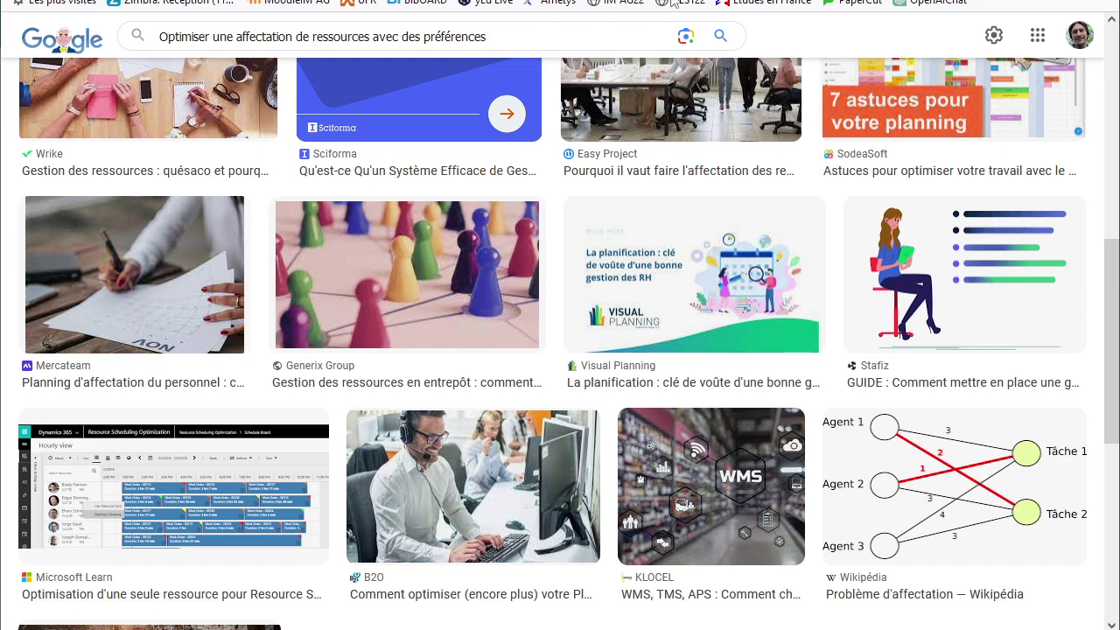
- Switch from Firefox via Excel to the Notepad++ Affectation.txt outline
key("alt+Tab")
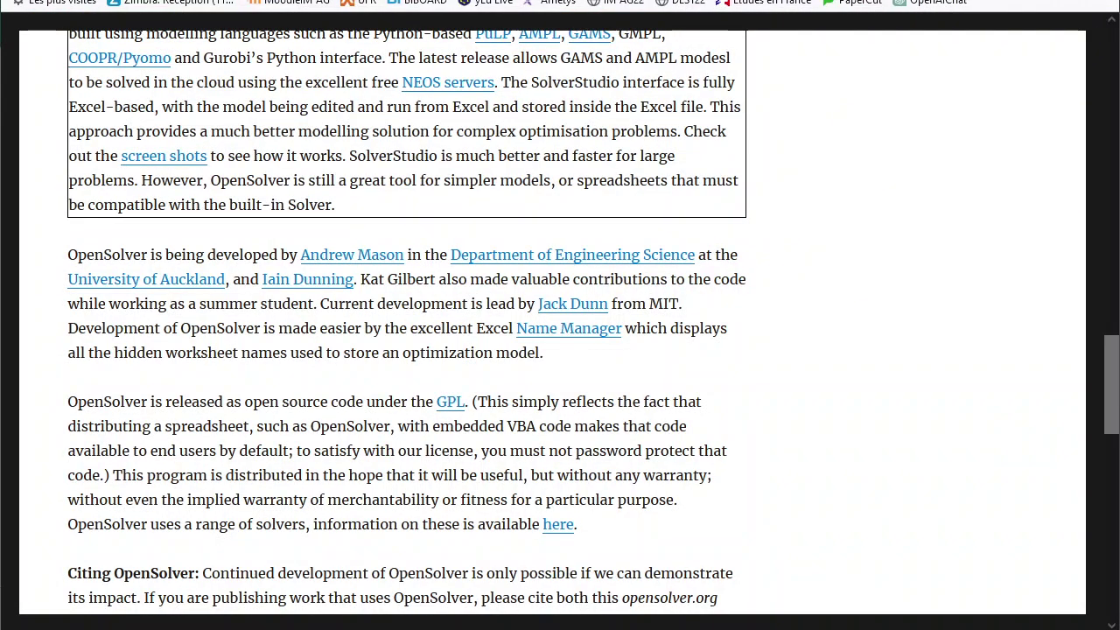
key("alt+Tab")
key("alt+Tab")
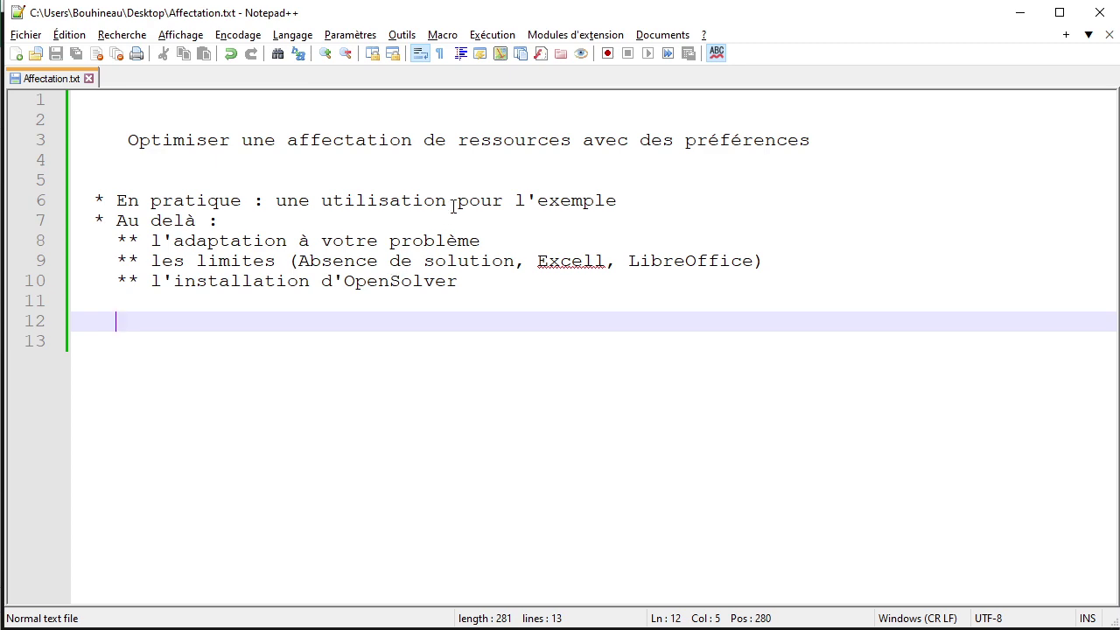
- Bring the AffectationChoix Excel workbook back in front of Notepad++
key("alt+Tab")
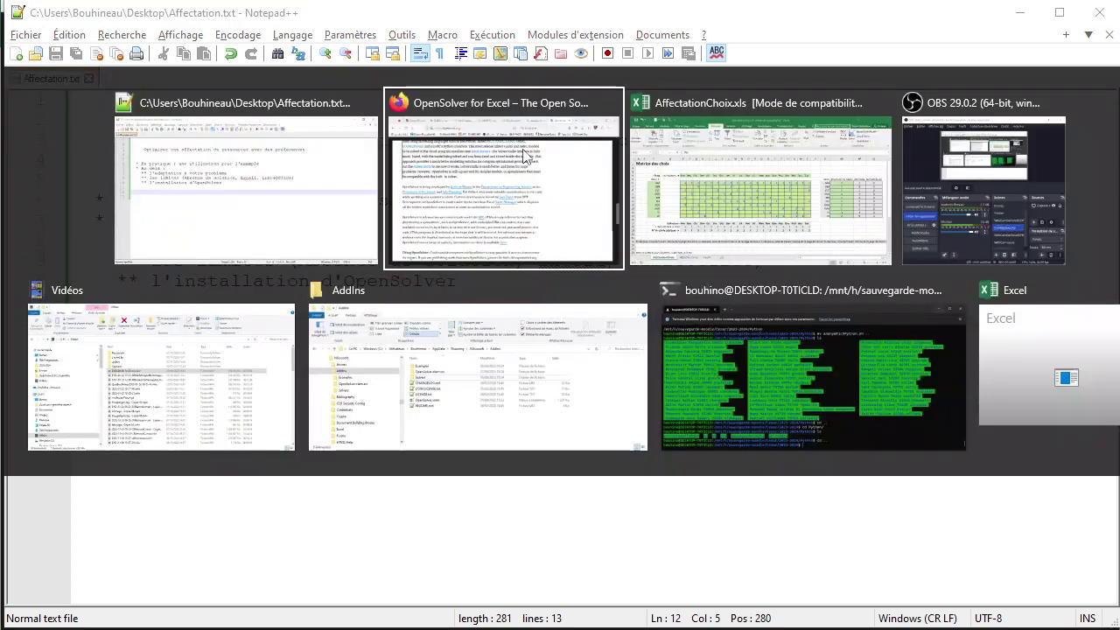
key("alt+Tab")
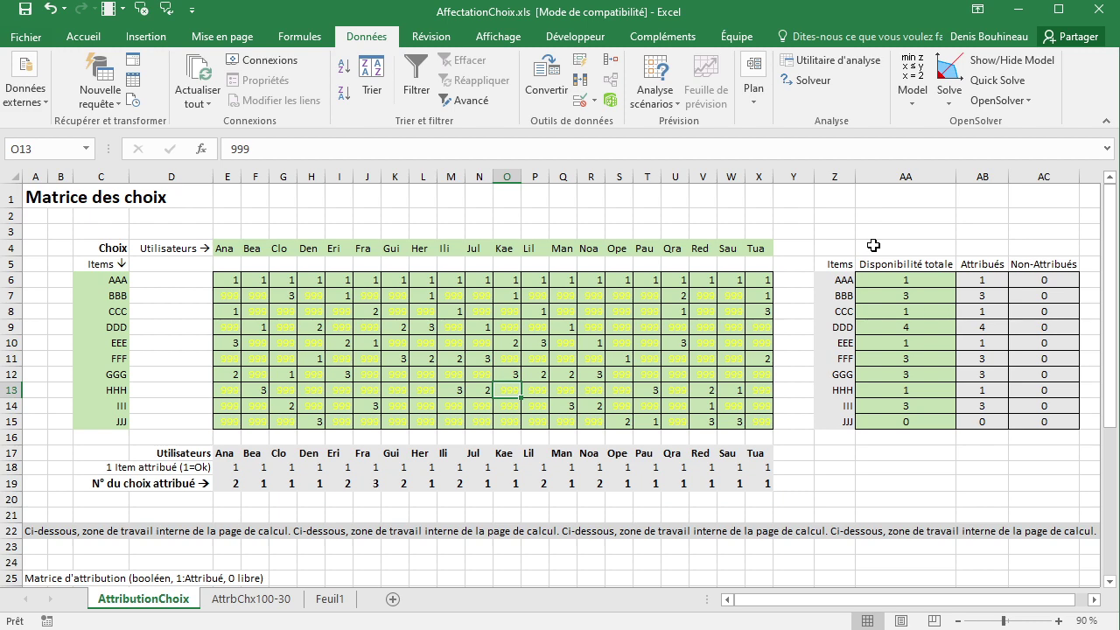
scroll(600, 323, "down", 3)
scroll(375, 512, "down", 2)
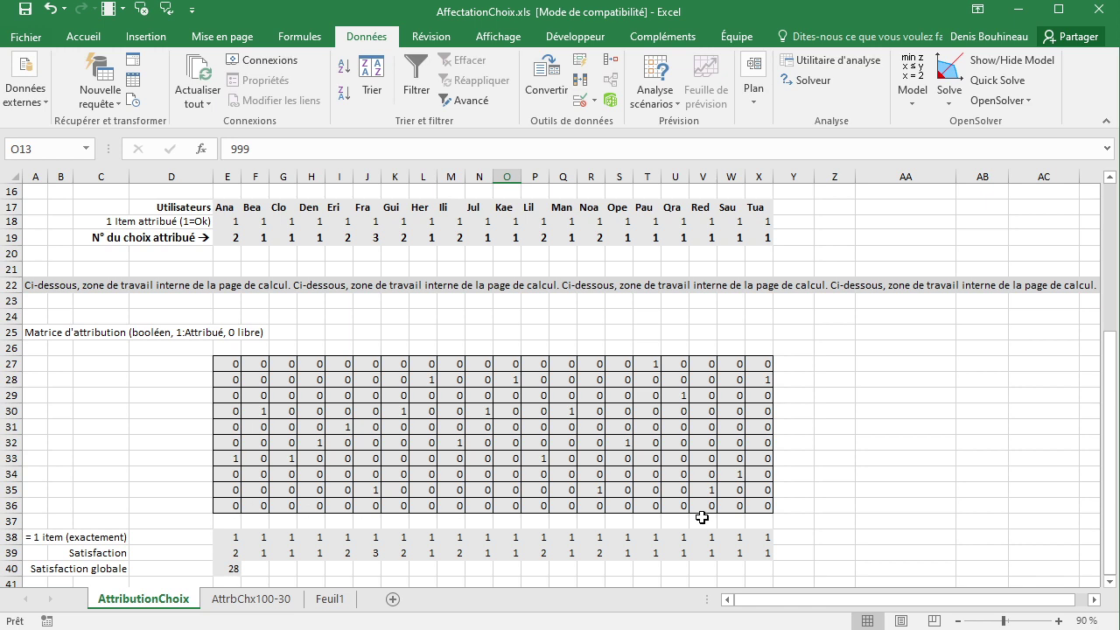
scroll(711, 432, "up", 5)
scroll(346, 359, "down", 5)
scroll(678, 383, "up", 5)
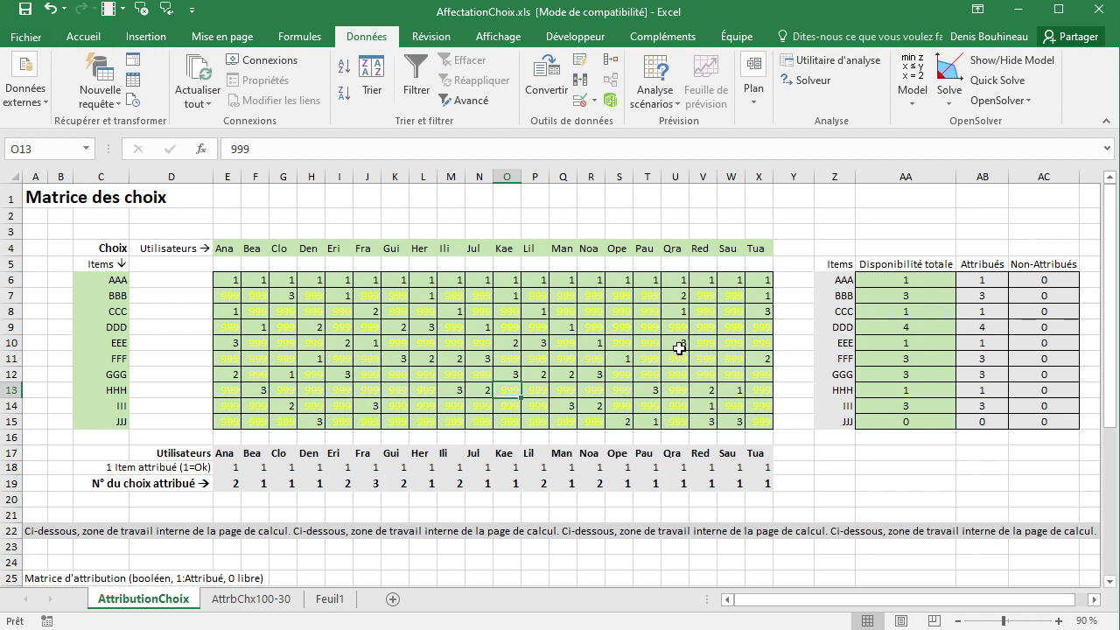
scroll(679, 350, "down", 3)
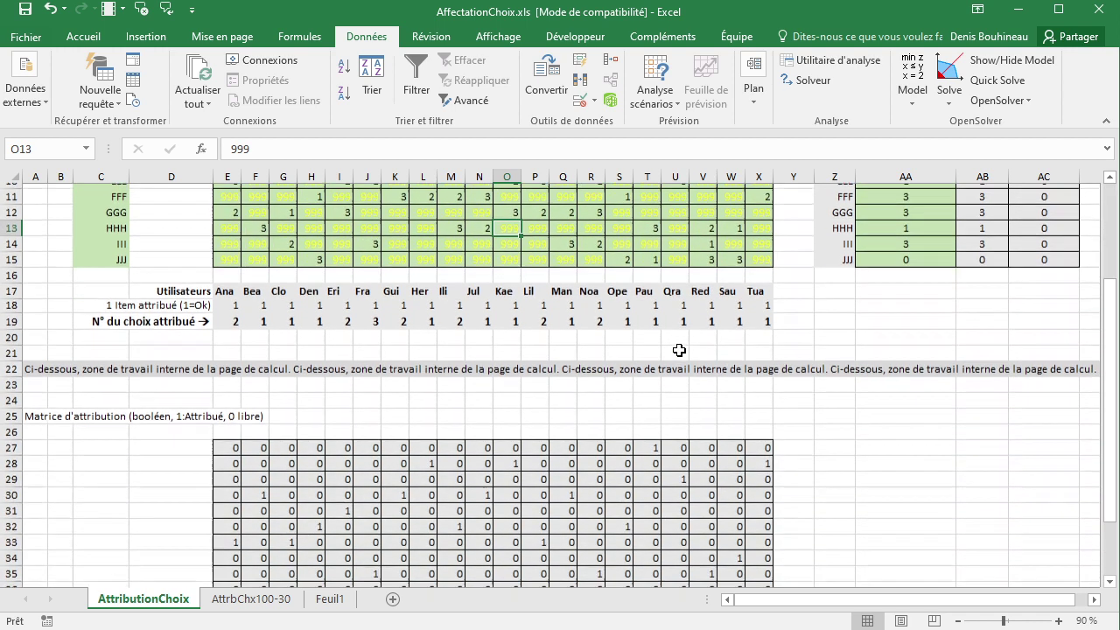
scroll(681, 357, "down", 2)
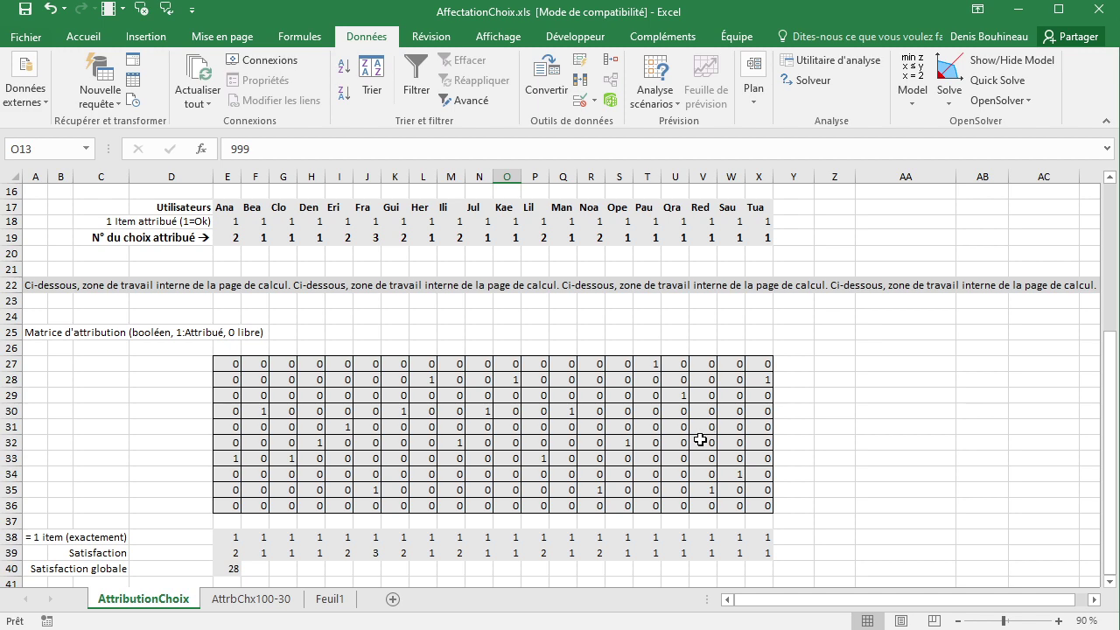
scroll(681, 437, "up", 1)
scroll(682, 438, "up", 2)
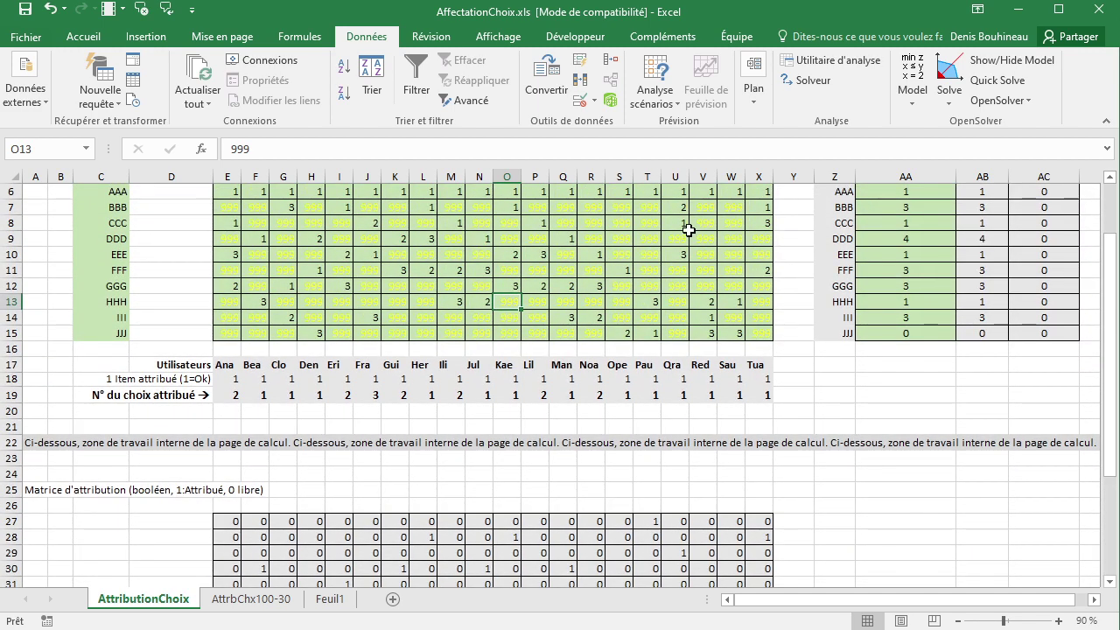
scroll(654, 368, "down", 4)
scroll(545, 380, "down", 1)
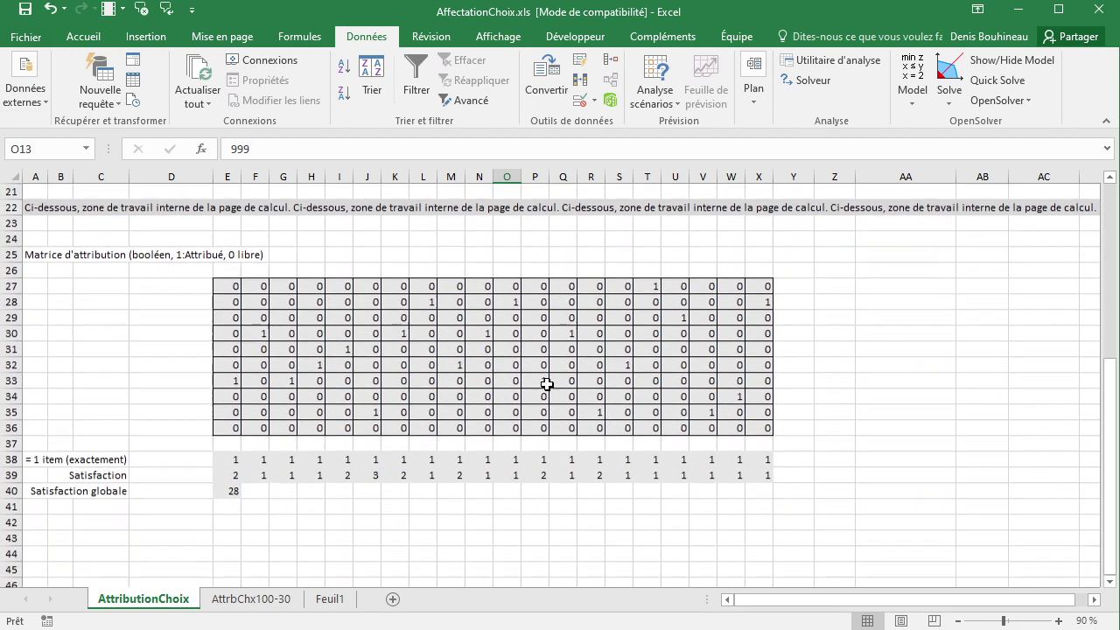
left_click(233, 490)
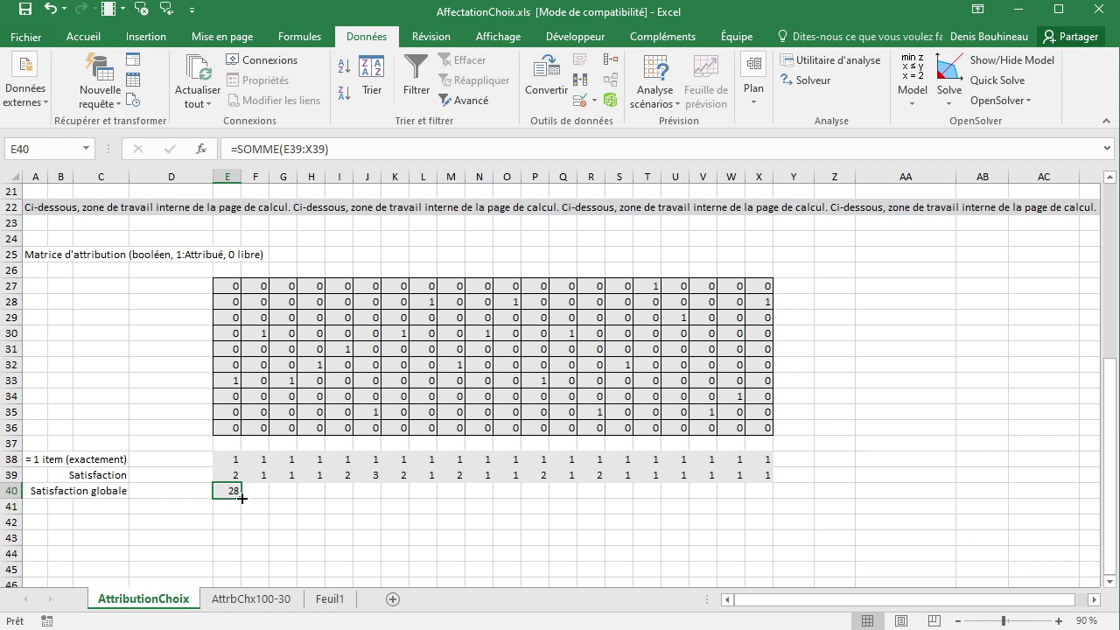
scroll(243, 498, "up", 2)
scroll(243, 497, "up", 2)
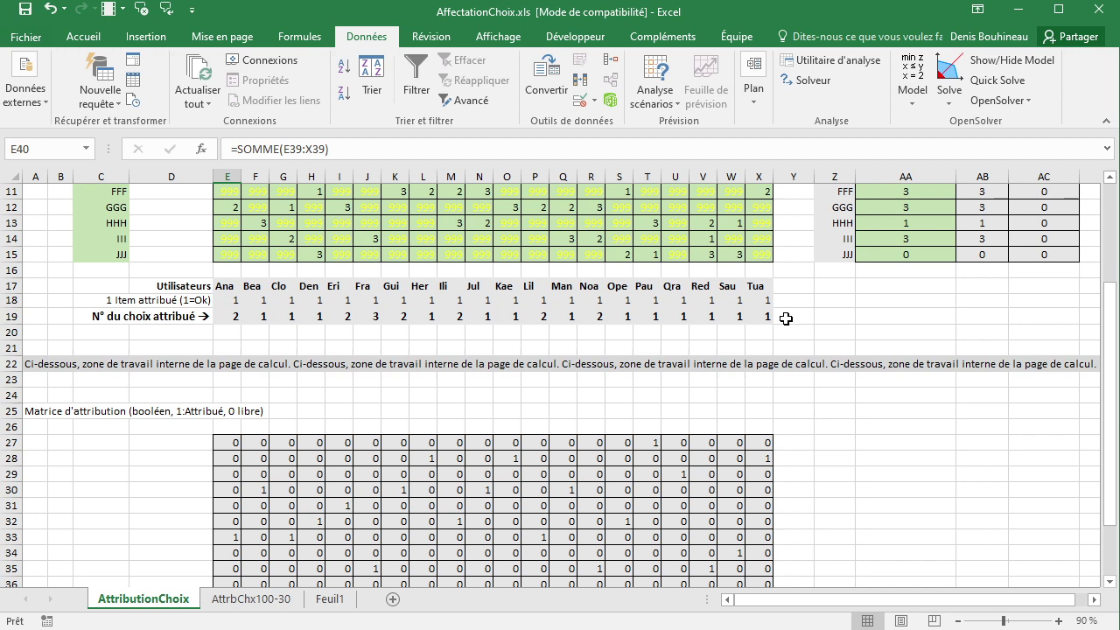
scroll(463, 328, "up", 1)
scroll(463, 330, "up", 1)
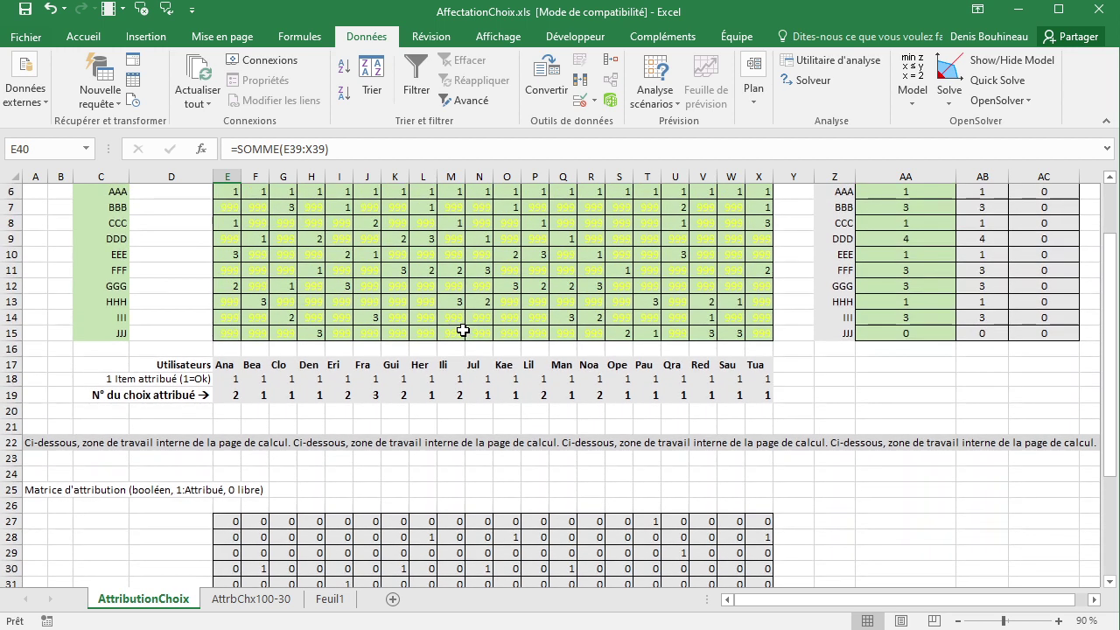
scroll(462, 330, "up", 2)
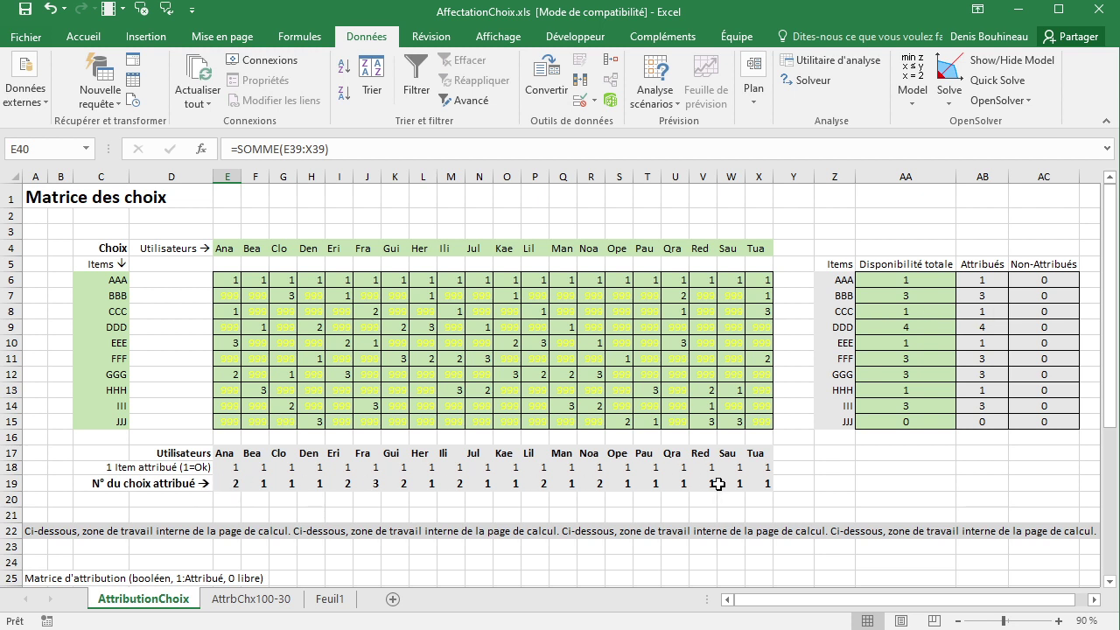
- Copy the 999 value from E7 across the AAA row E6:X6 for every user
left_click(513, 484)
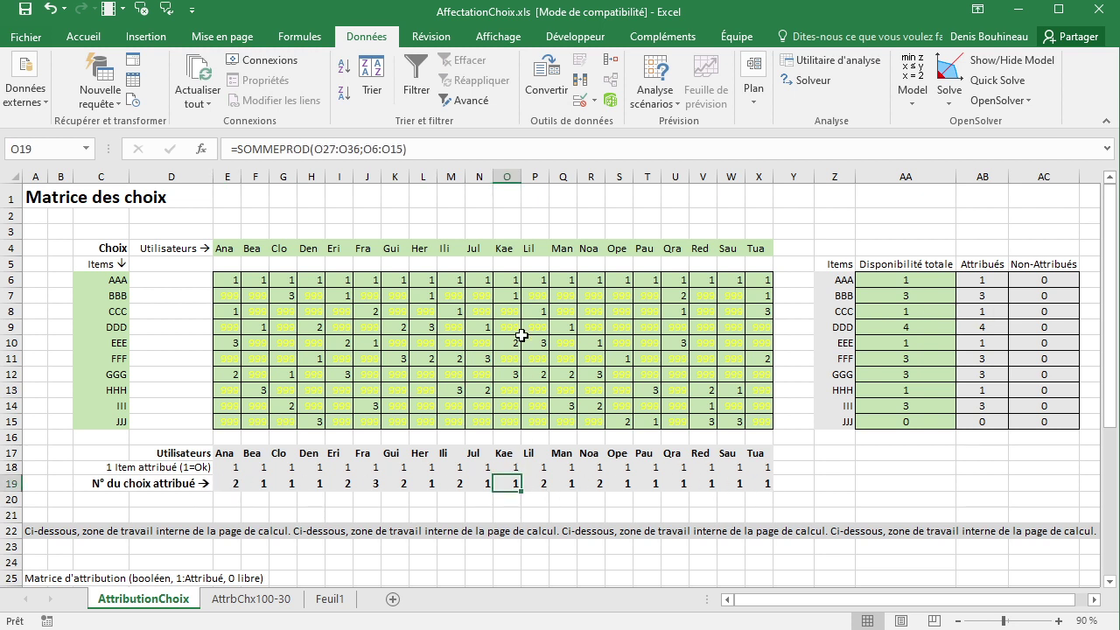
left_click(226, 295)
key("ctrl+c")
left_click_drag(229, 280, 753, 280)
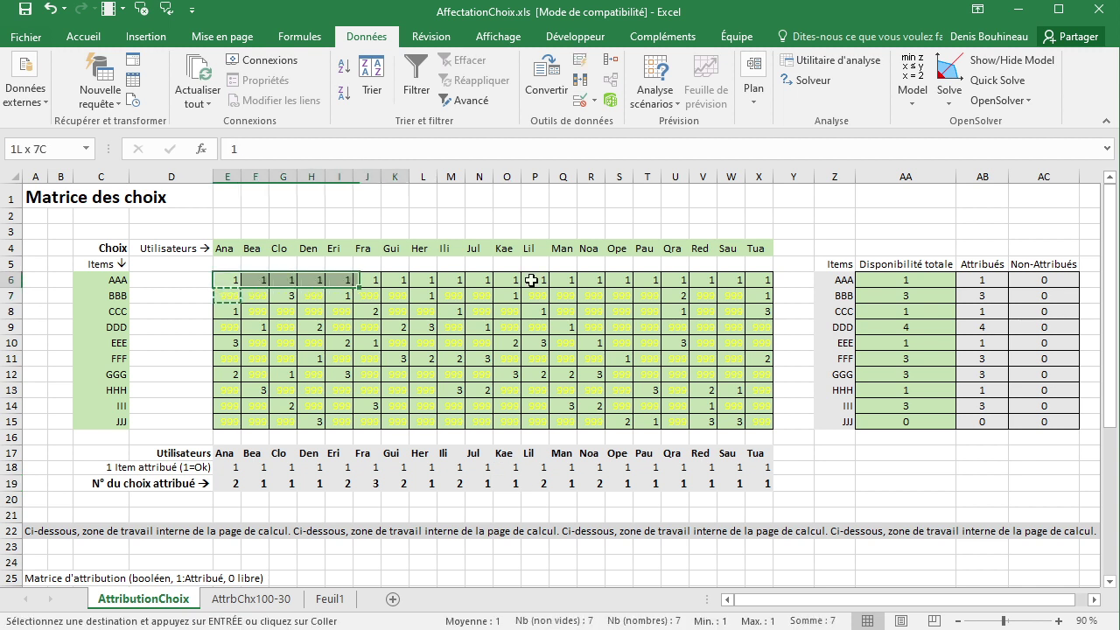
key("ctrl+v")
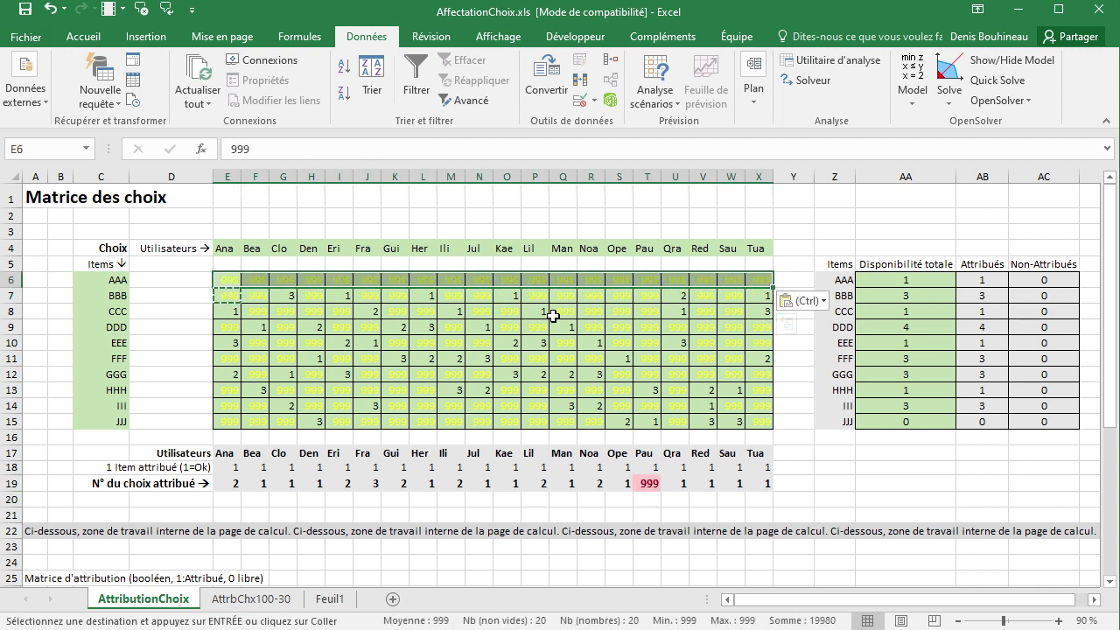
- Give Fra rank 4 and Pau rank 2 for item AAA, solving after each change
left_click(370, 279)
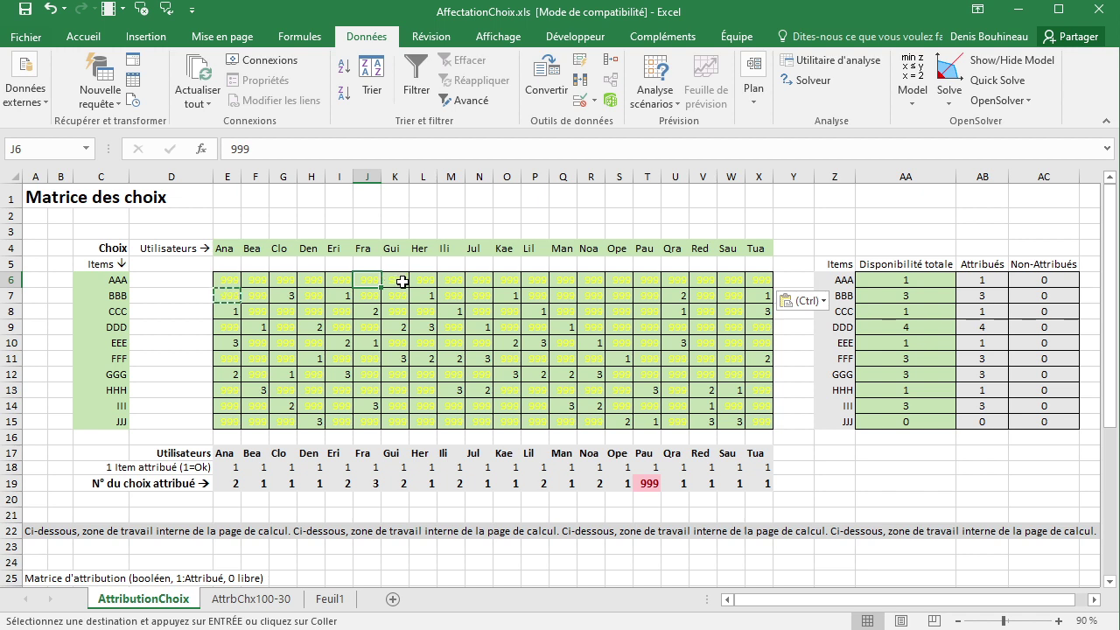
type("4")
left_click(599, 281)
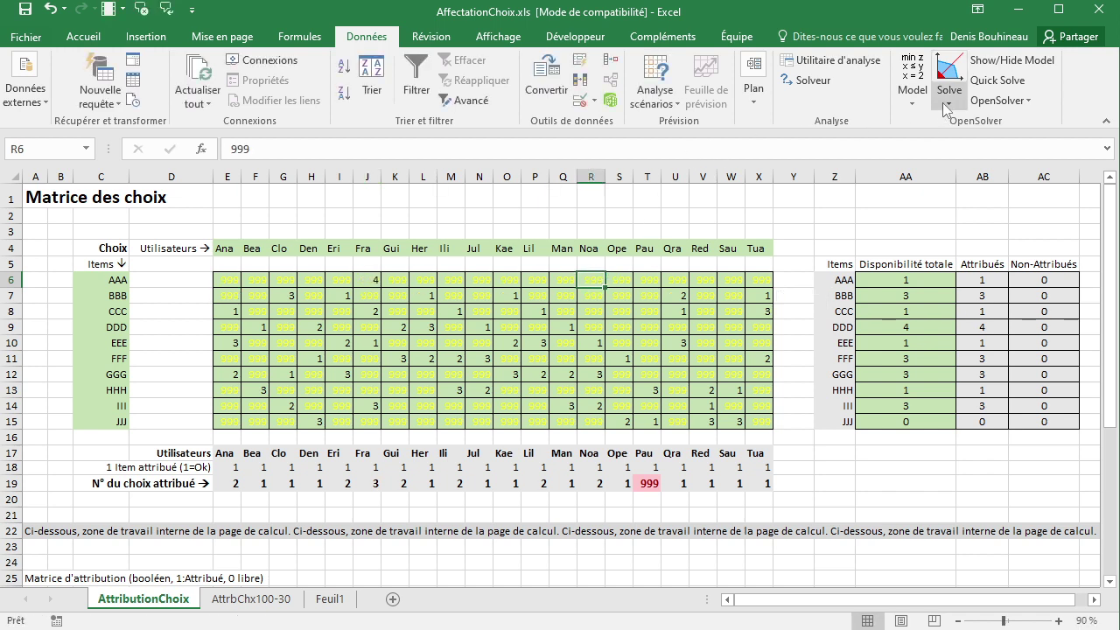
left_click(949, 79)
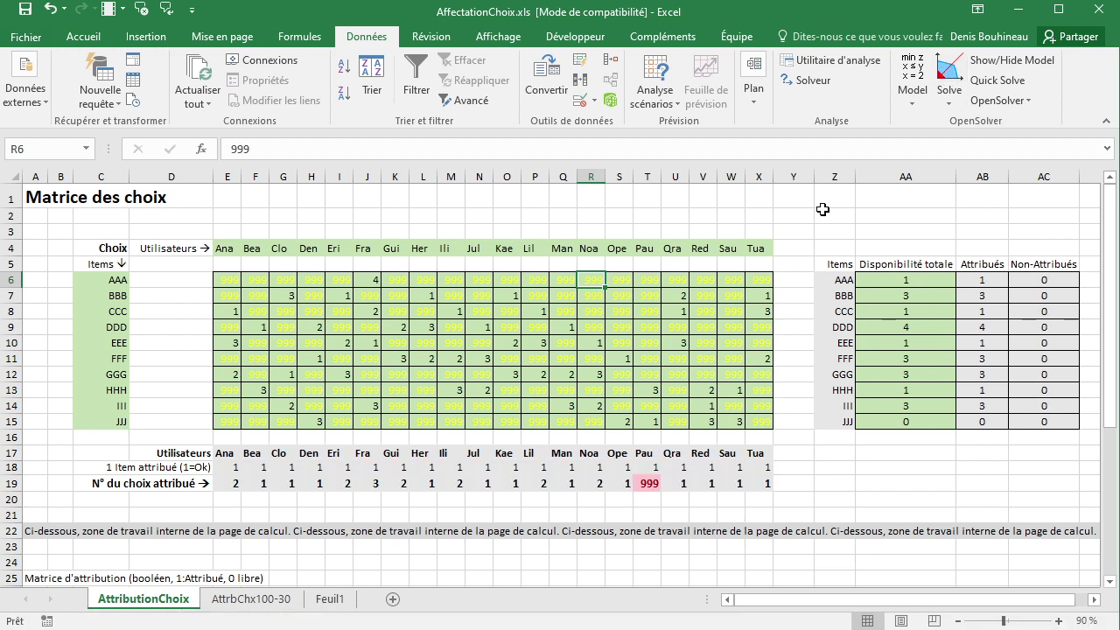
left_click(648, 279)
type("2")
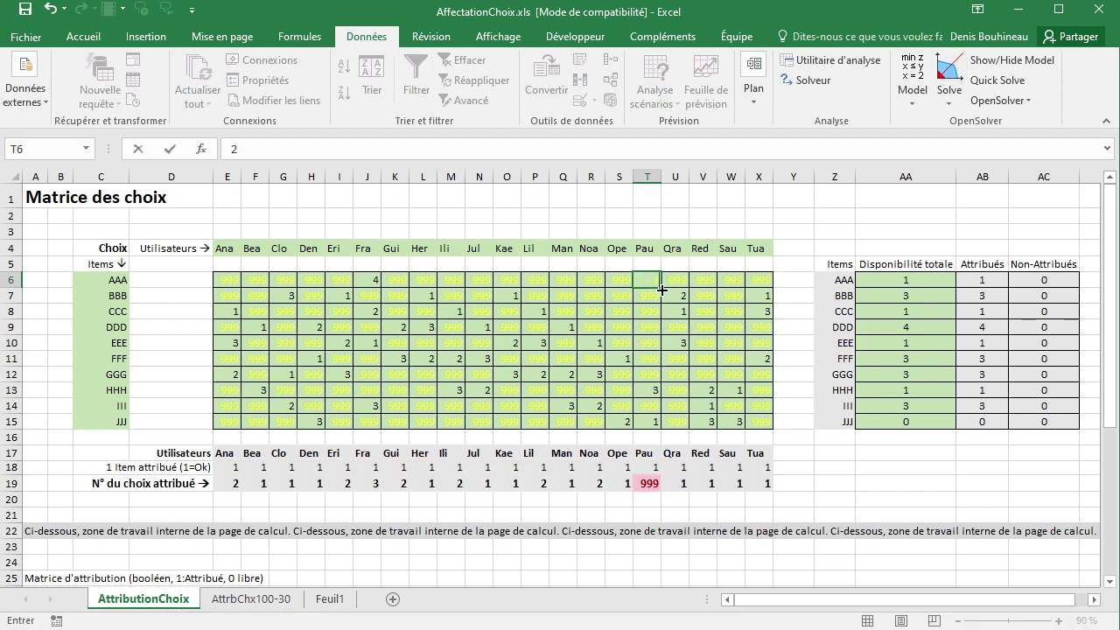
left_click(648, 326)
left_click(949, 77)
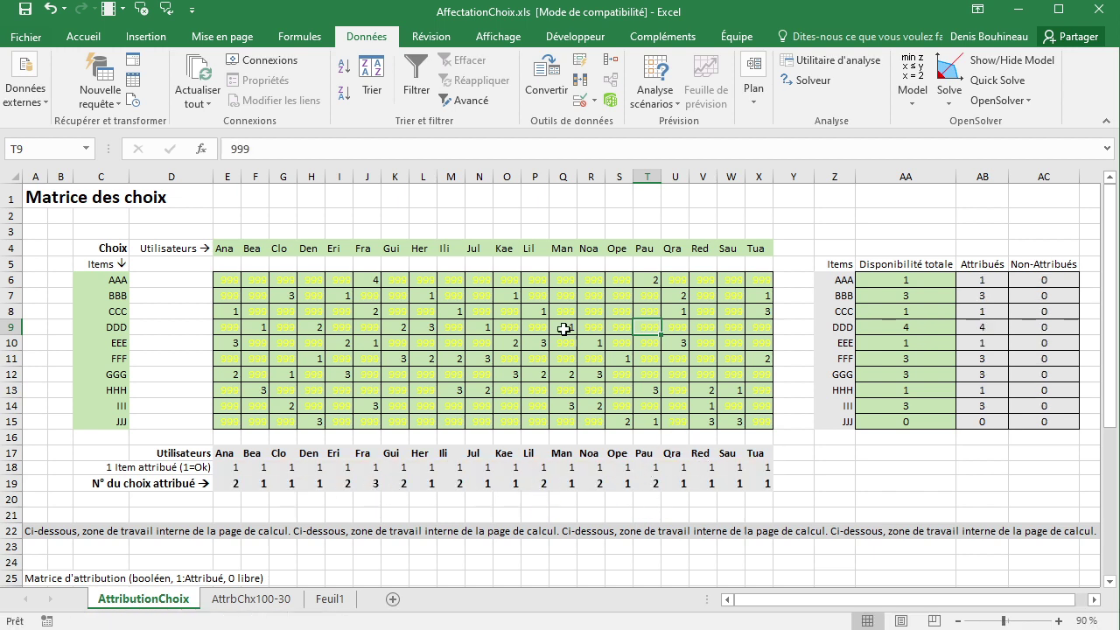
- Check Fra's and Bea's assigned choices and Bea's rank for item DDD
left_click(371, 483)
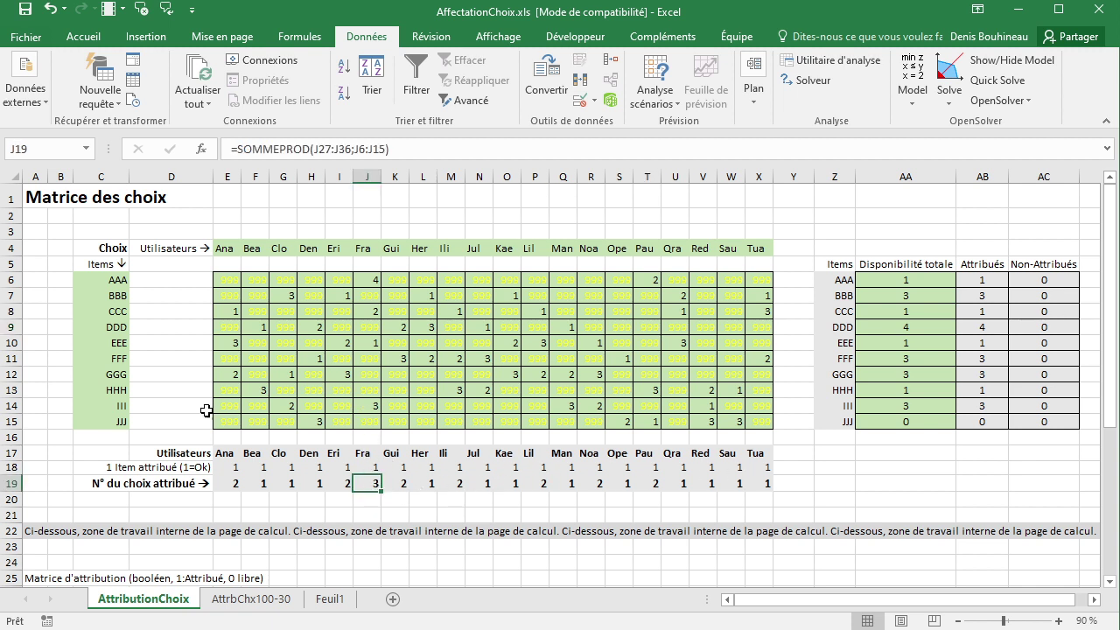
left_click(264, 482)
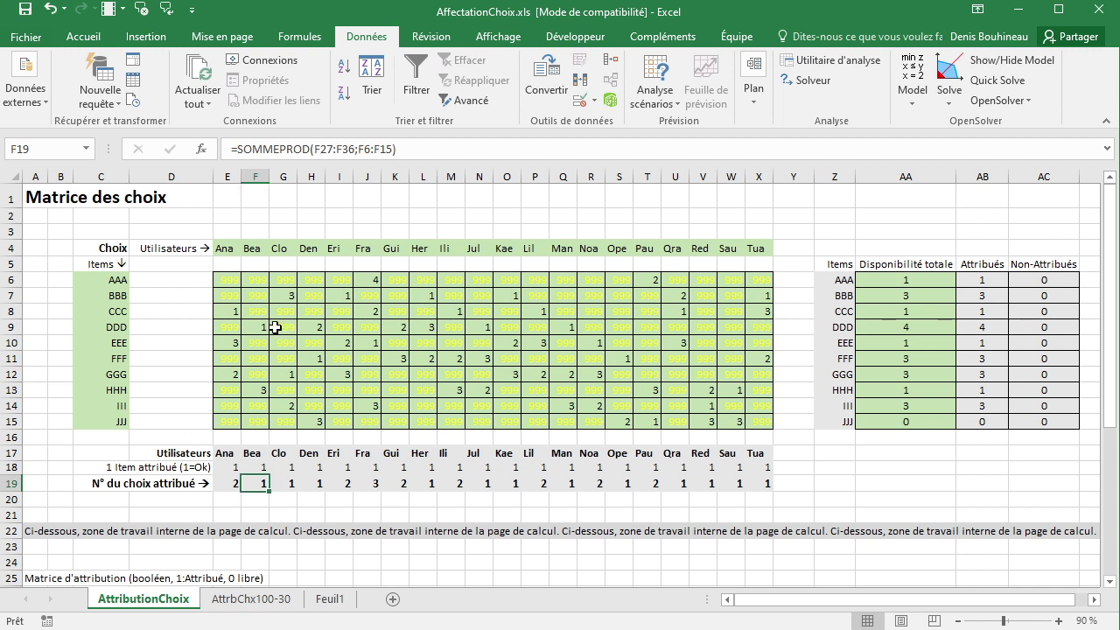
left_click(256, 326)
left_click(120, 326)
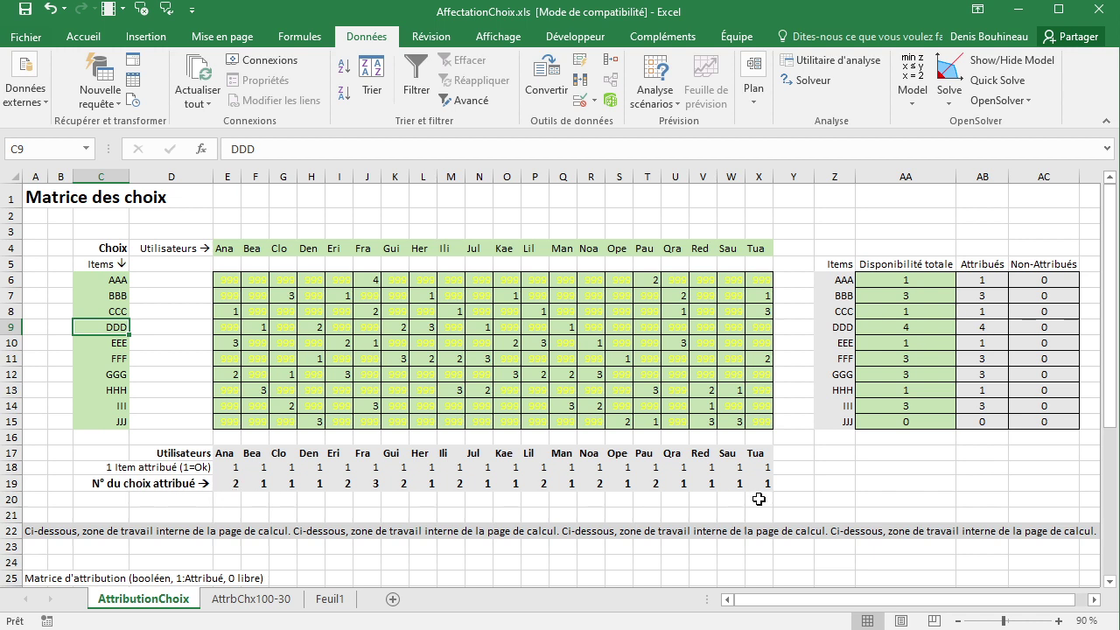
scroll(557, 420, "down", 3)
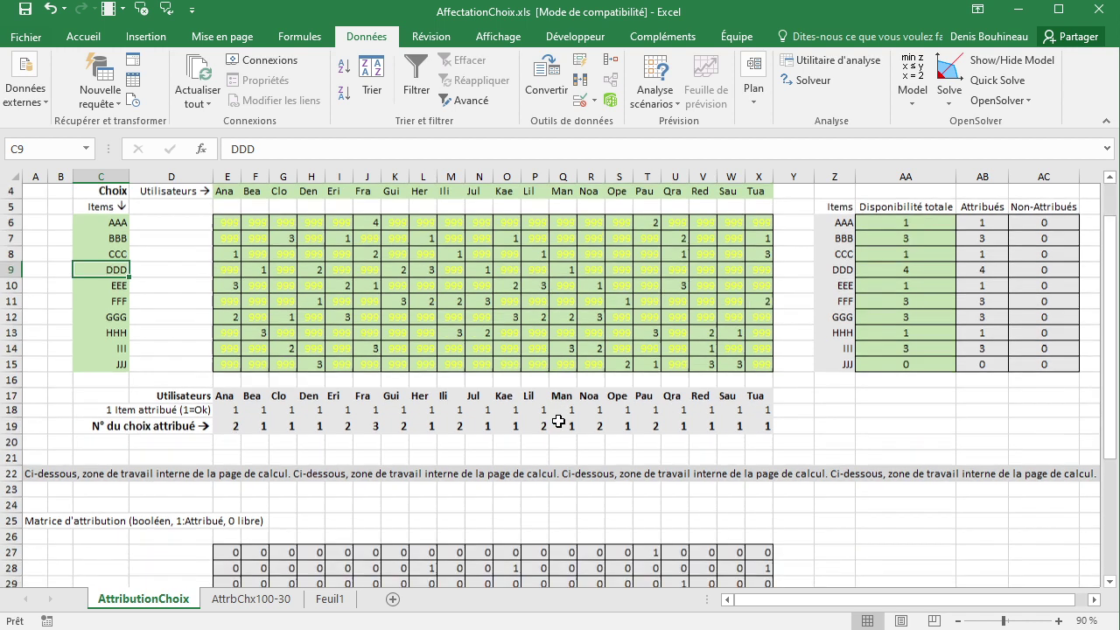
scroll(304, 445, "down", 2)
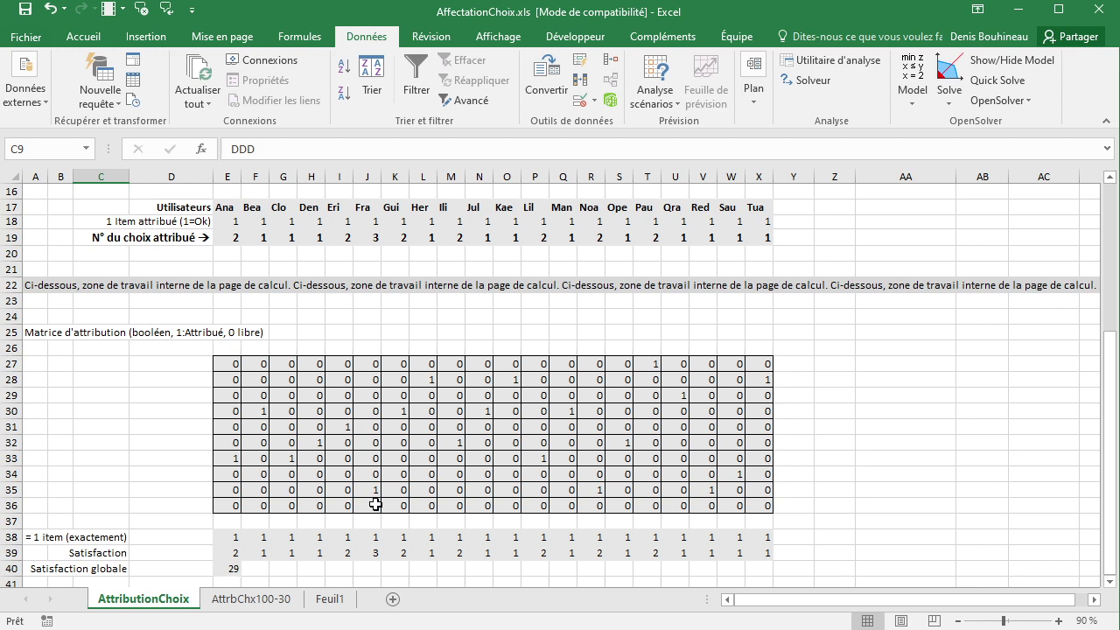
scroll(315, 525, "up", 1)
scroll(315, 525, "up", 2)
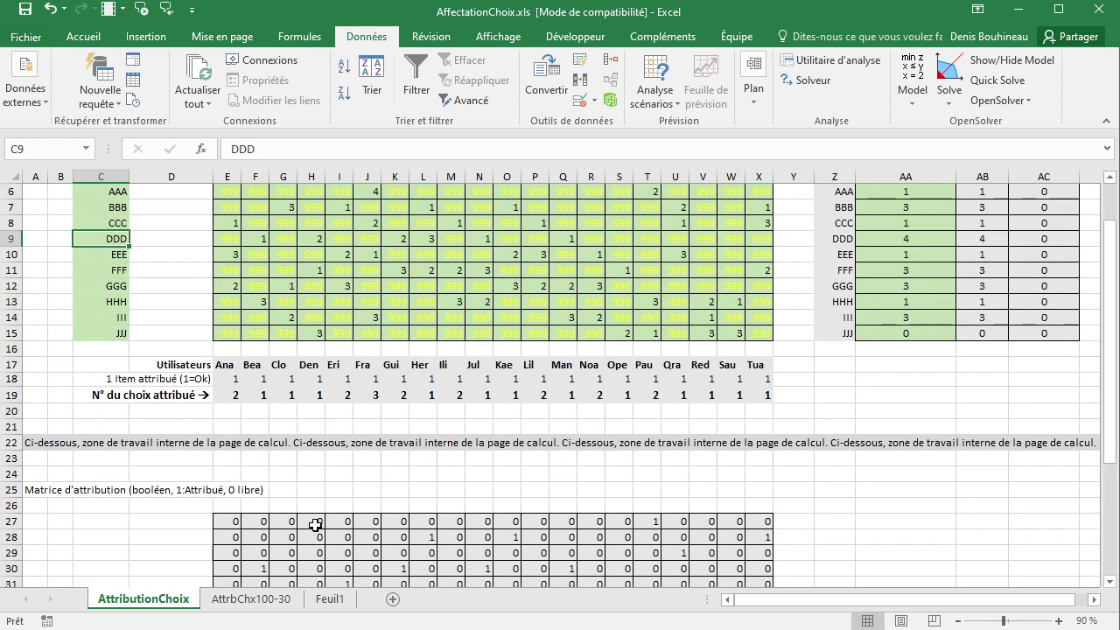
scroll(315, 524, "up", 2)
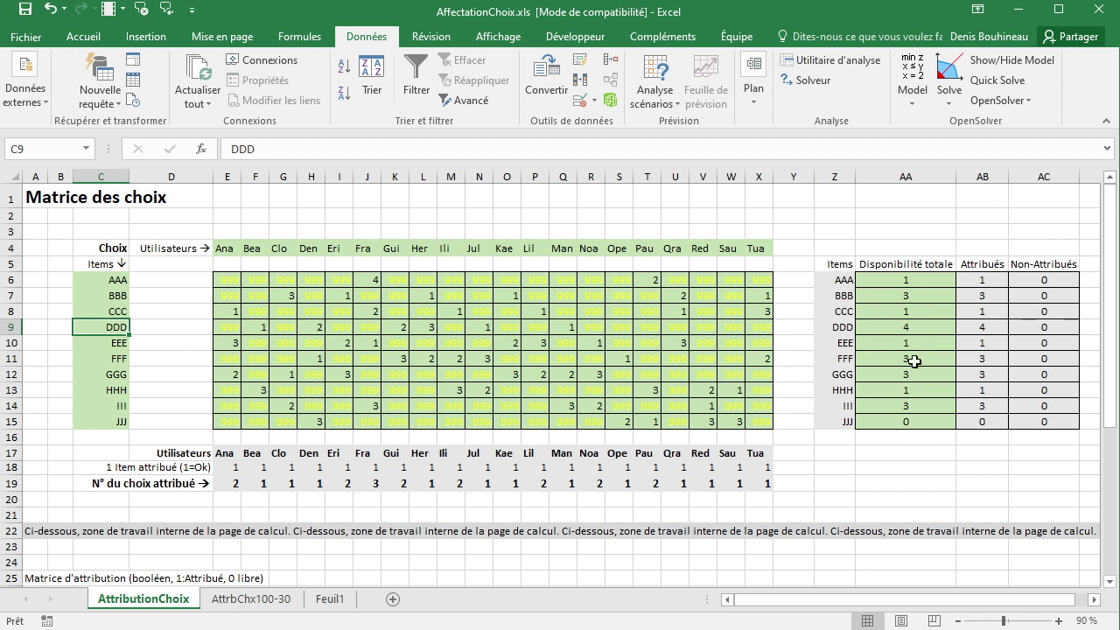
- Open the OpenSolver Model dialog and review the variable cells, binary constraint and $E$38:$X$38 = 1
left_click(910, 96)
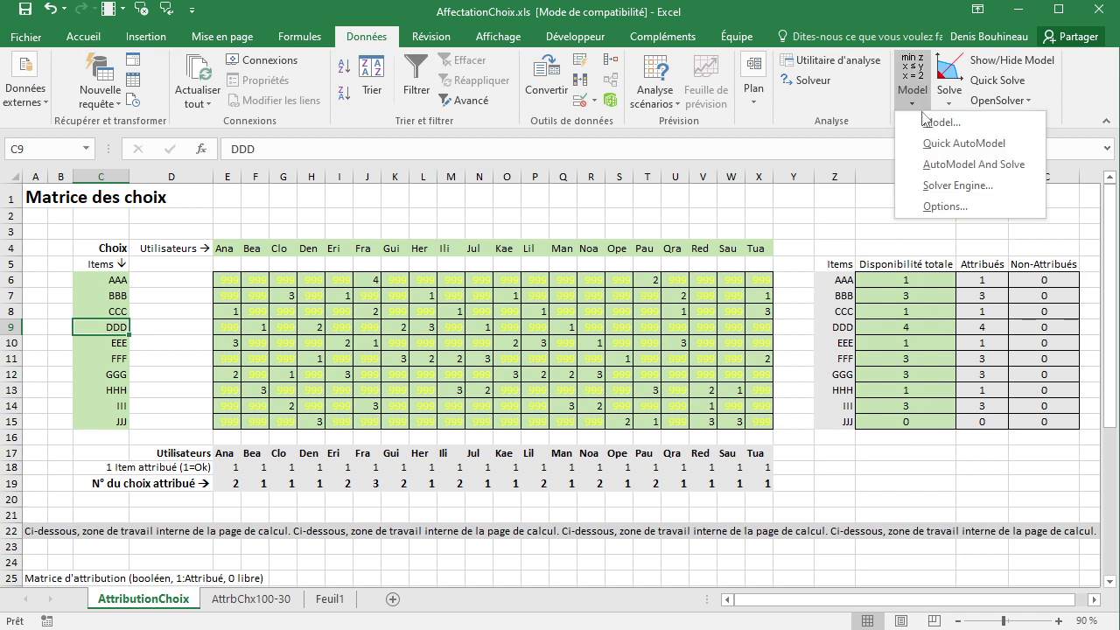
left_click(924, 116)
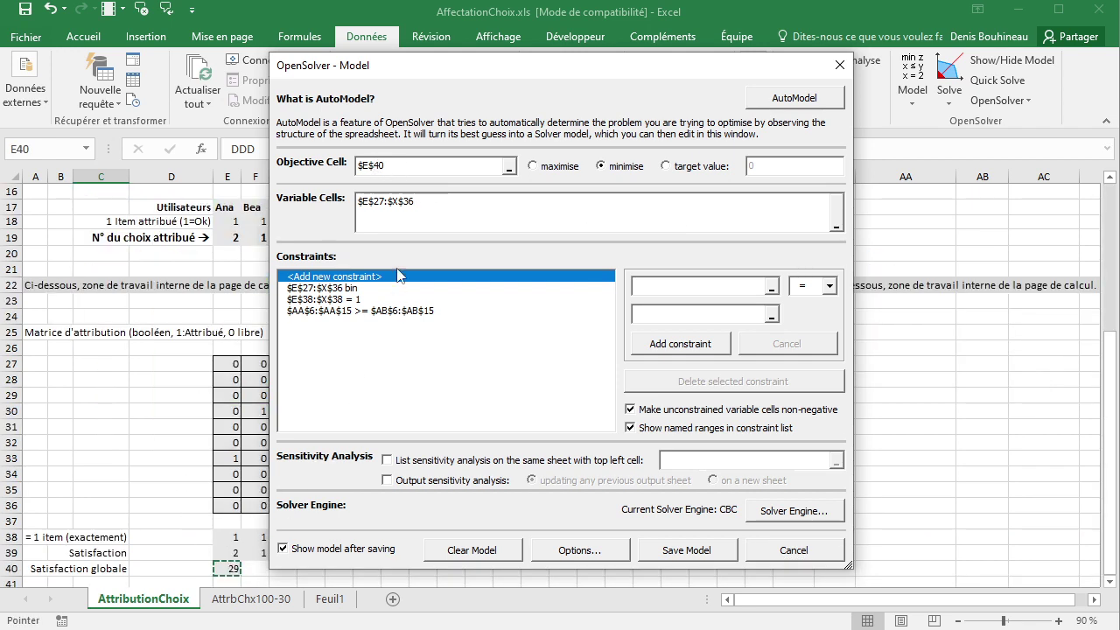
left_click(394, 205)
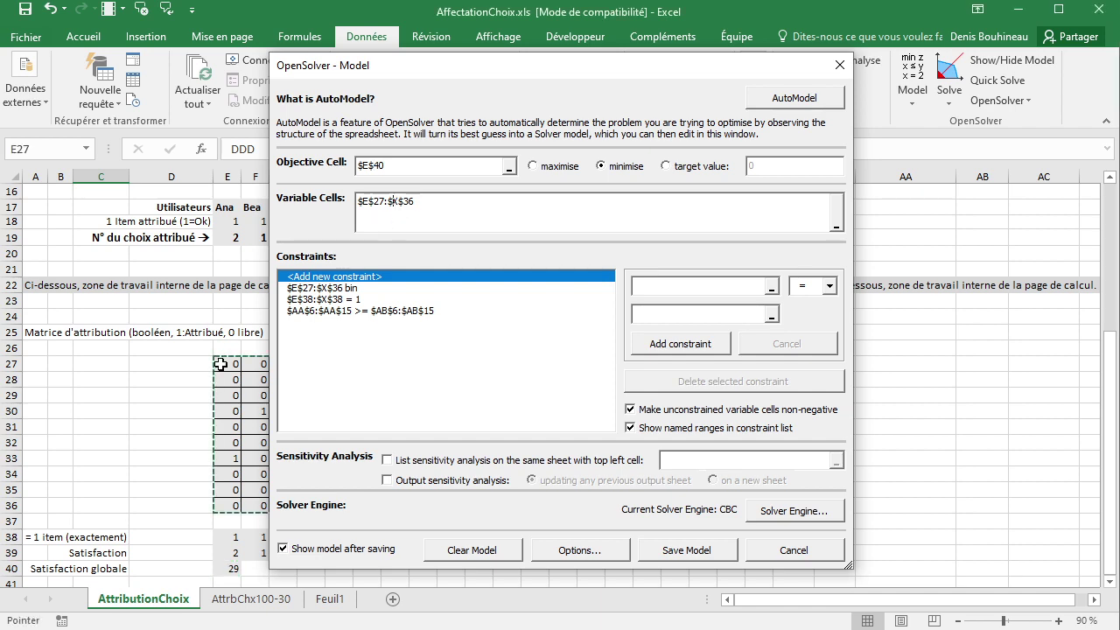
mouse_move(506, 70)
left_mouse_down()
mouse_move(1111, 284)
mouse_move(1087, 300)
left_mouse_up()
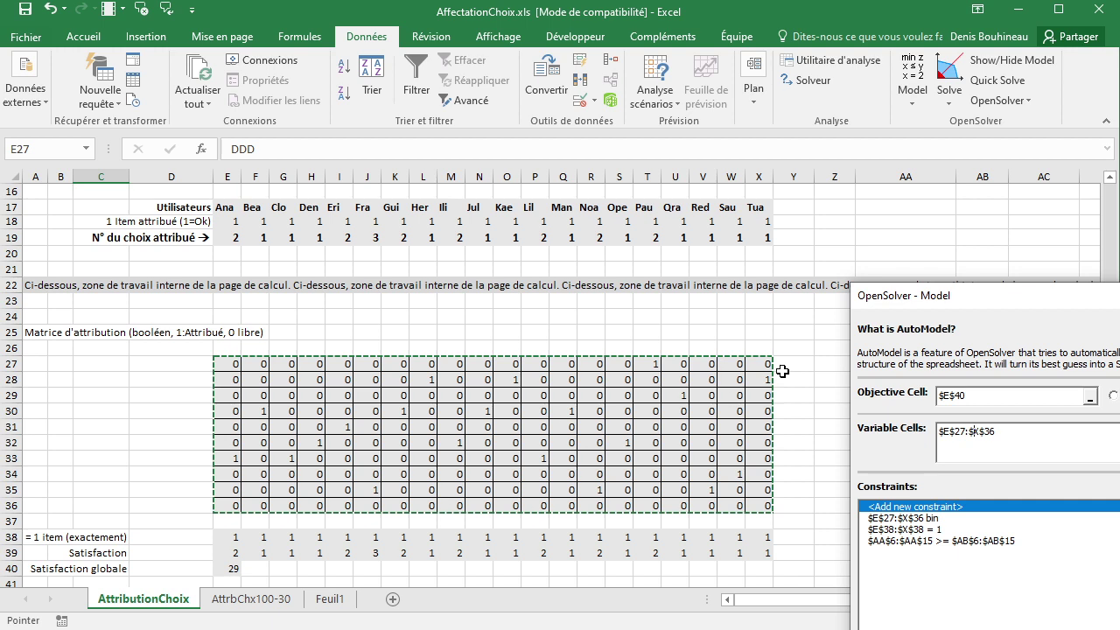
left_click_drag(893, 295, 733, 77)
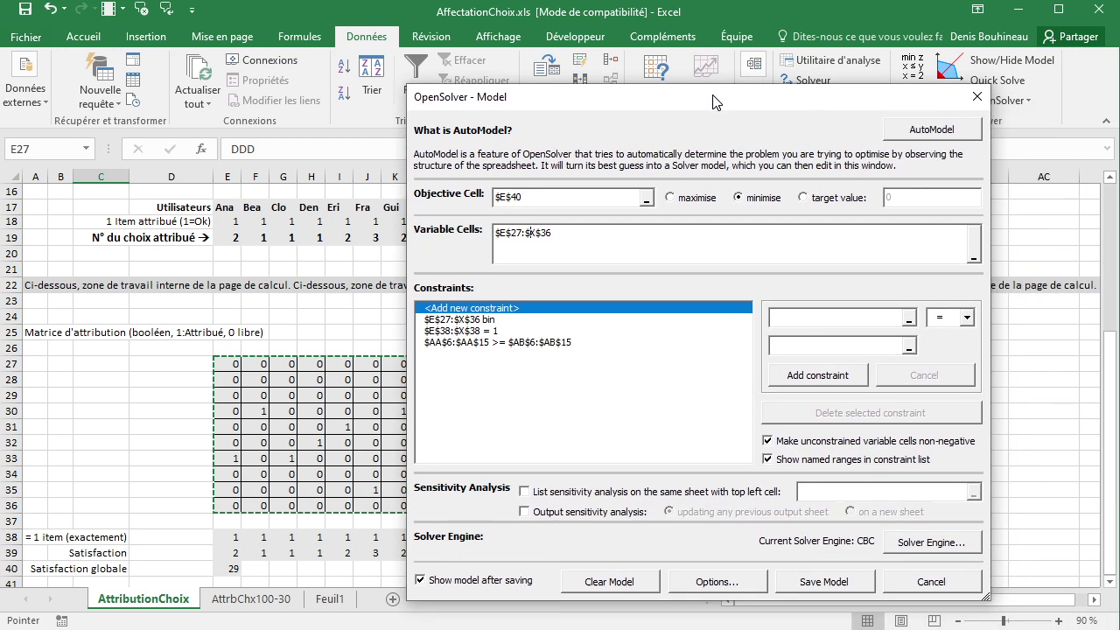
left_click(475, 295)
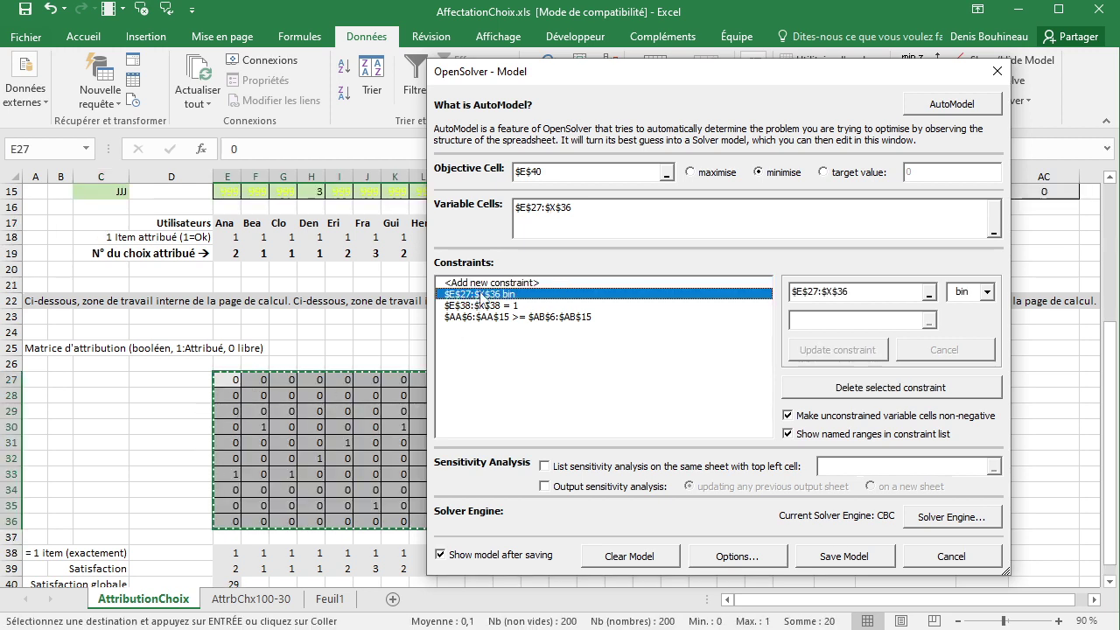
left_click(477, 308)
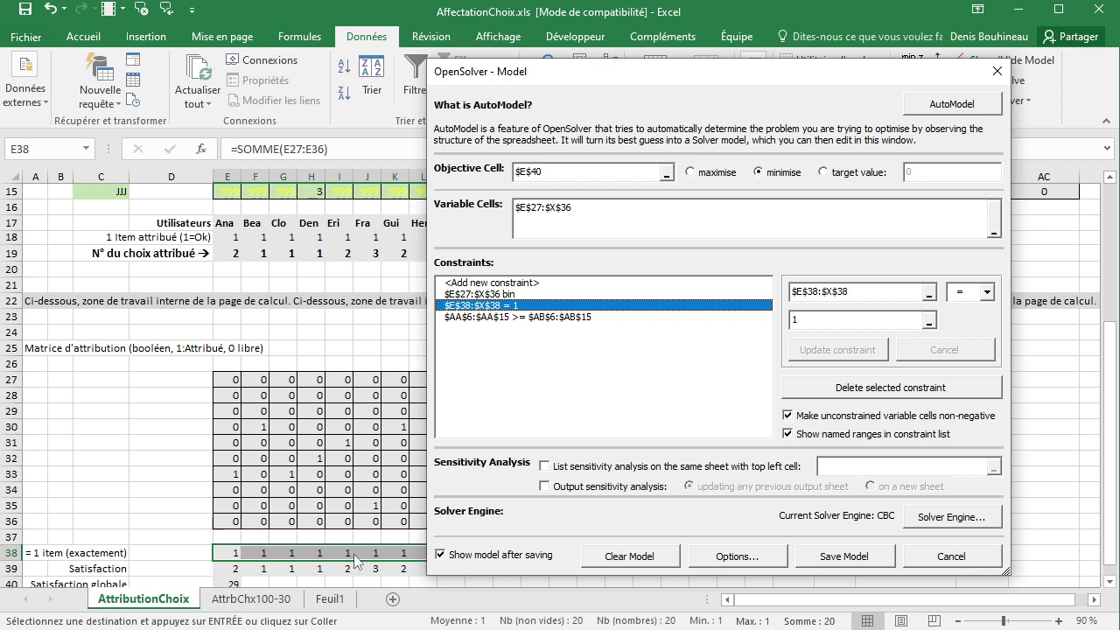
- Select the availability constraint and reselect AB6:AB15 as its right-hand side
left_click(480, 316)
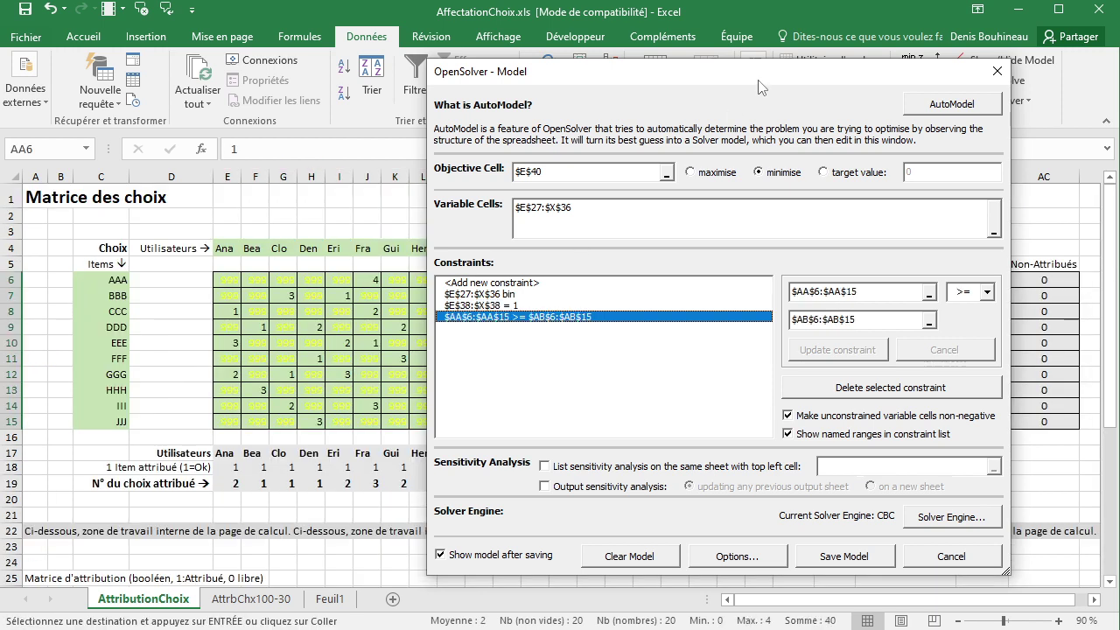
left_click_drag(783, 78, 536, 76)
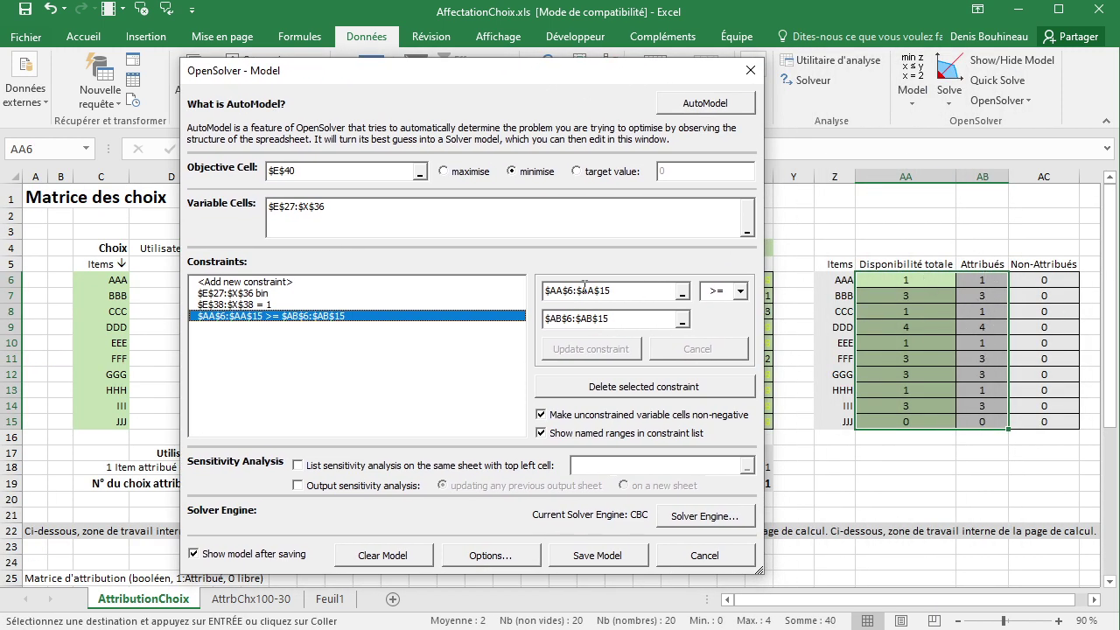
left_click_drag(982, 406, 981, 421)
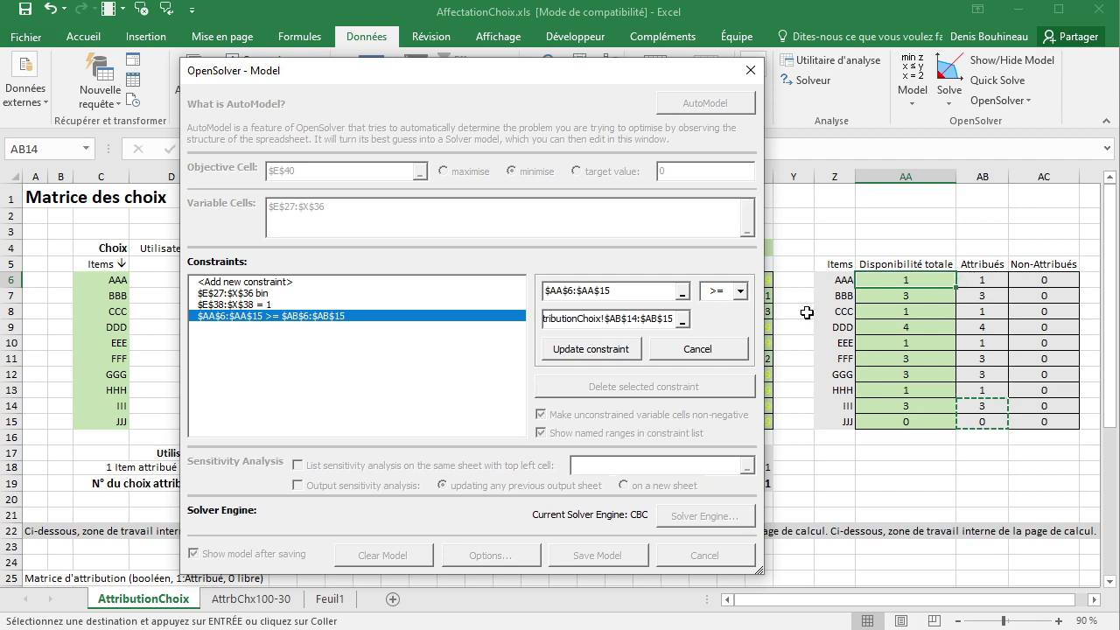
left_click_drag(980, 278, 981, 421)
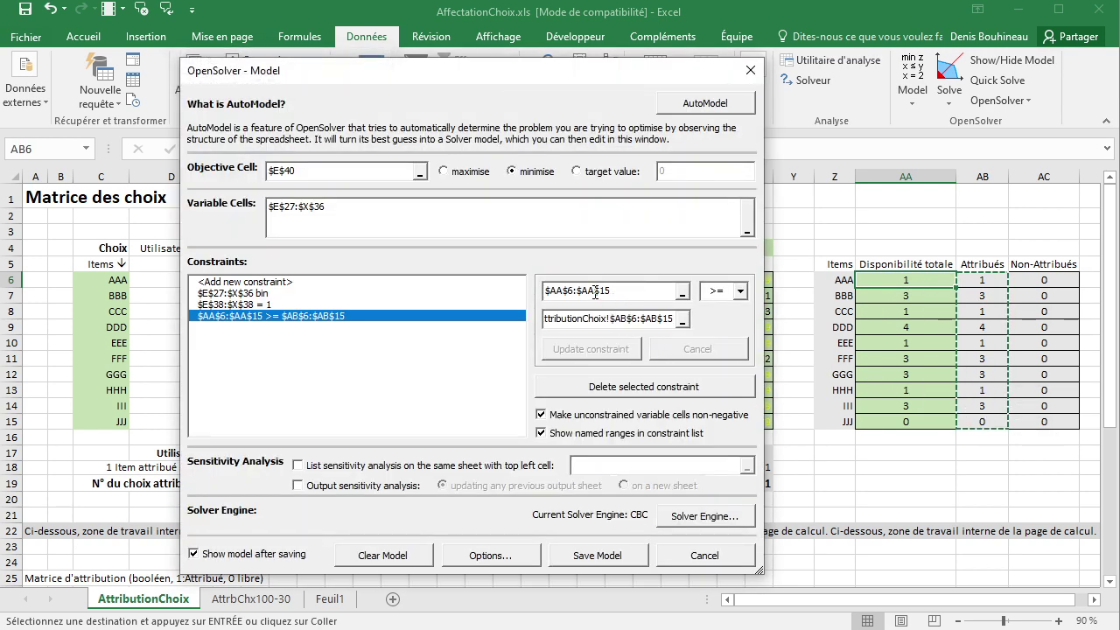
- Reselect AA6:AA15 as the left-hand side, then cancel the OpenSolver model unchanged
left_click(595, 293)
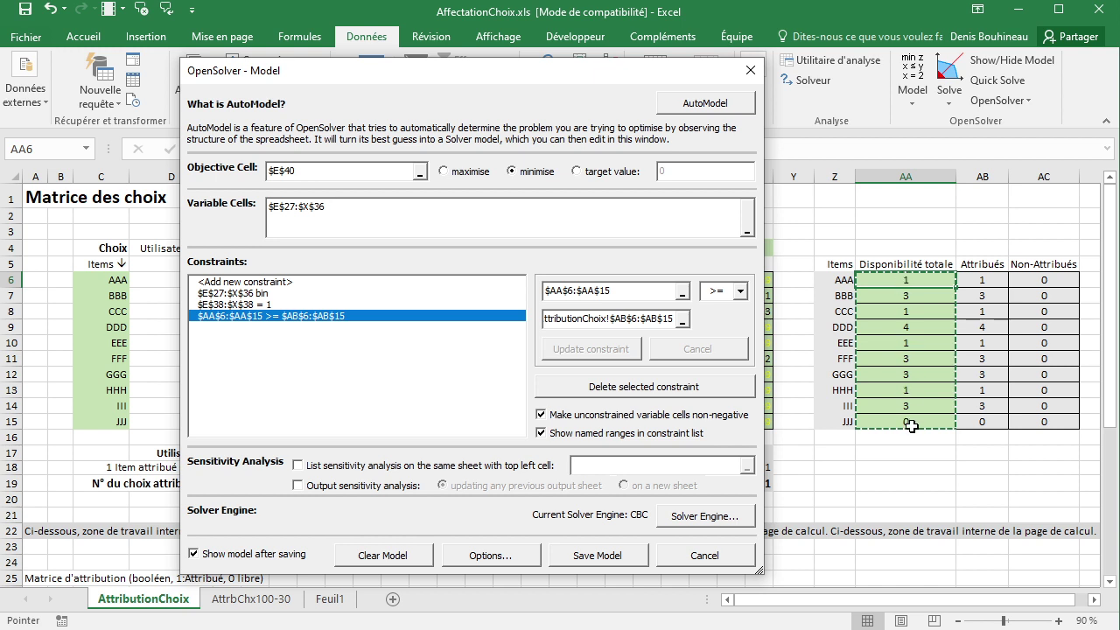
left_click(619, 295)
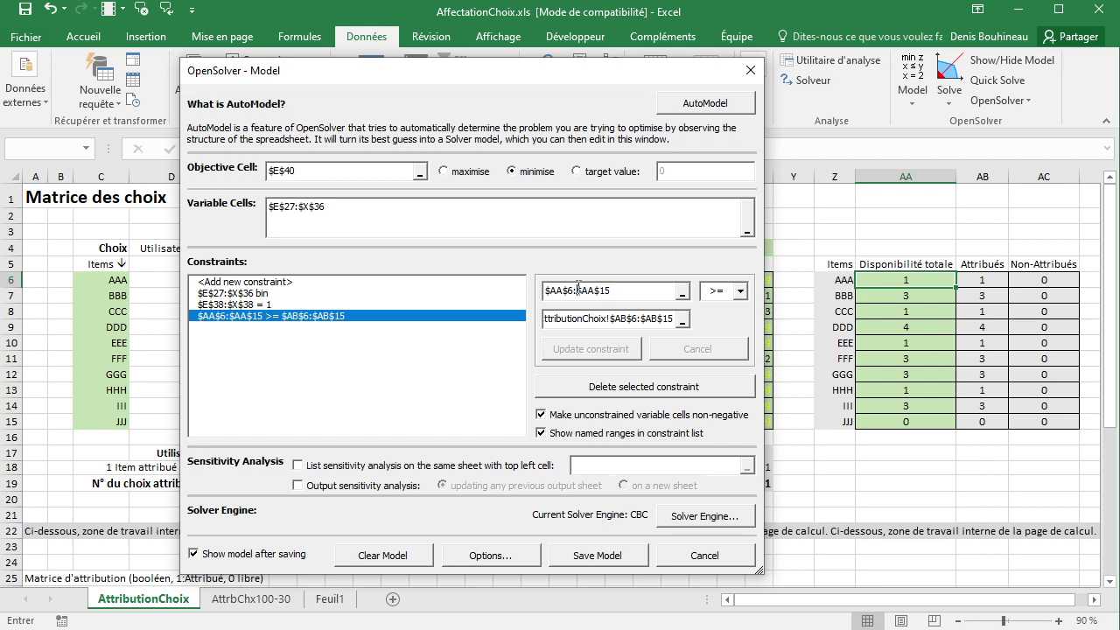
left_click_drag(914, 280, 909, 421)
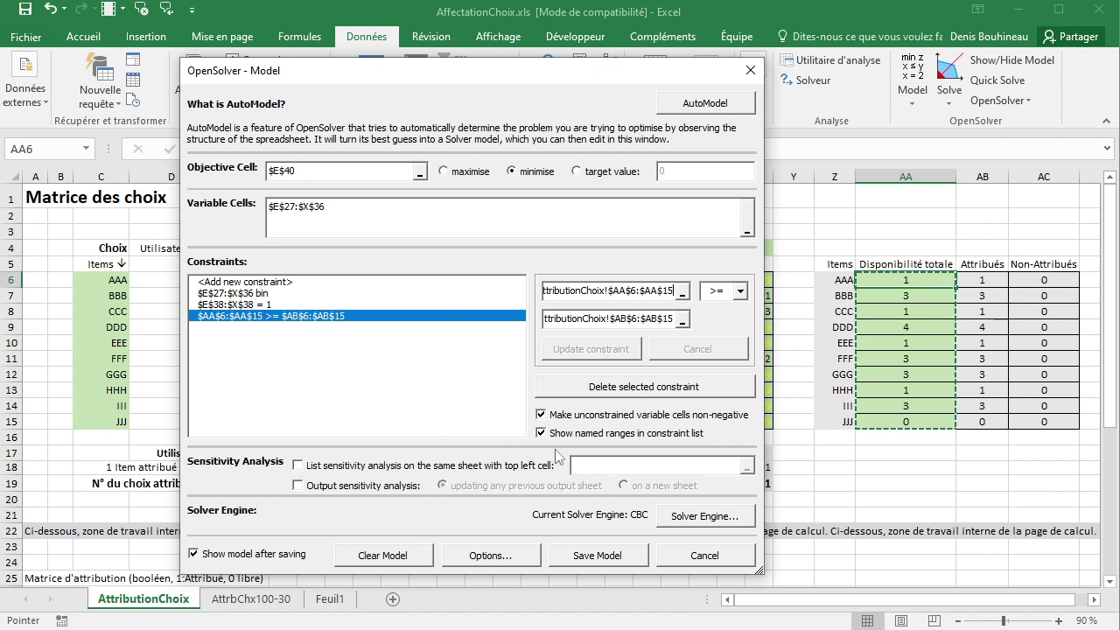
left_click(674, 556)
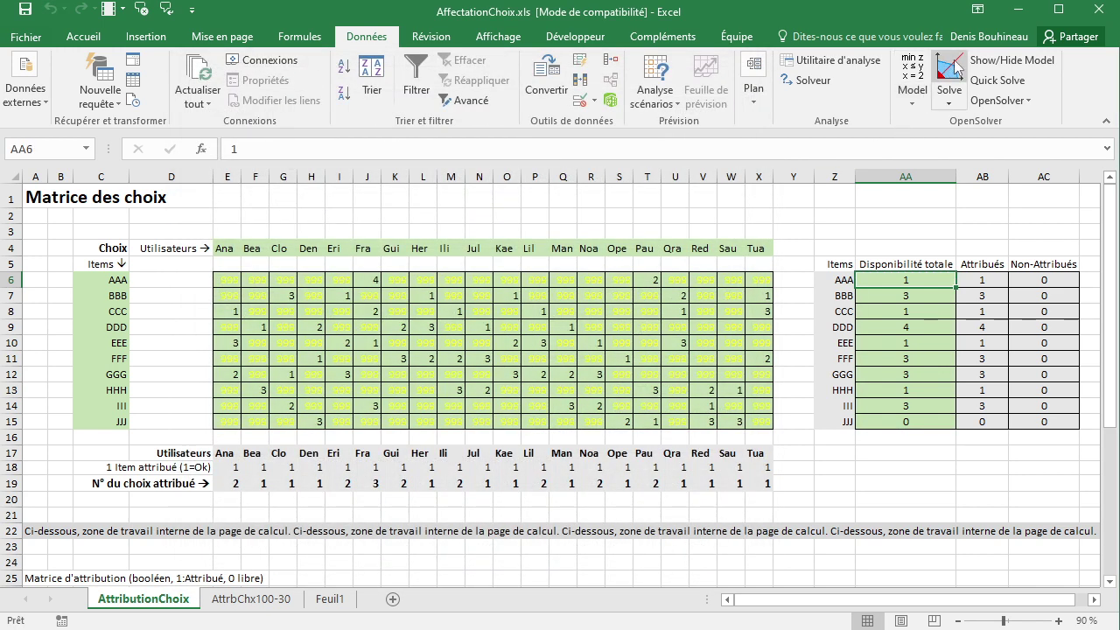
- Inspect the choice-rank formulas in J19 and G19 and the item labels in C14 and C12
left_click(954, 70)
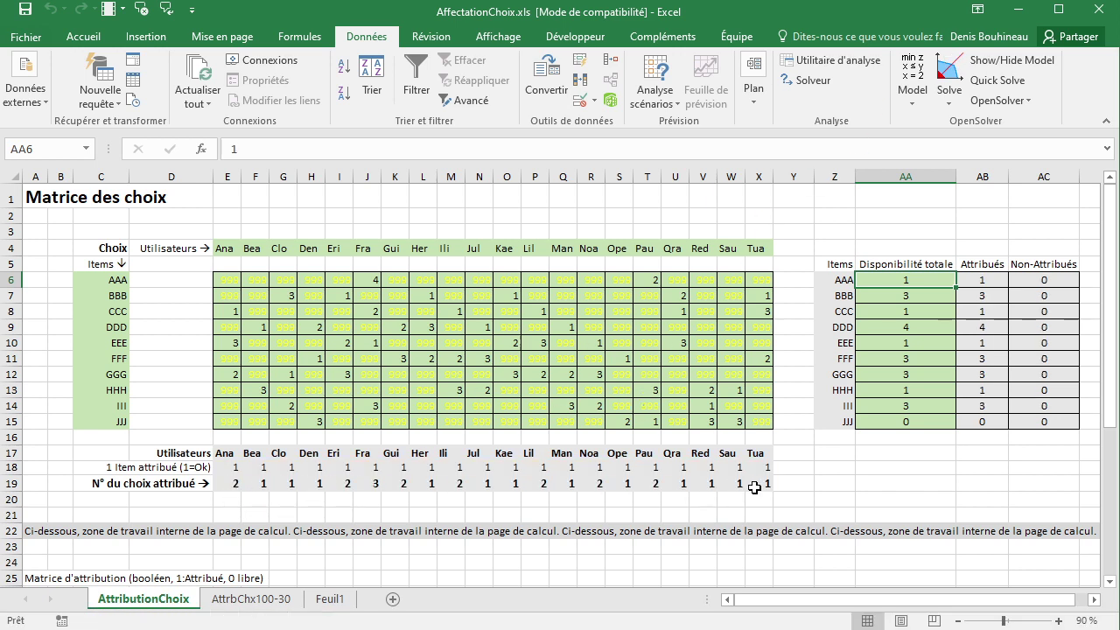
left_click(377, 481)
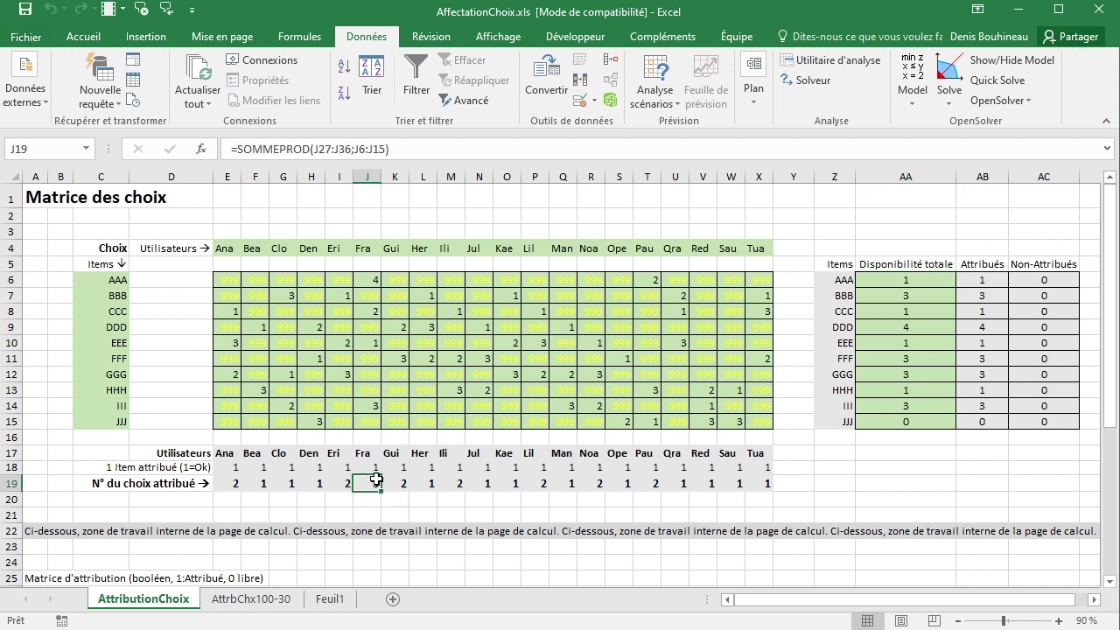
left_click(372, 406)
left_click(110, 411)
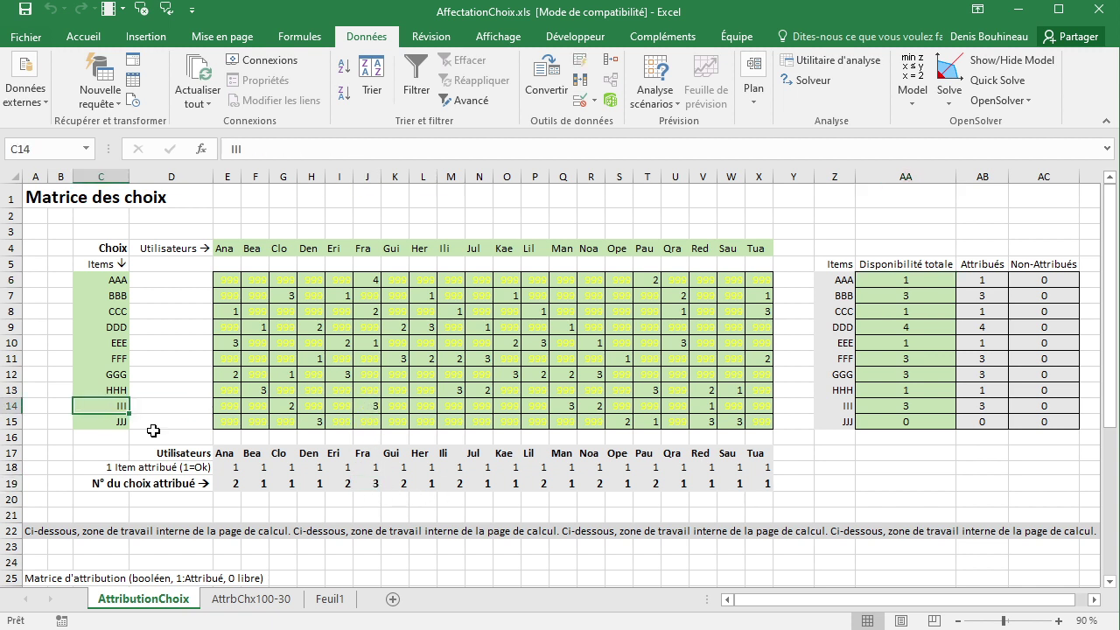
left_click(296, 486)
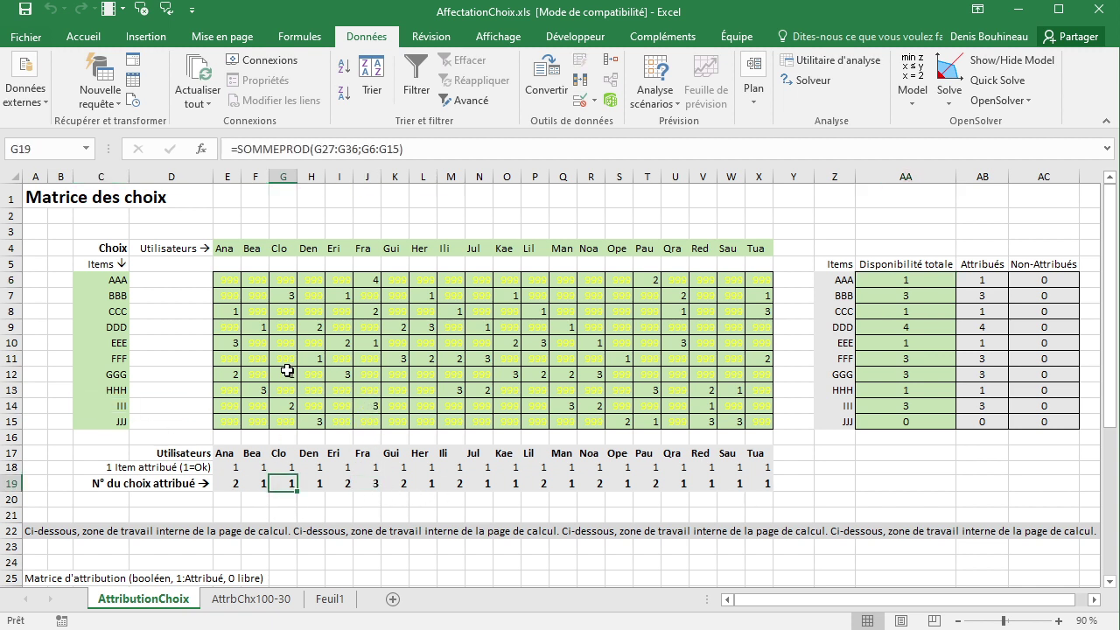
left_click(122, 376)
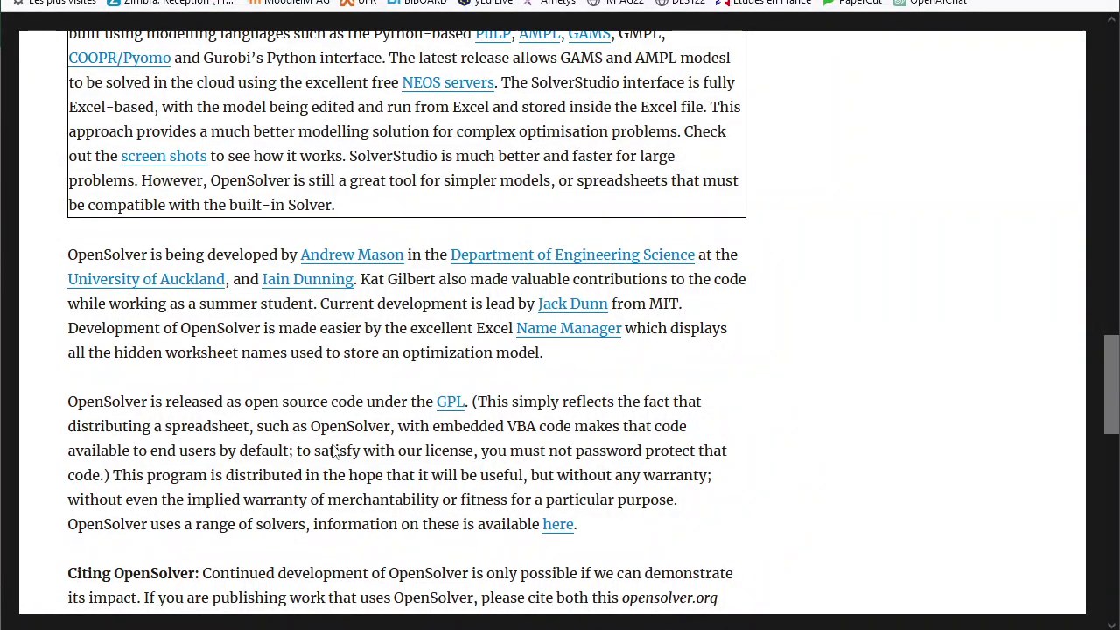
- Go to the top of opensolver.org and open the Download & Install page
scroll(359, 424, "up", 2)
scroll(359, 423, "up", 1)
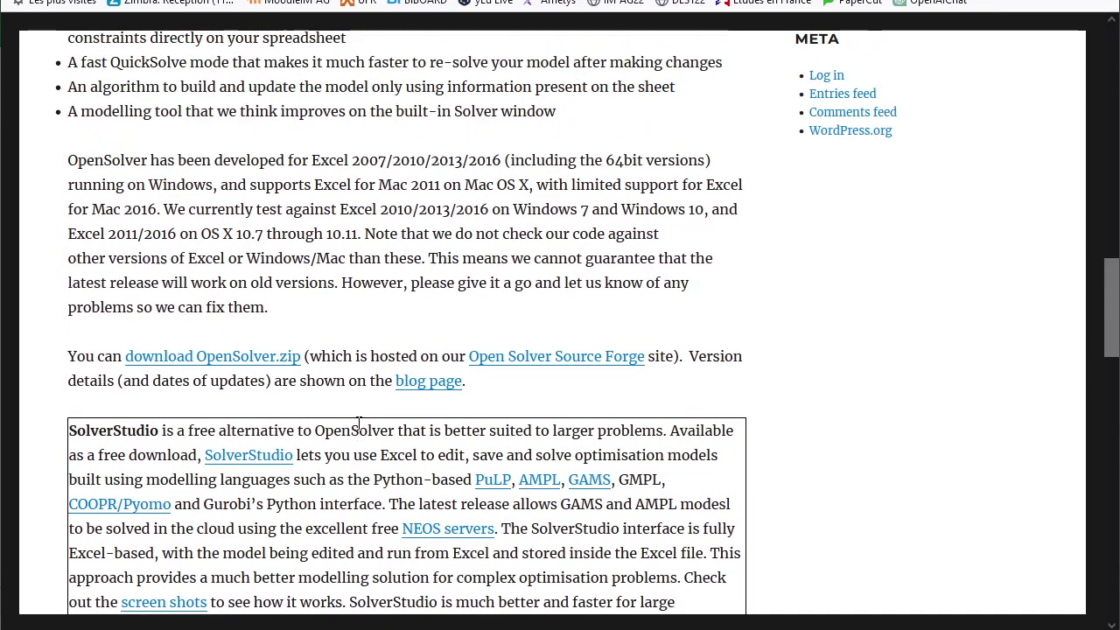
scroll(358, 427, "up", 2)
scroll(358, 430, "up", 1)
scroll(359, 429, "up", 2)
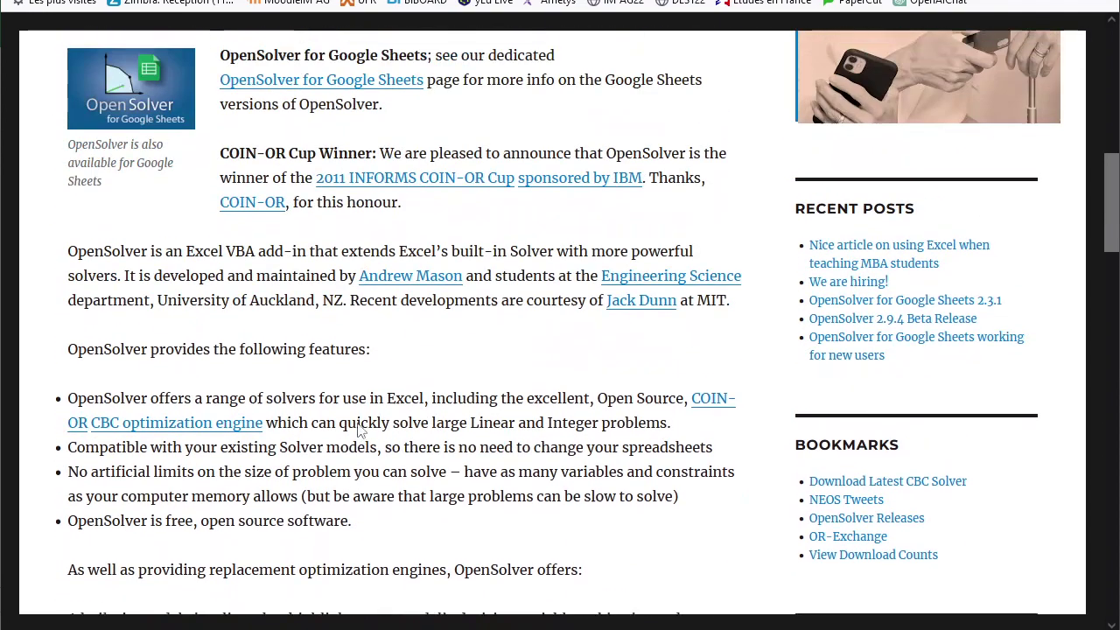
scroll(358, 426, "up", 3)
scroll(346, 371, "up", 3)
scroll(346, 372, "up", 2)
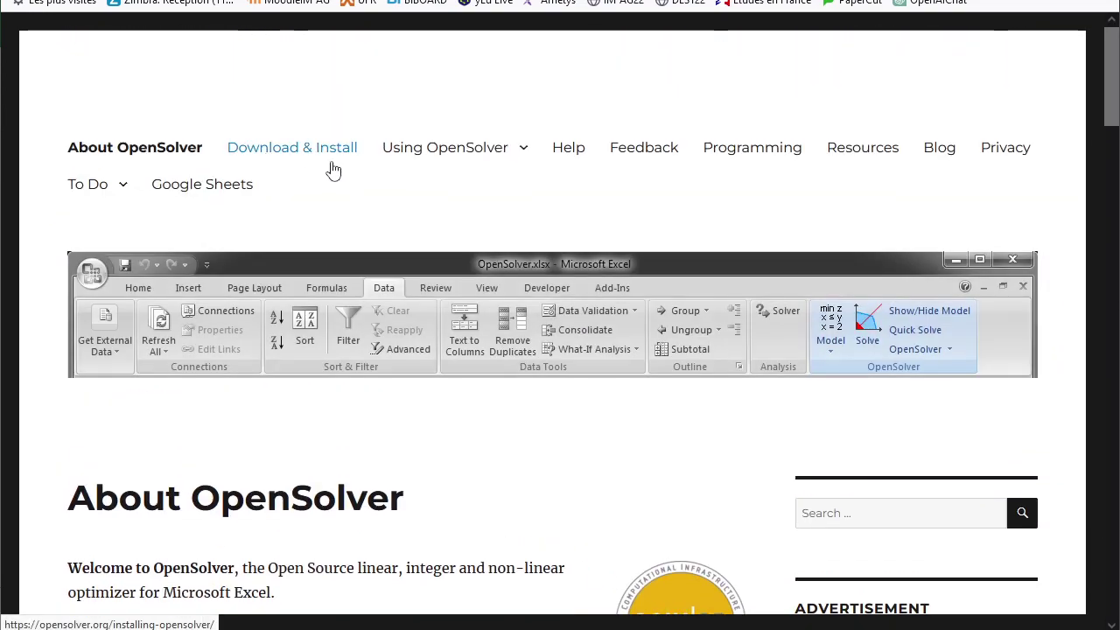
key("Tab")
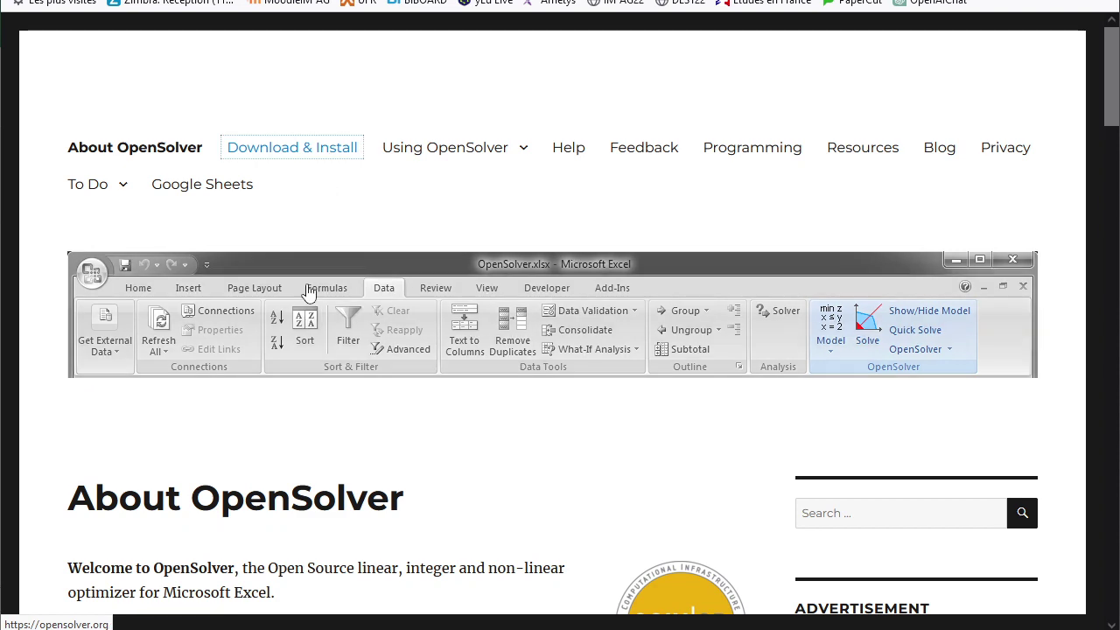
key("Return")
- Read through the installation steps, then return to the Excel workbook
scroll(303, 267, "down", 5)
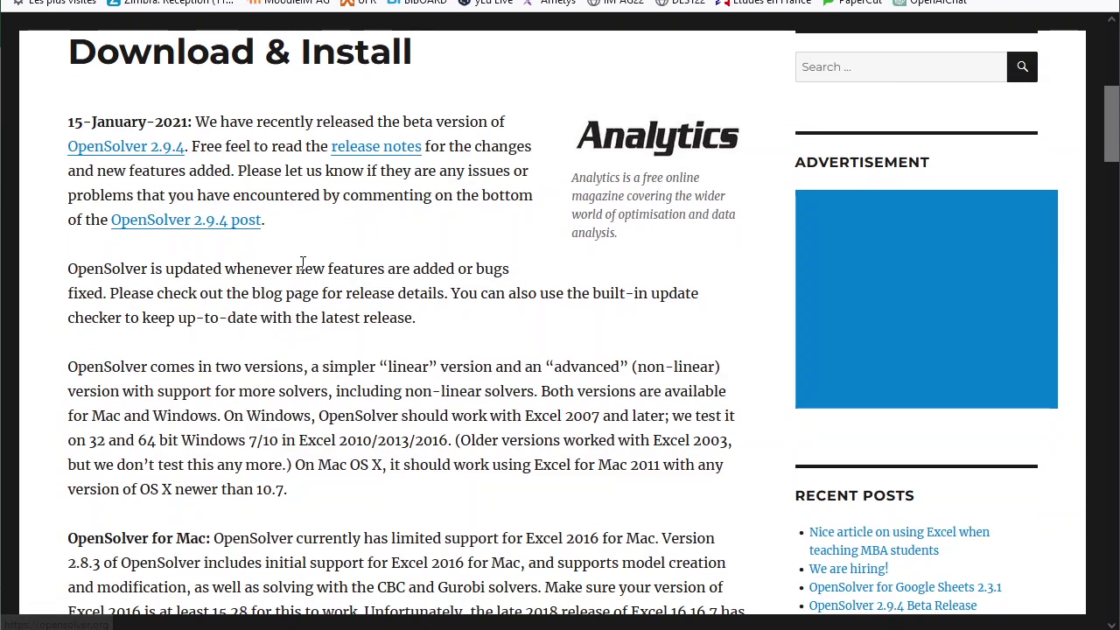
scroll(303, 263, "down", 3)
scroll(303, 262, "down", 1)
scroll(303, 263, "down", 6)
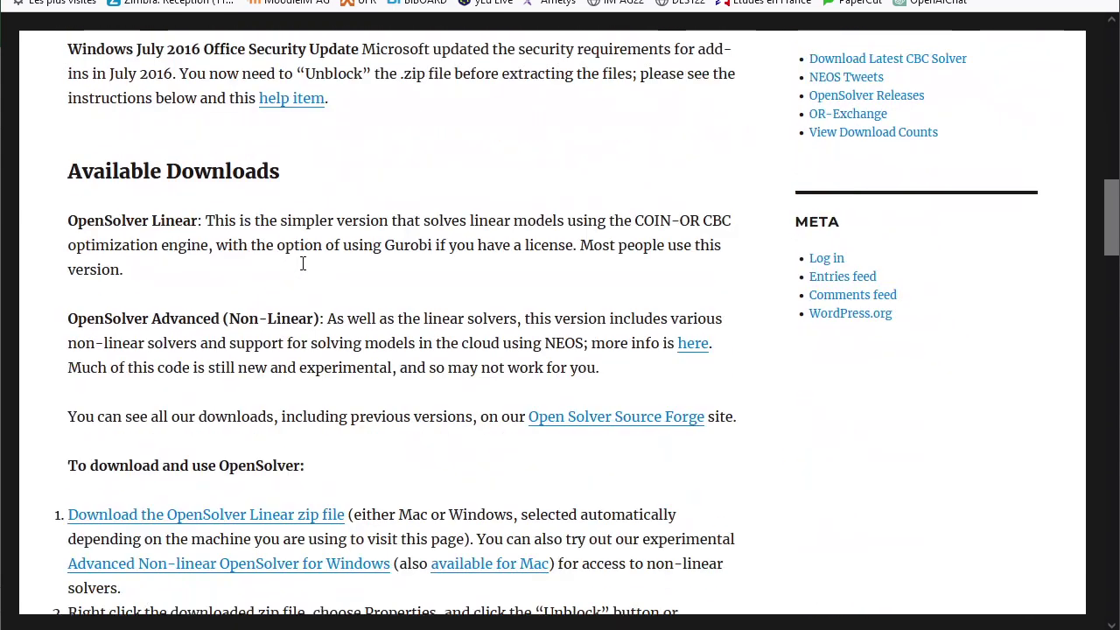
scroll(303, 263, "down", 1)
scroll(305, 271, "down", 4)
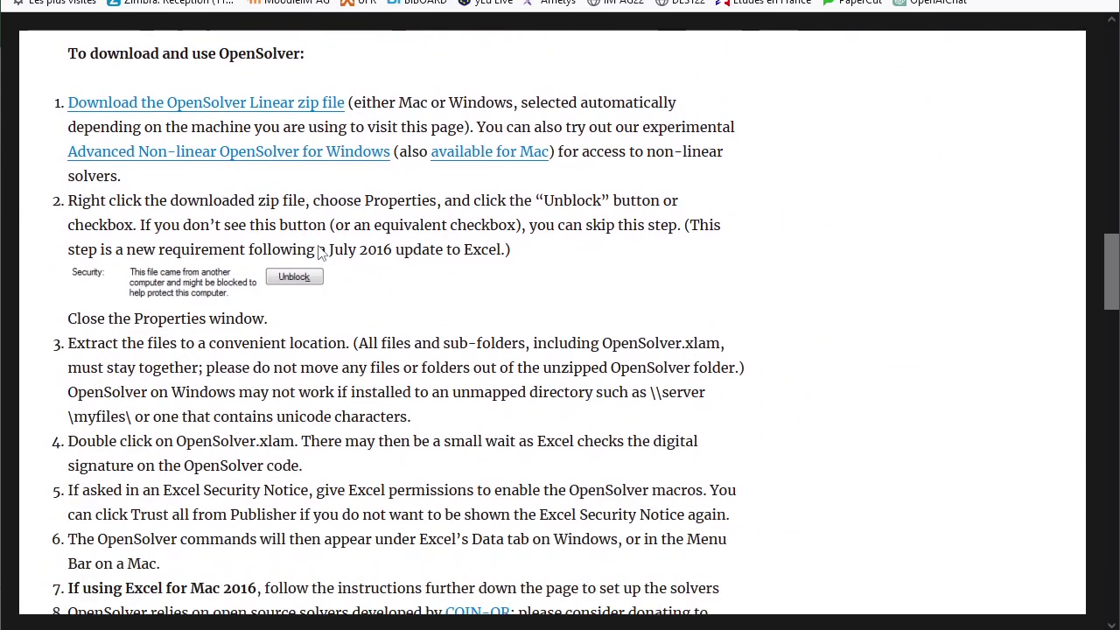
scroll(320, 252, "down", 1)
scroll(262, 350, "up", 2)
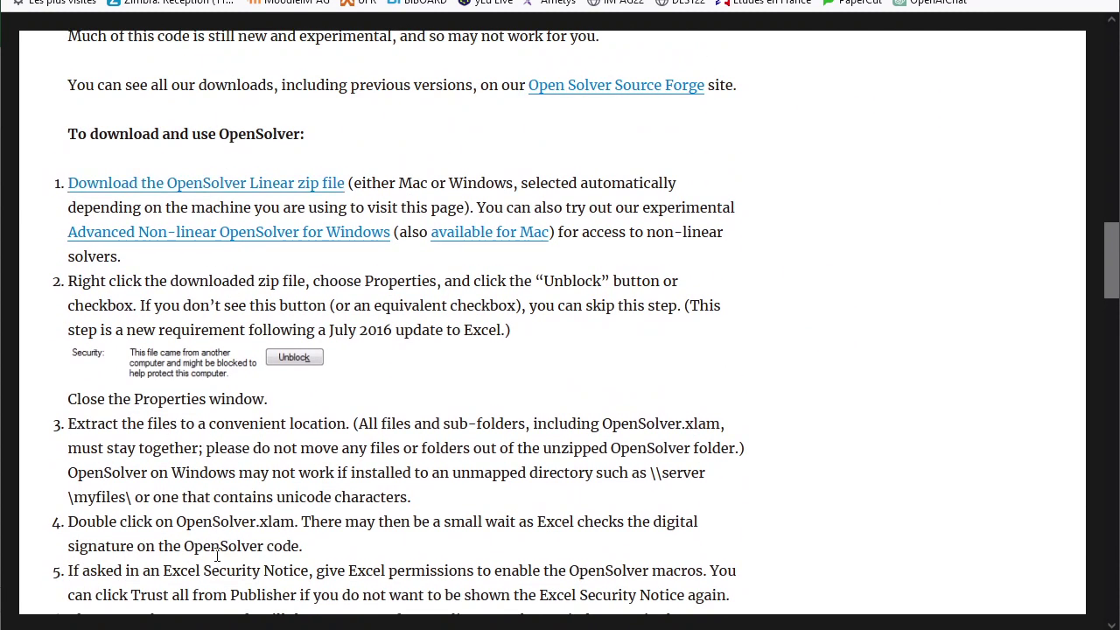
scroll(225, 563, "down", 2)
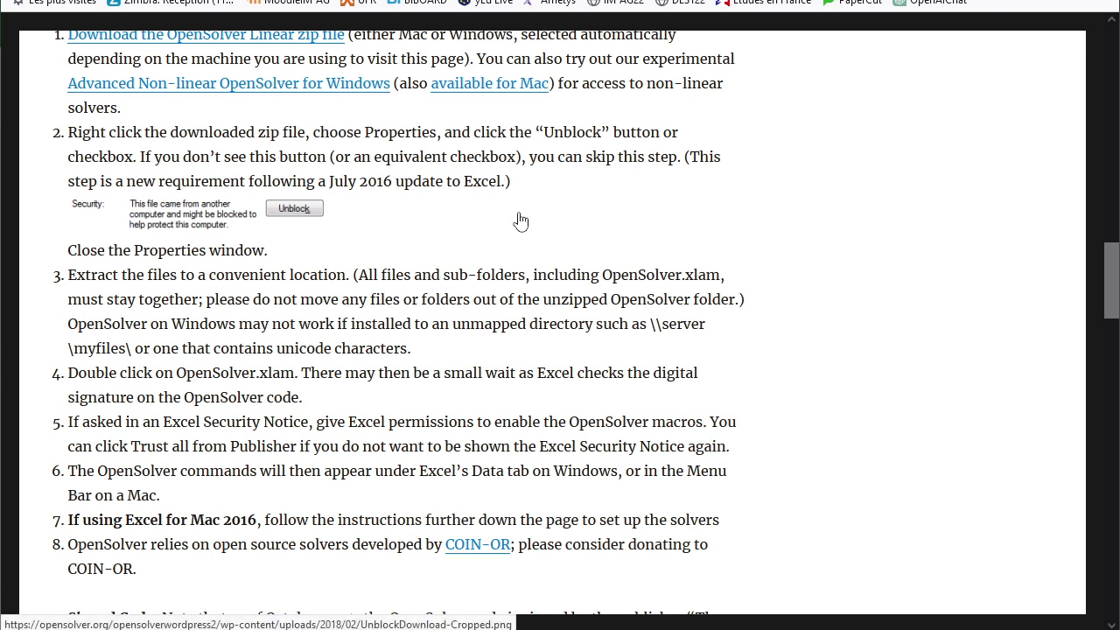
key("alt+Tab")
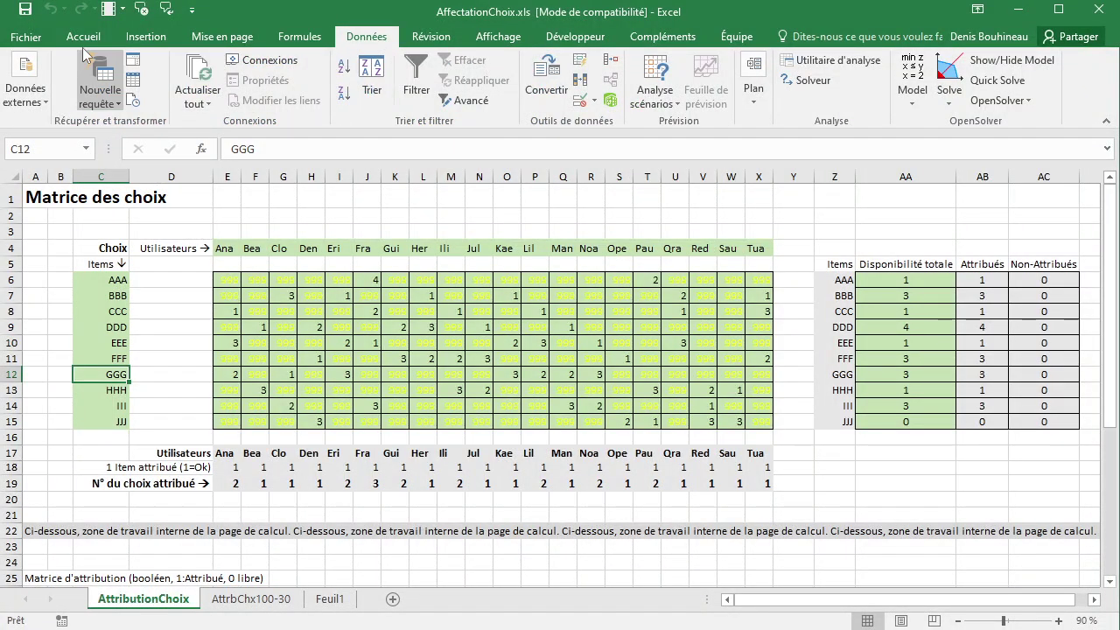
left_click(26, 37)
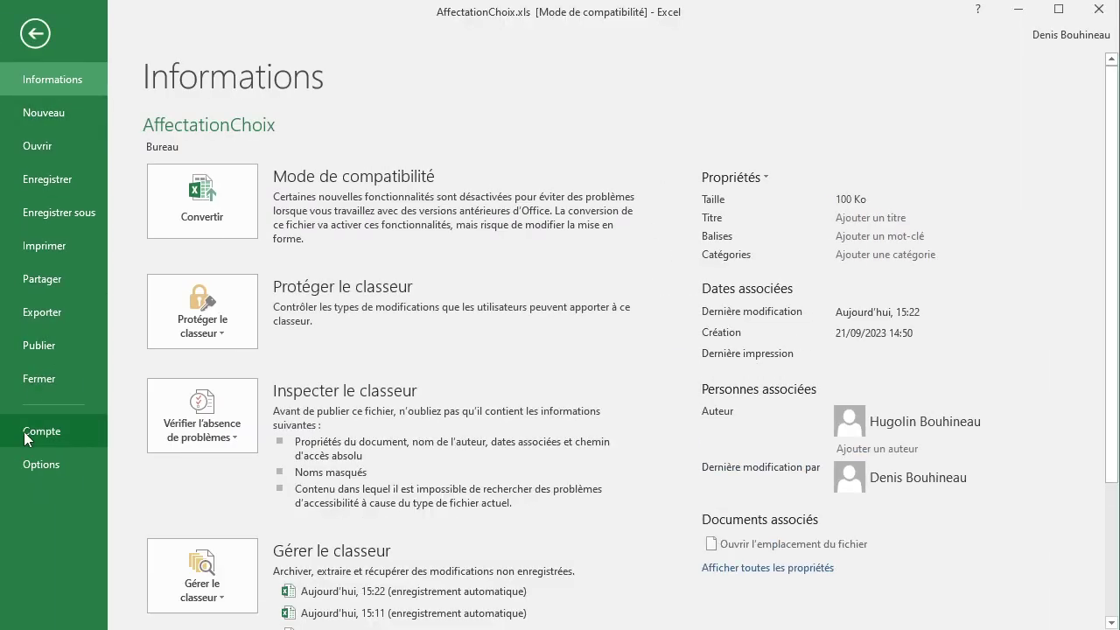
left_click(31, 467)
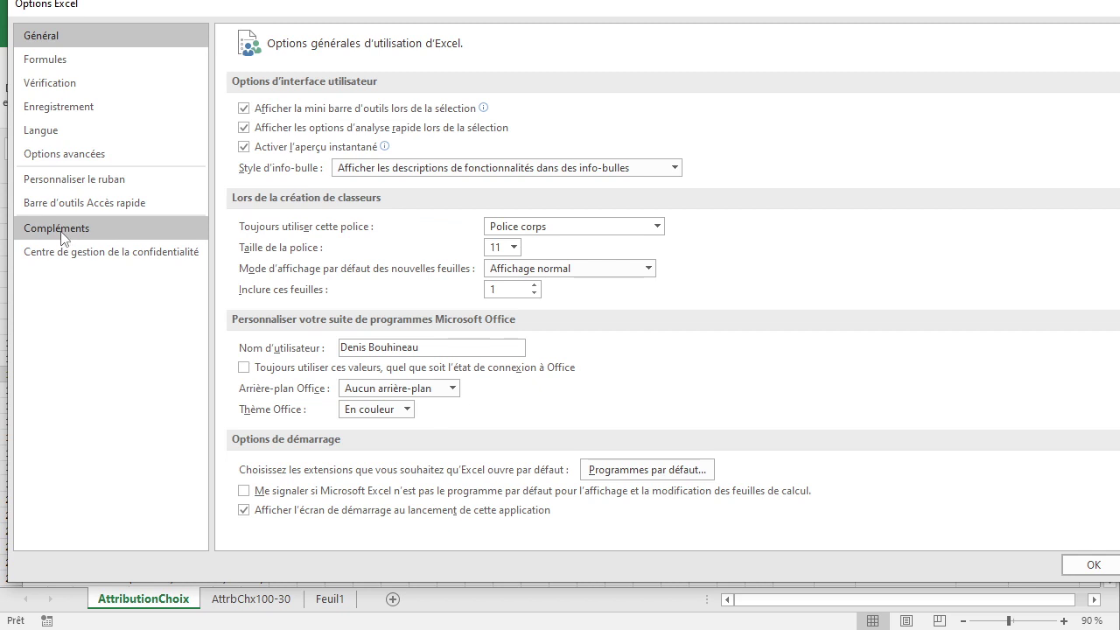
left_click(63, 236)
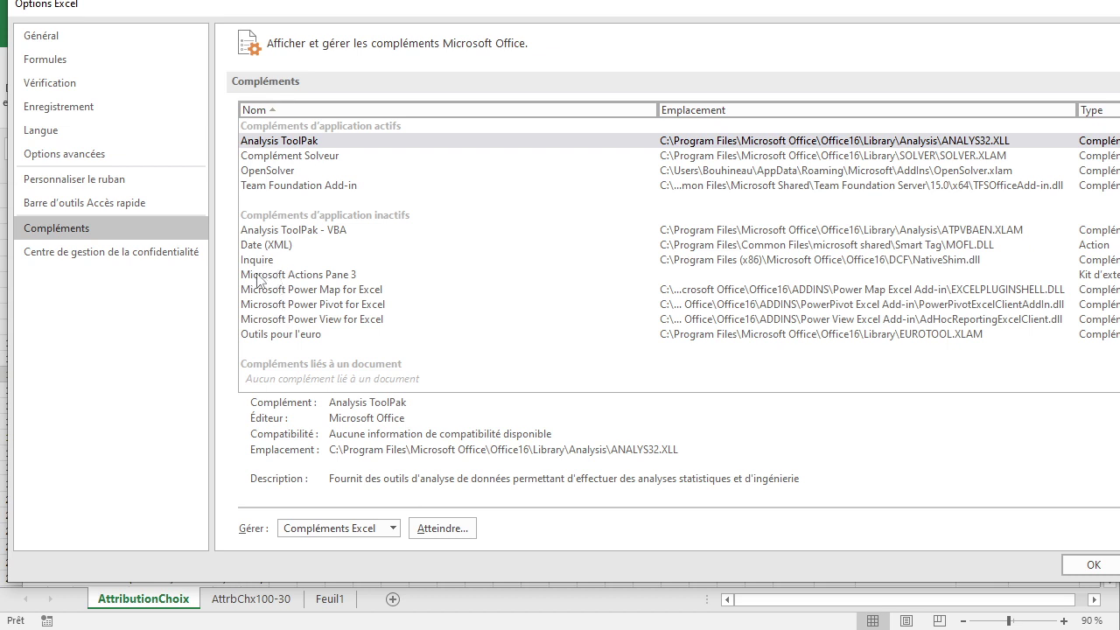
left_click(275, 171)
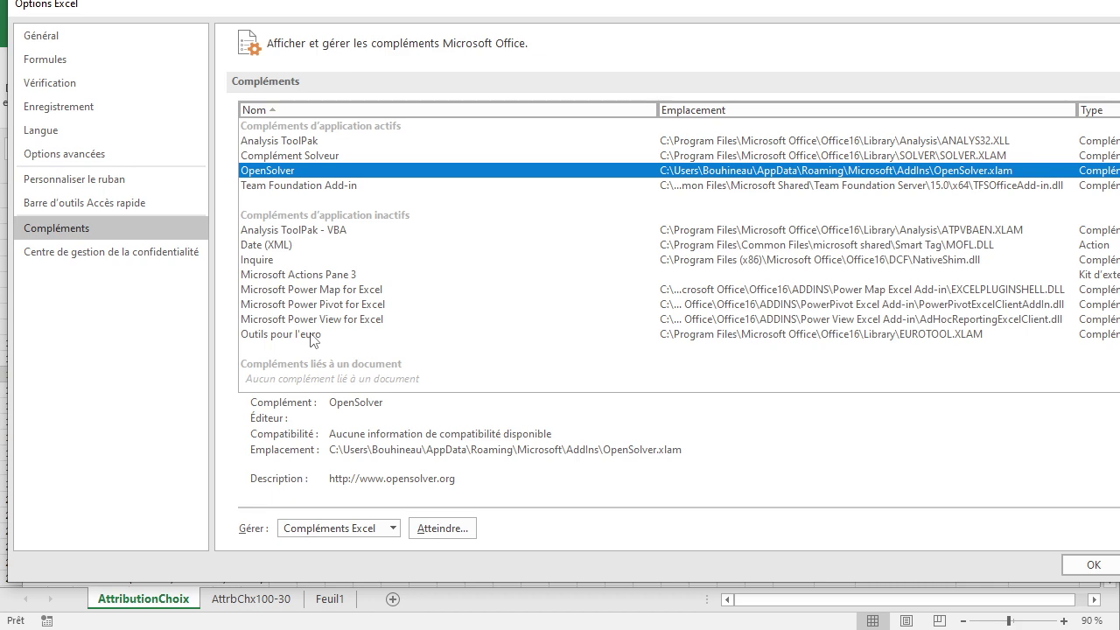
left_click(436, 530)
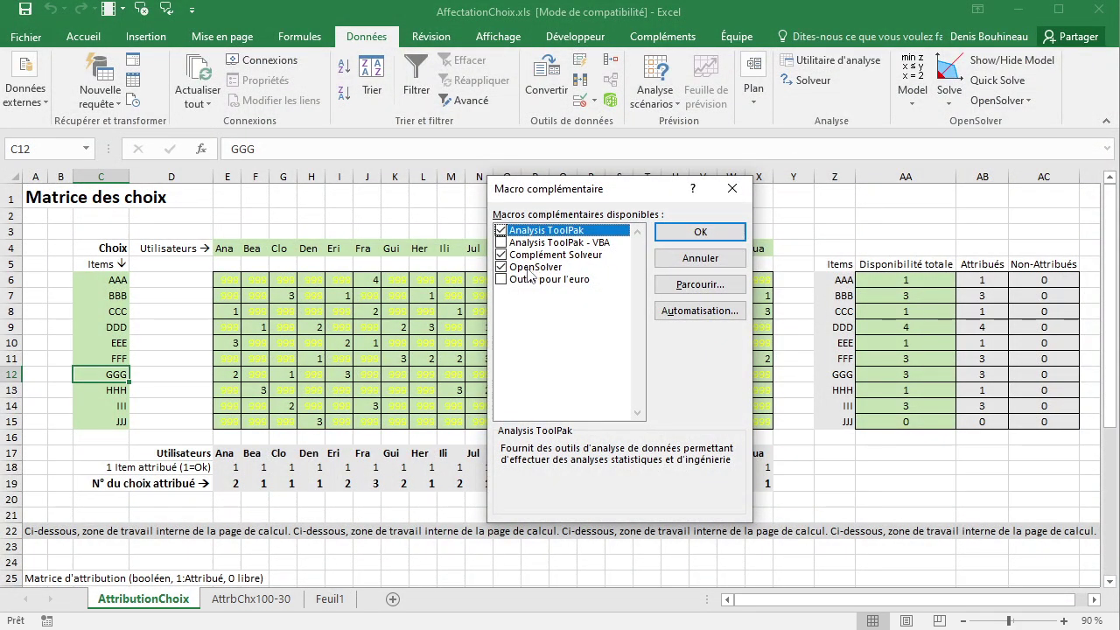
left_click(500, 267)
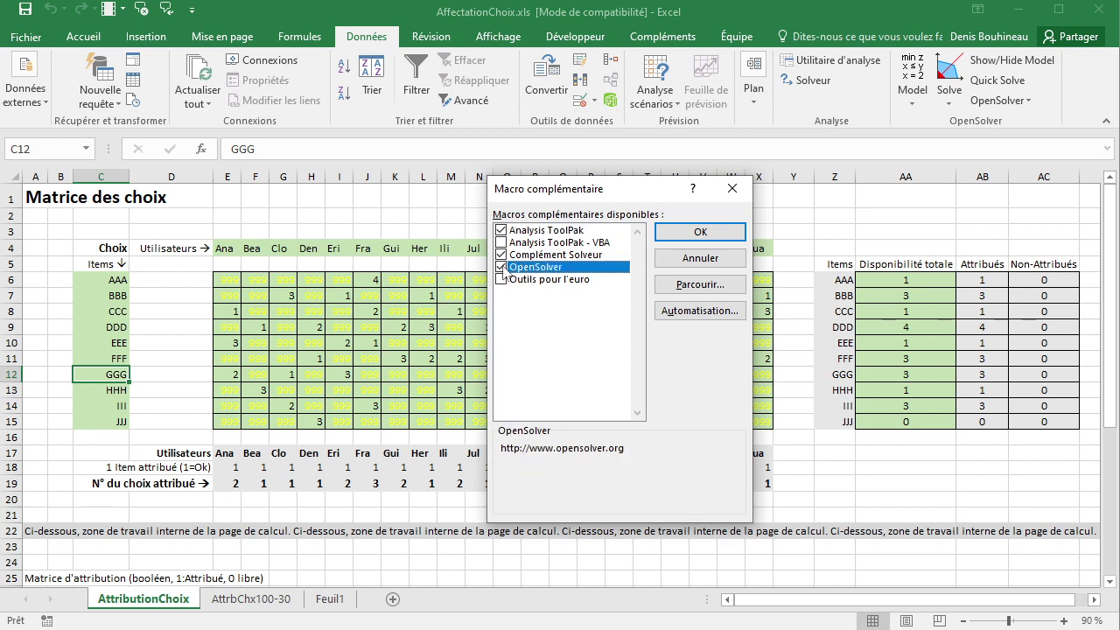
left_click(688, 234)
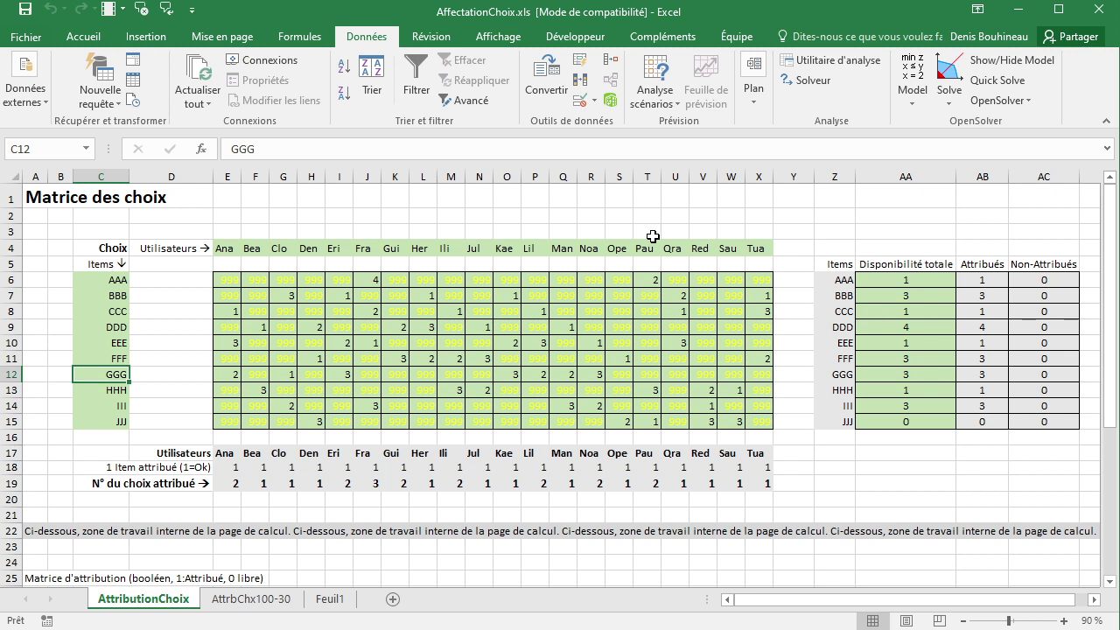